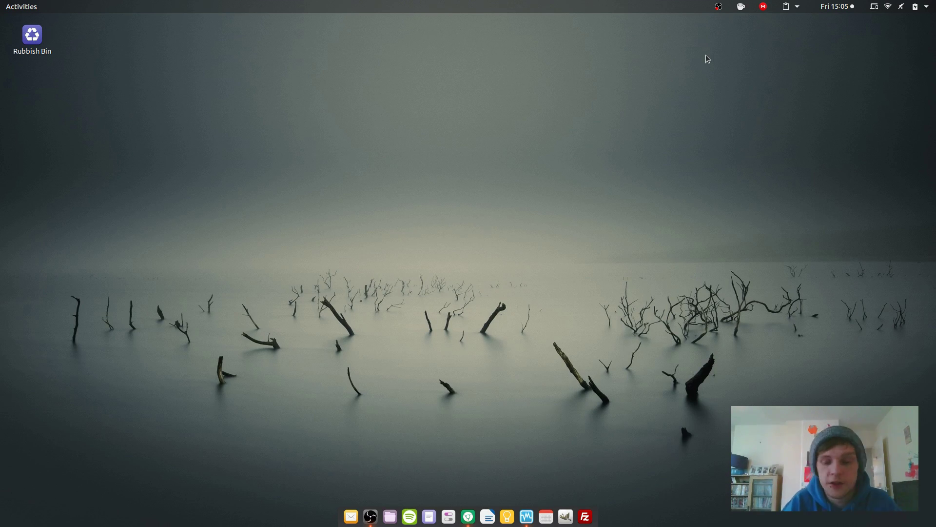
Step: Look over the Ubuntu MinimalCD page in Chrome, then minimise the browser to show the desktop
{"action": "key", "text": "ctrl+alt+Up"}
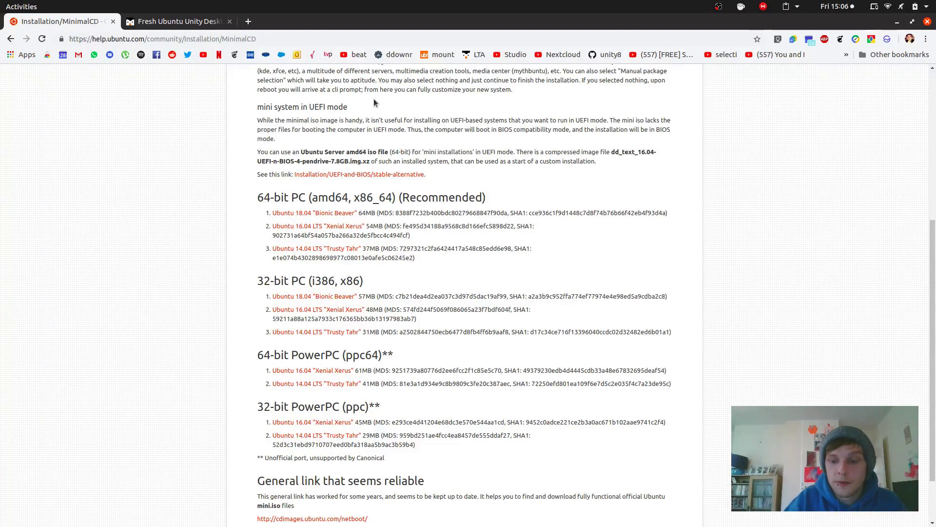
{"action": "key", "text": "ctrl+alt+Down"}
{"action": "key", "text": "ctrl+alt+Up"}
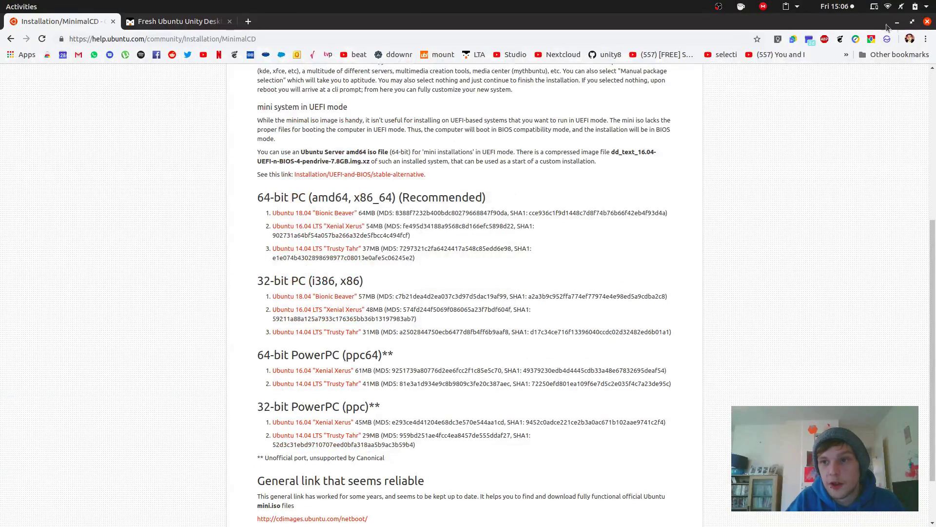
{"action": "left_click", "coordinate": [897, 24]}
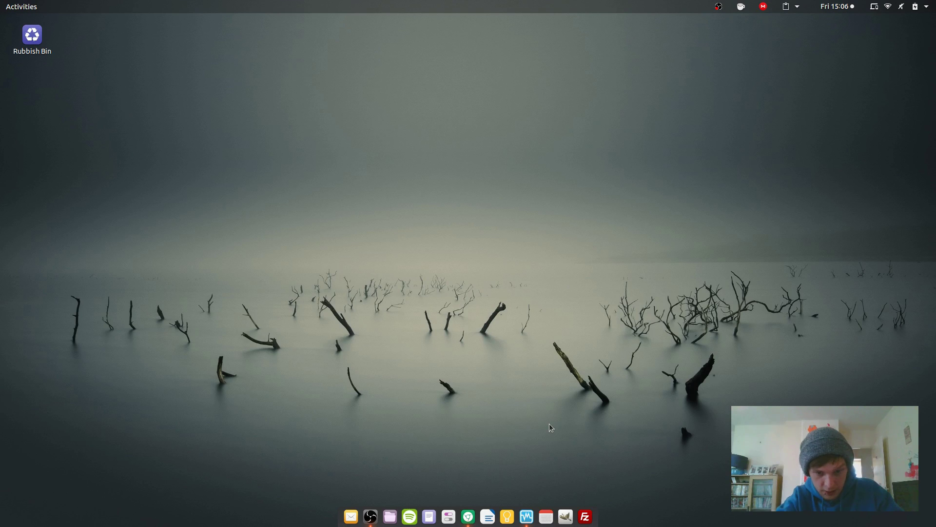
Step: Launch VirtualBox by searching 'virtua' and bring the VirtualBox Manager window forward
{"action": "key", "text": "ctrl+space"}
{"action": "type", "text": "virtua"}
{"action": "key", "text": "Return"}
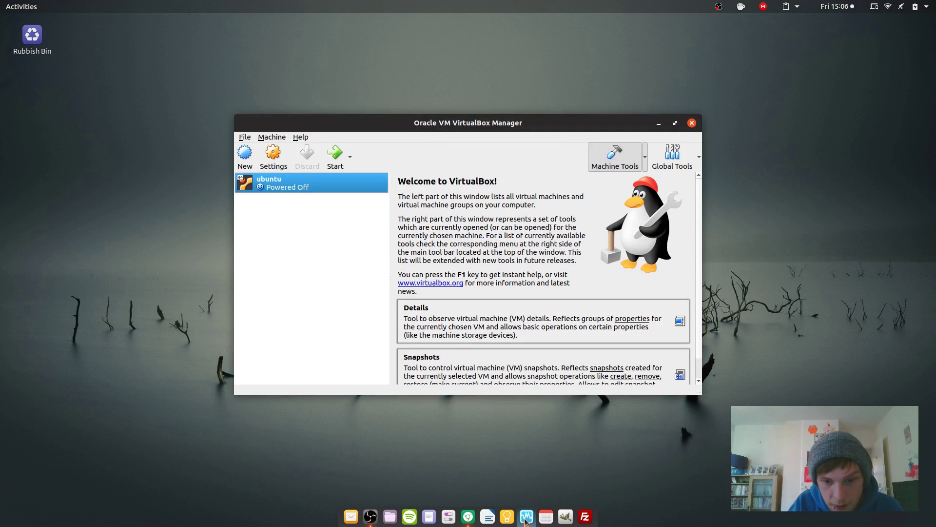
{"action": "right_click", "coordinate": [525, 517]}
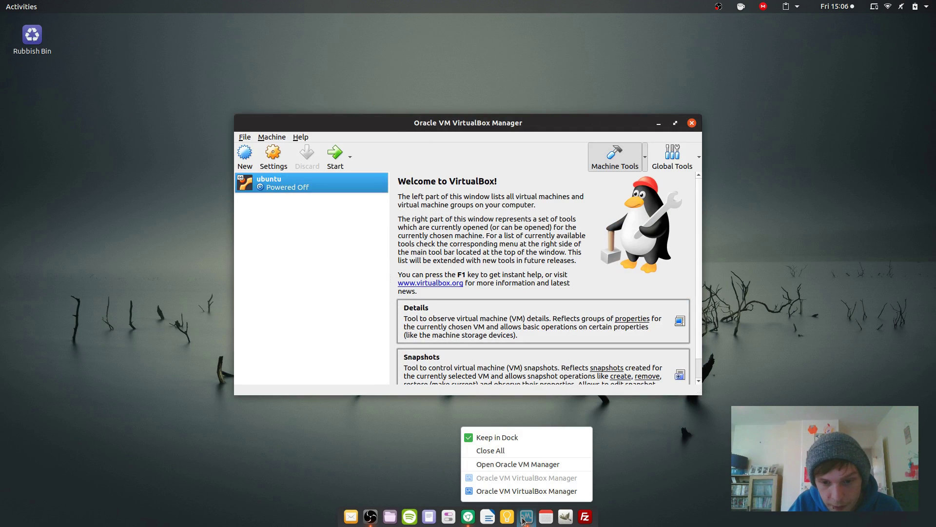
{"action": "left_click", "coordinate": [502, 490]}
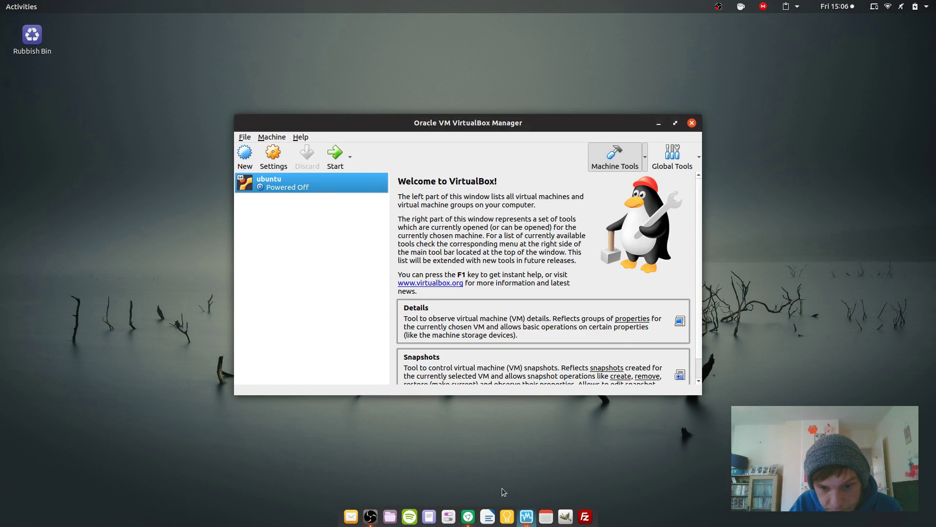
Step: Start the ubuntu VM, dismiss the auto-capture notice, and boot the Install entry
{"action": "double_click", "coordinate": [295, 188]}
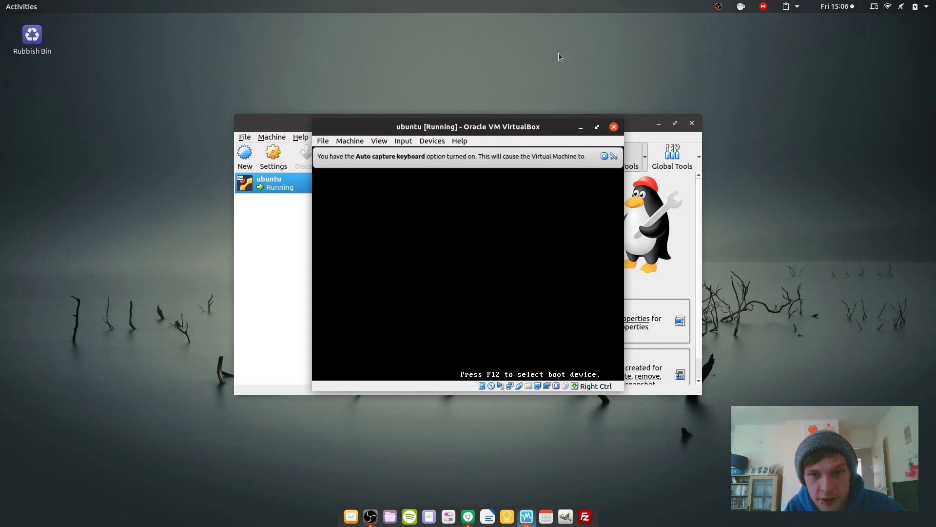
{"action": "left_click", "coordinate": [604, 156]}
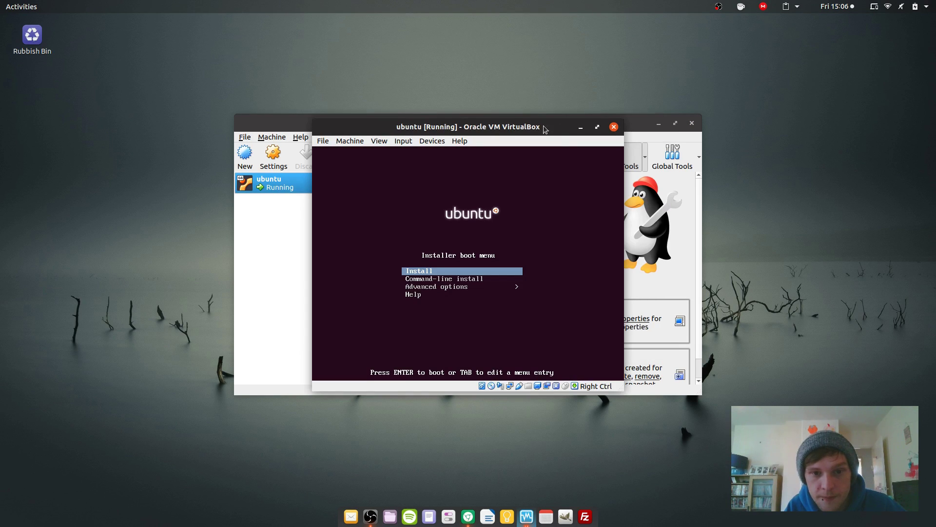
{"action": "left_click", "coordinate": [657, 124]}
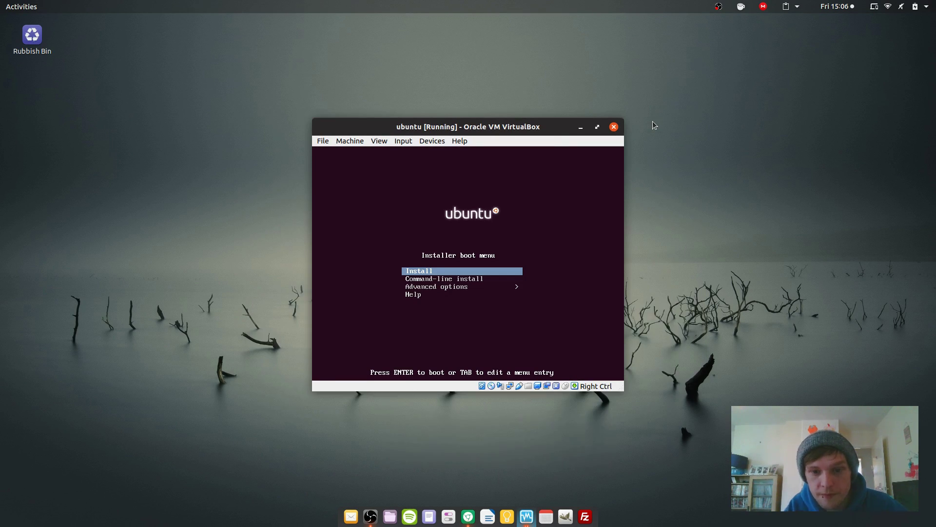
{"action": "key", "text": "Return"}
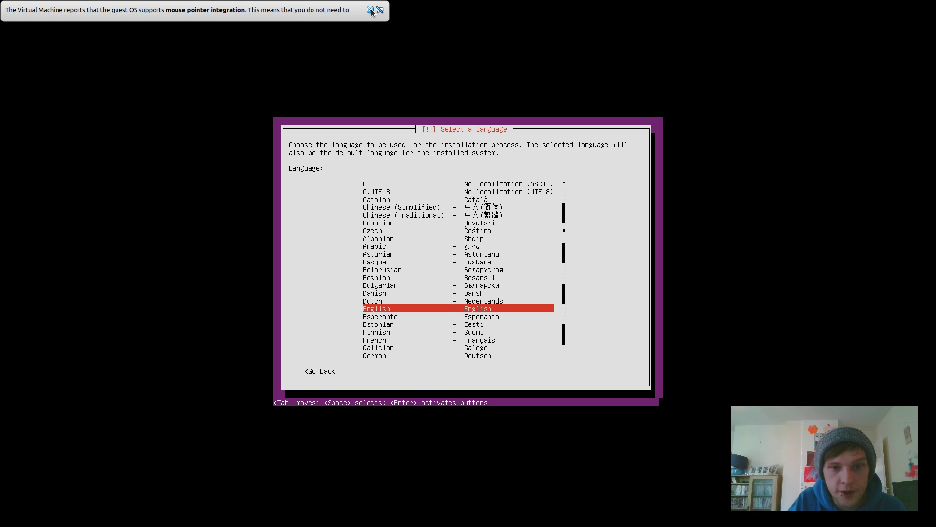
Step: Choose English, United Kingdom location, no keyboard detection, and the United Kingdom mirror
{"action": "left_click", "coordinate": [371, 13]}
{"action": "key", "text": "Return"}
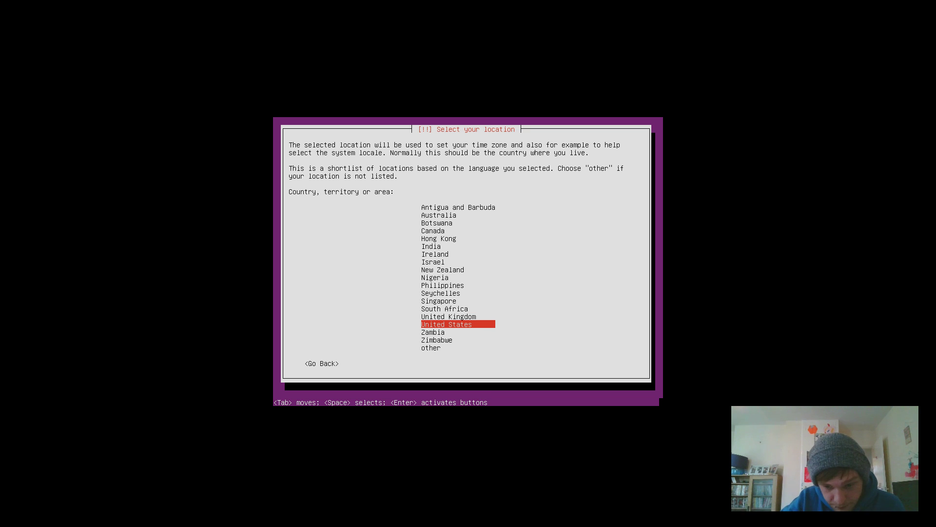
{"action": "key", "text": "Up"}
{"action": "key", "text": "Return"}
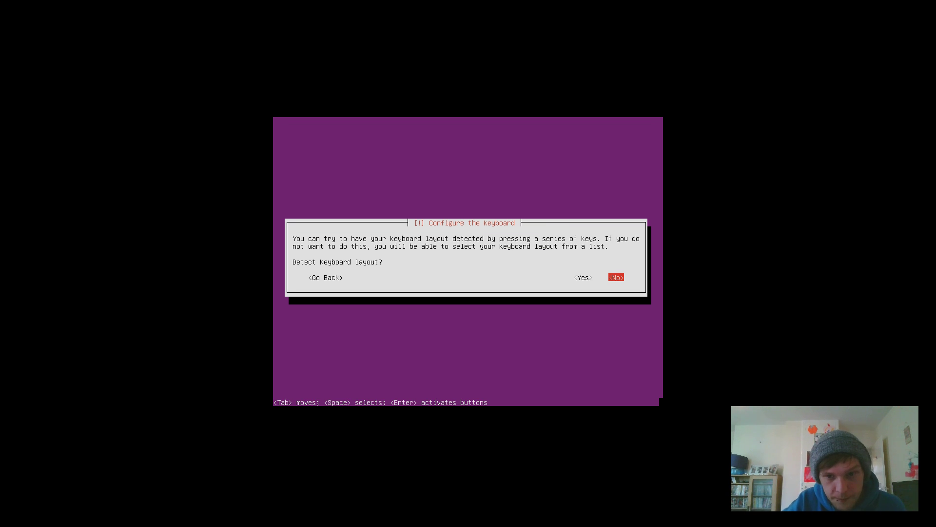
{"action": "key", "text": "Return"}
{"action": "key", "text": "Return"}
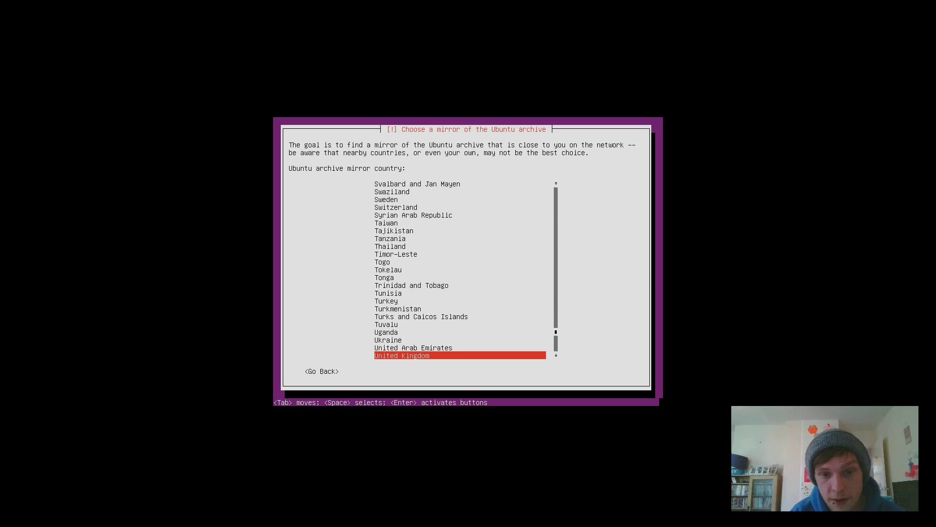
{"action": "key", "text": "Return"}
{"action": "key", "text": "Return"}
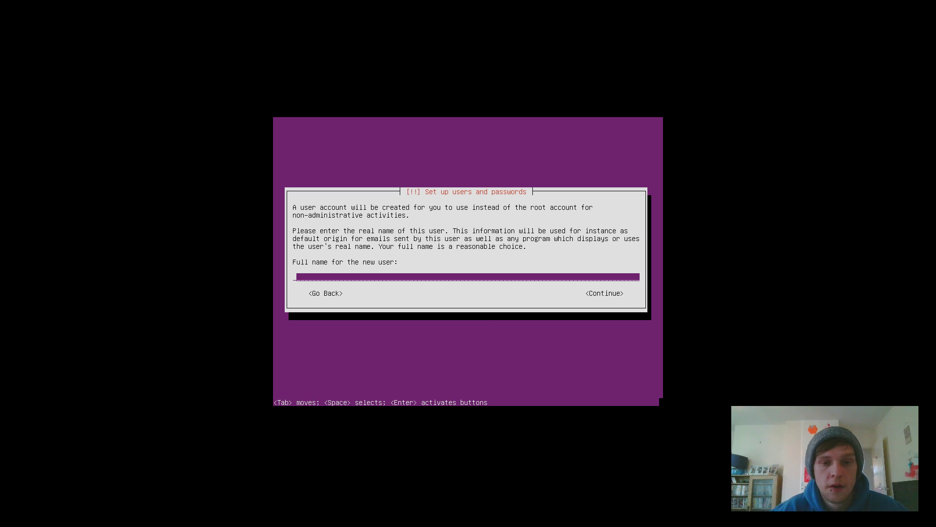
Step: Enter the new user's full name, accept the suggested username, and type the password twice
{"action": "type", "text": "tyl"}
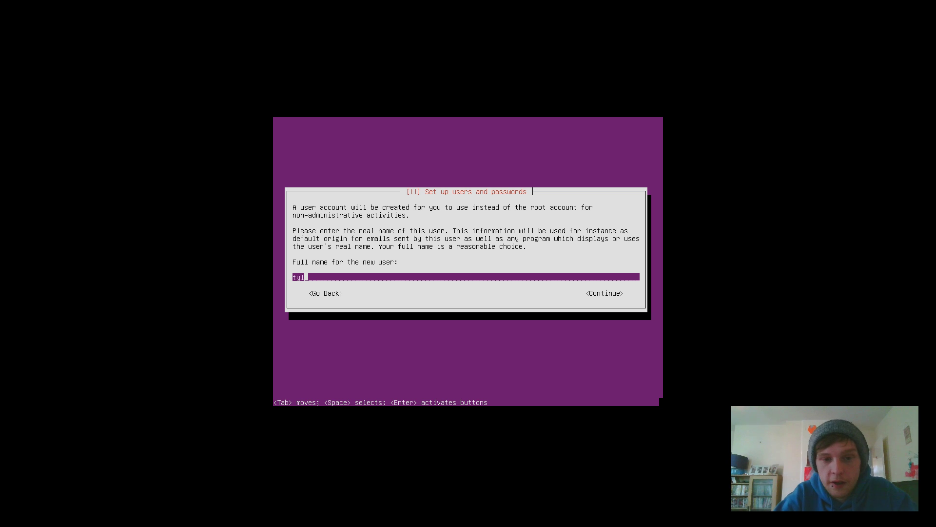
{"action": "type", "text": "er"}
{"action": "key", "text": "Return"}
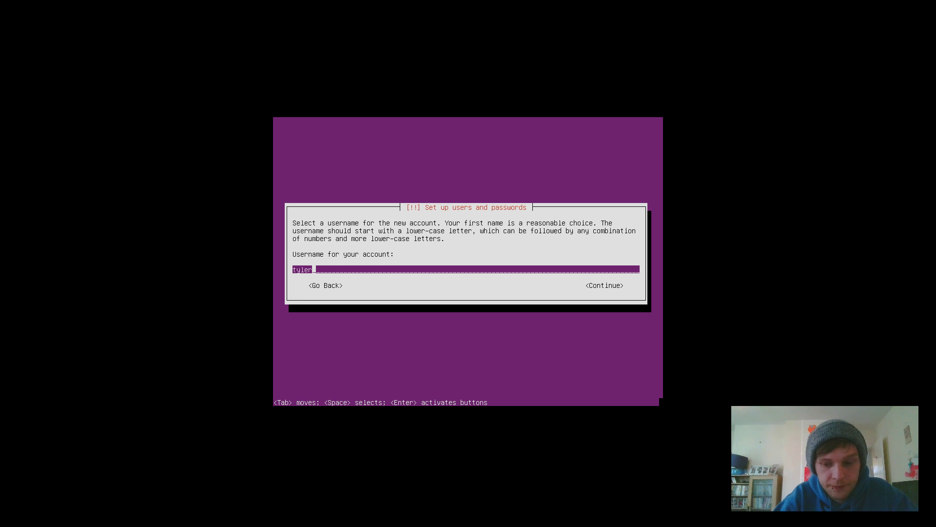
{"action": "key", "text": "Return"}
{"action": "type", "text": "********"}
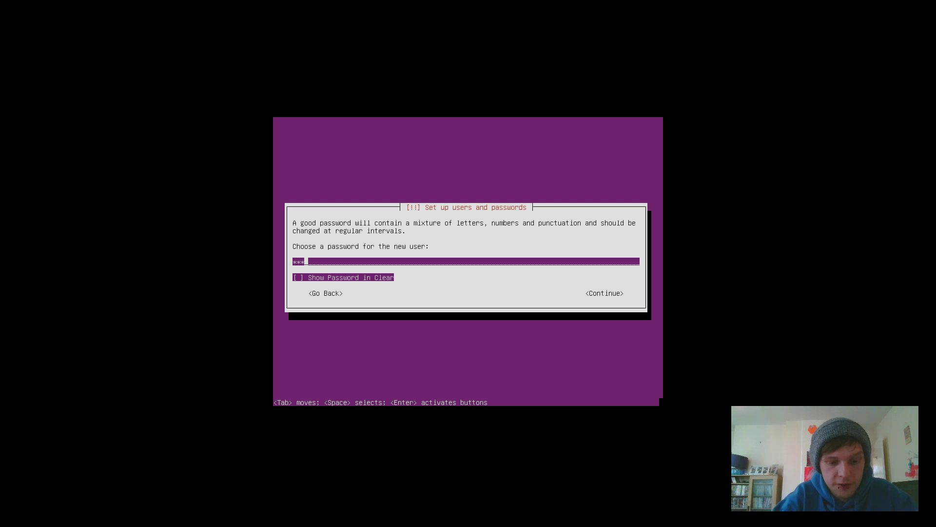
{"action": "key", "text": "Return"}
{"action": "type", "text": "********"}
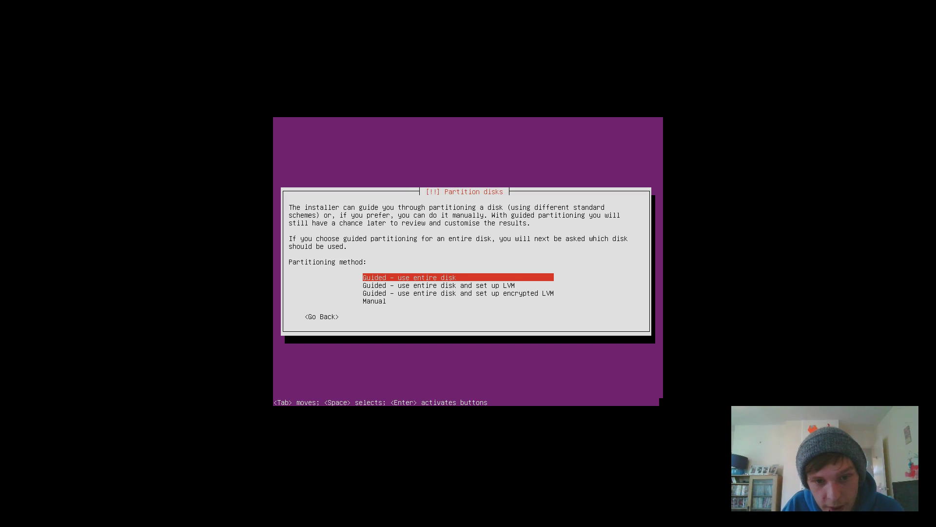
Step: Choose manual partitioning and create an empty partition table on the sda disk
{"action": "key", "text": "Down"}
{"action": "key", "text": "Down"}
{"action": "key", "text": "Down"}
{"action": "key", "text": "Return"}
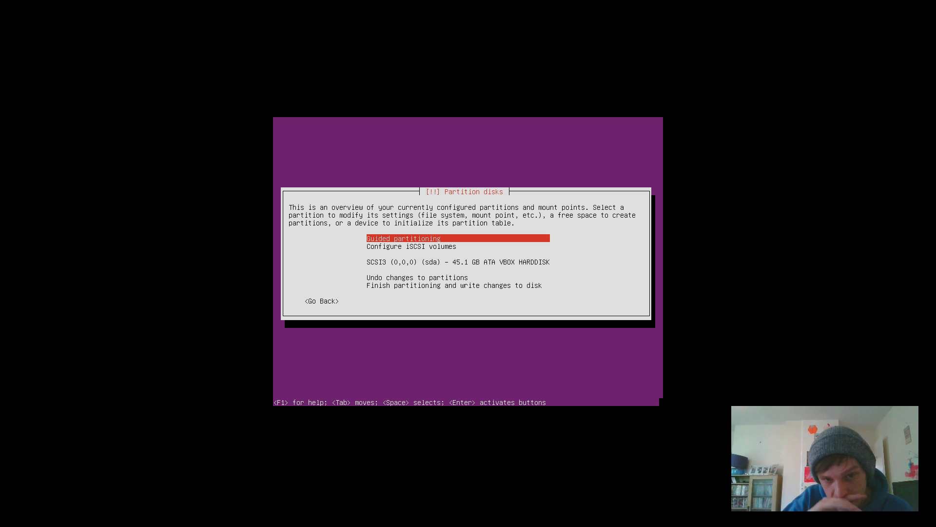
{"action": "key", "text": "Down"}
{"action": "key", "text": "Down"}
{"action": "key", "text": "Return"}
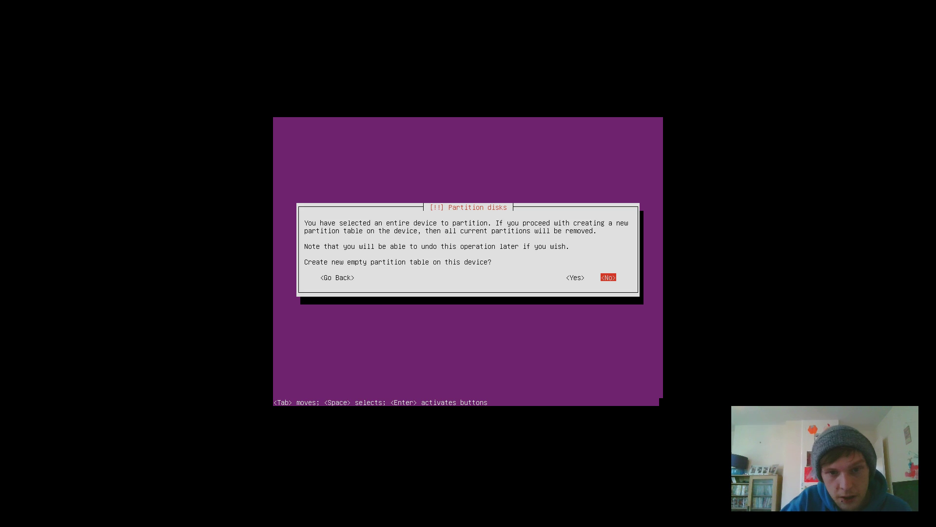
{"action": "key", "text": "Left"}
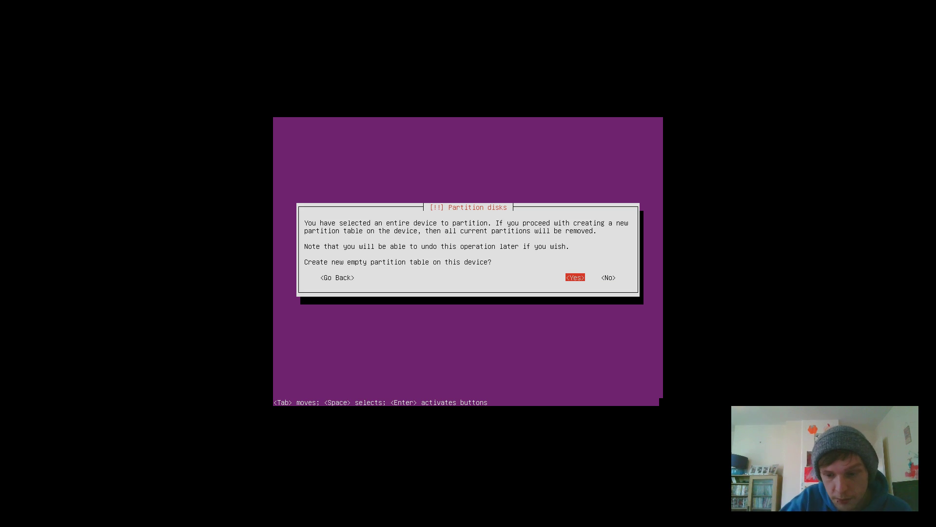
{"action": "key", "text": "Return"}
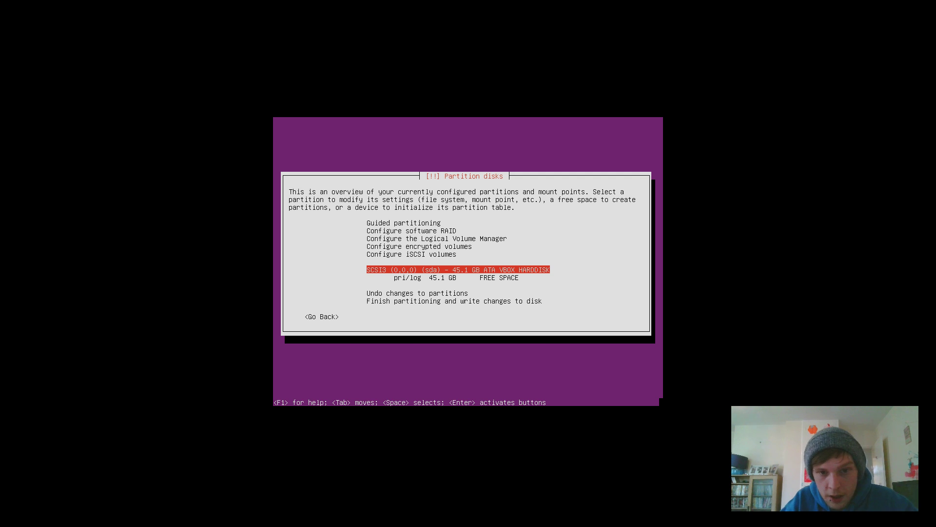
Step: Create a new 2.0 GB primary partition at the beginning of the 45.1 GB free space
{"action": "key", "text": "Down"}
{"action": "key", "text": "Return"}
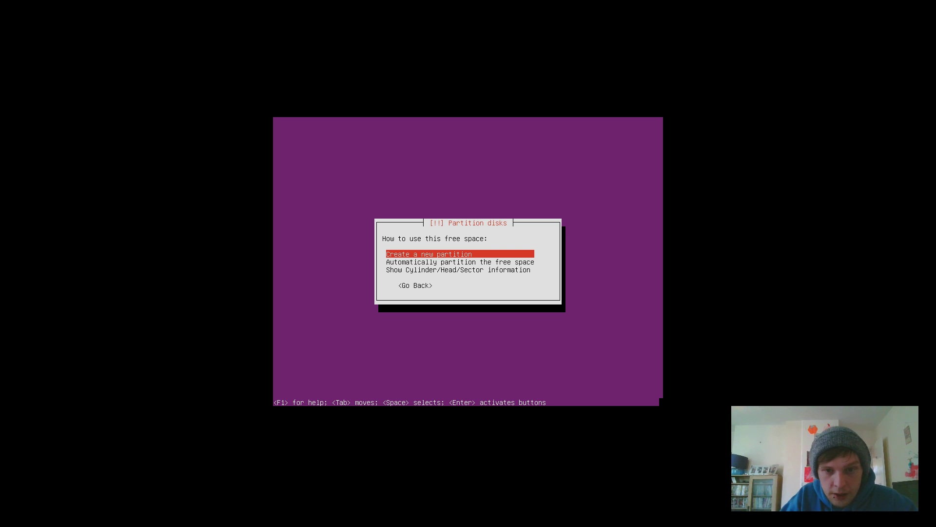
{"action": "key", "text": "Return"}
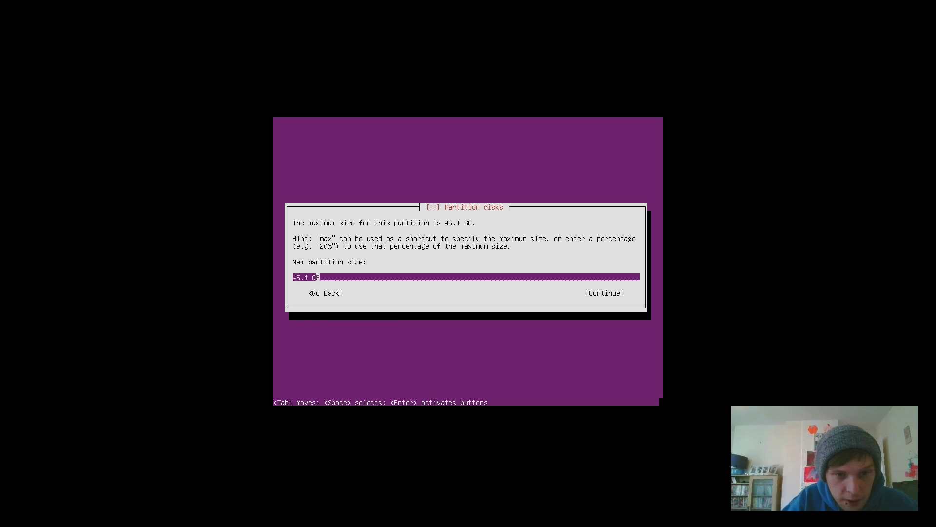
{"action": "key", "text": "Left"}
{"action": "key", "text": "Left"}
{"action": "key", "text": "BackSpace"}
{"action": "key", "text": "BackSpace"}
{"action": "key", "text": "BackSpace"}
{"action": "key", "text": "BackSpace"}
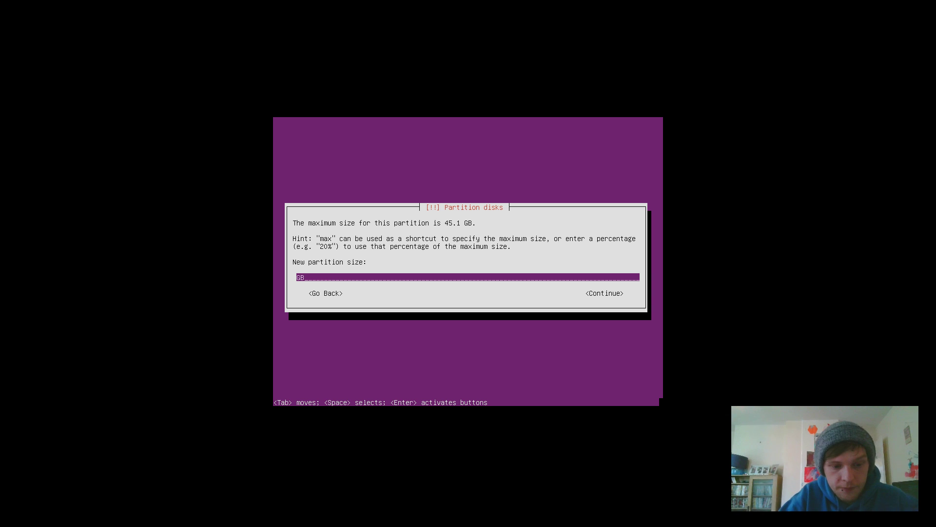
{"action": "type", "text": "4"}
{"action": "key", "text": "Return"}
{"action": "key", "text": "Return"}
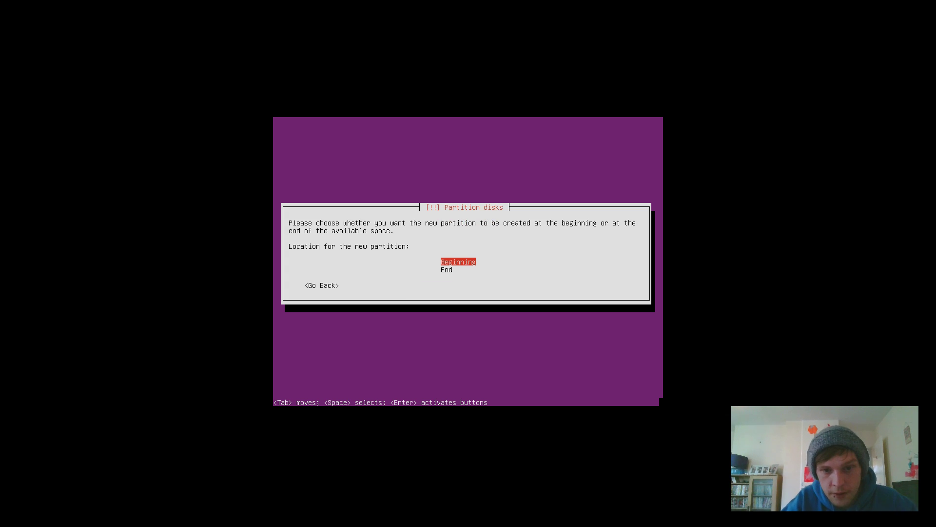
{"action": "key", "text": "Return"}
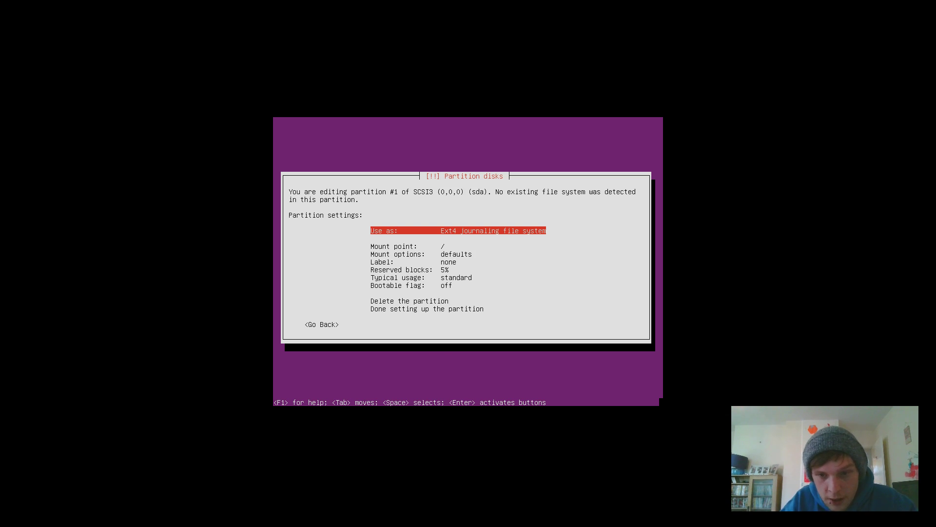
Step: Set the new partition to be used as swap area and finish its setup
{"action": "key", "text": "Return"}
{"action": "key", "text": "Down"}
{"action": "key", "text": "Down"}
{"action": "key", "text": "Down"}
{"action": "key", "text": "Down"}
{"action": "key", "text": "Down"}
{"action": "key", "text": "Down"}
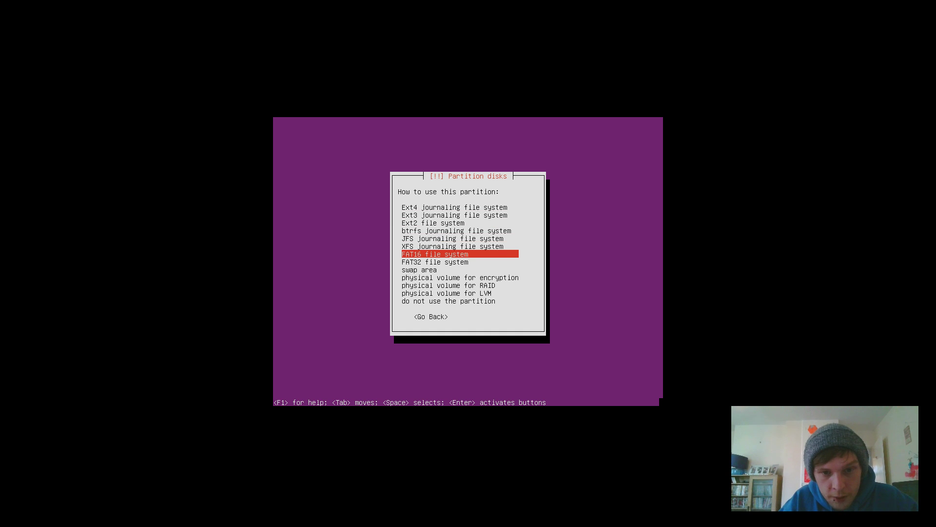
{"action": "key", "text": "Down"}
{"action": "key", "text": "Down"}
{"action": "key", "text": "Return"}
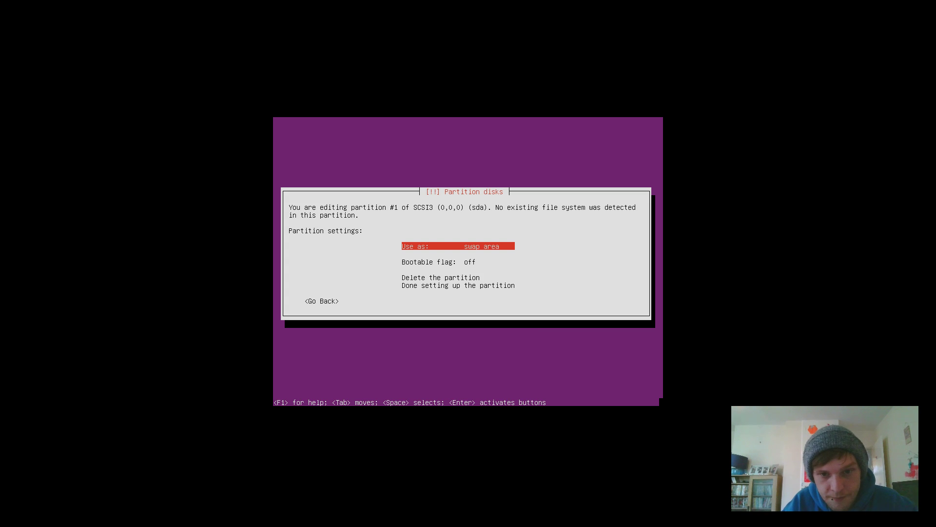
{"action": "key", "text": "Down"}
{"action": "key", "text": "Down"}
{"action": "key", "text": "Down"}
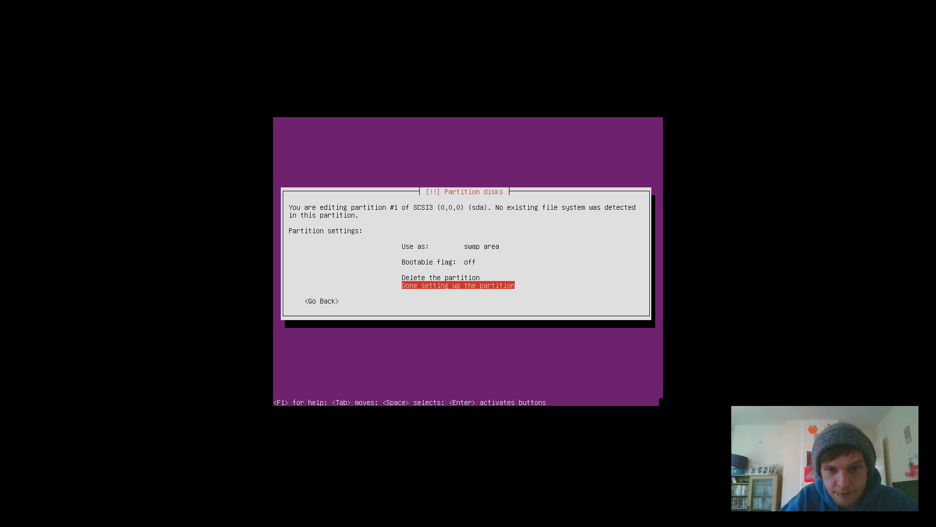
{"action": "key", "text": "Return"}
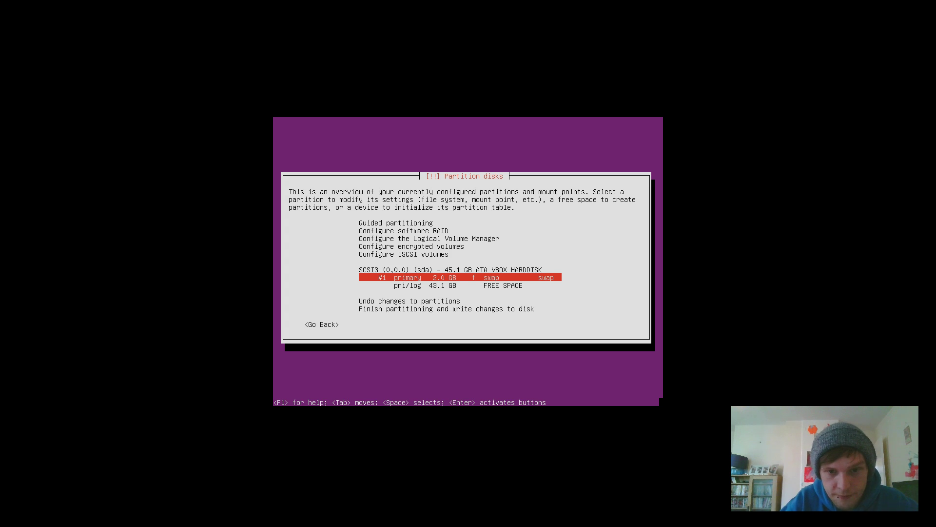
{"action": "key", "text": "Down"}
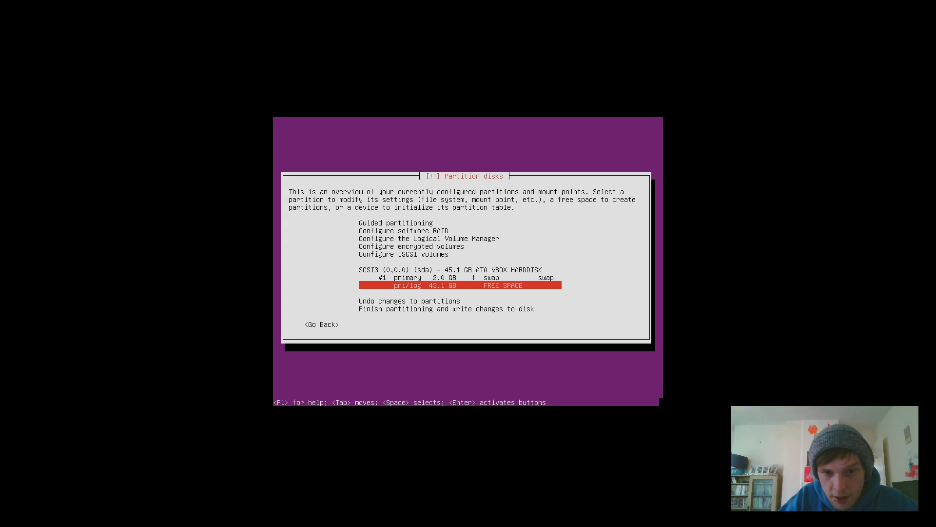
Step: Create a 43.1 GB ext4 root partition using all the remaining free space
{"action": "key", "text": "Return"}
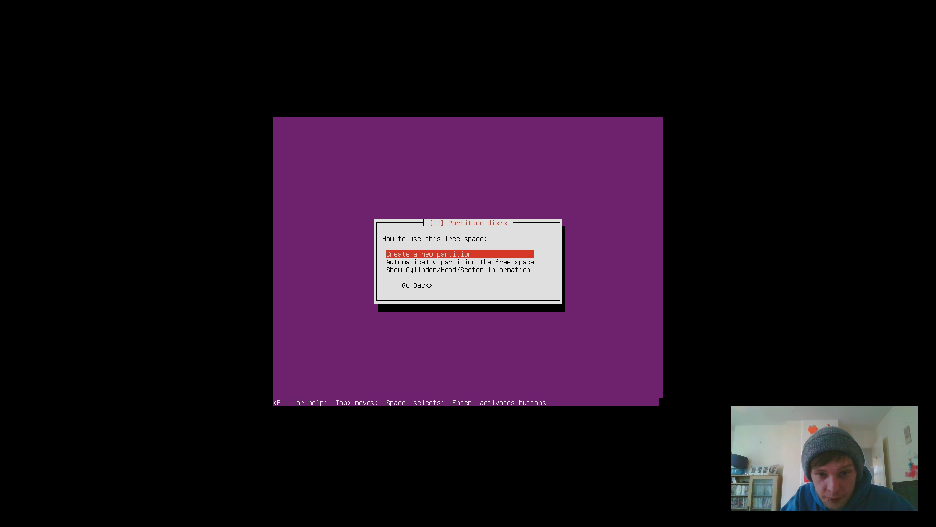
{"action": "key", "text": "Return"}
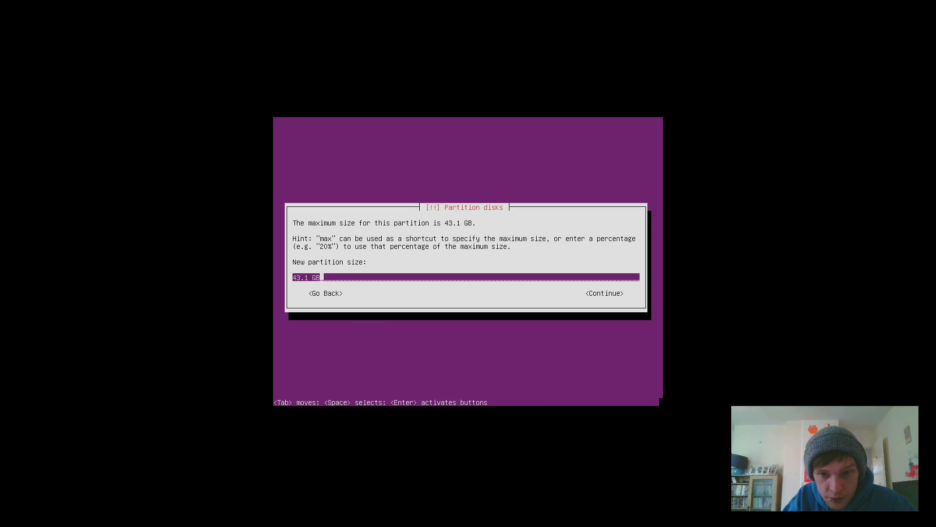
{"action": "key", "text": "Return"}
{"action": "key", "text": "Return"}
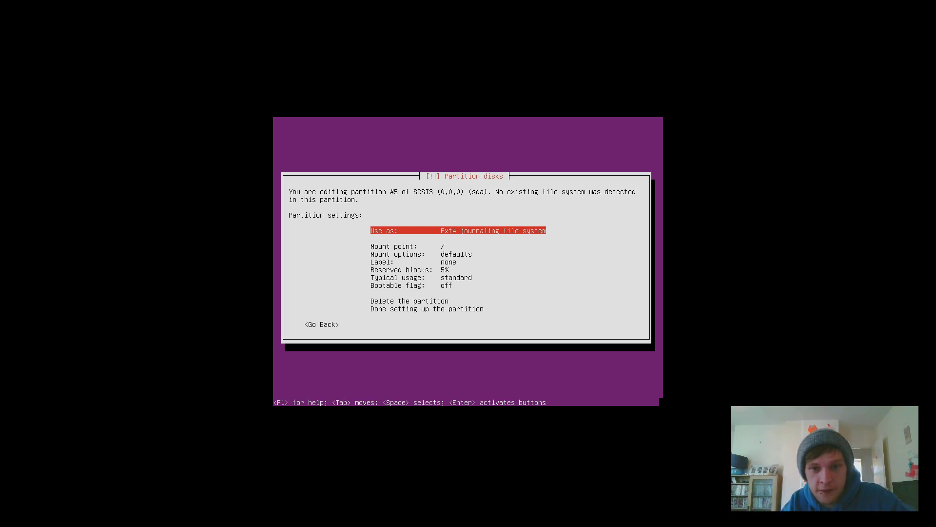
{"action": "key", "text": "Down"}
{"action": "key", "text": "Down"}
{"action": "key", "text": "Down"}
{"action": "key", "text": "Down"}
{"action": "key", "text": "Down"}
{"action": "key", "text": "Down"}
{"action": "key", "text": "Down"}
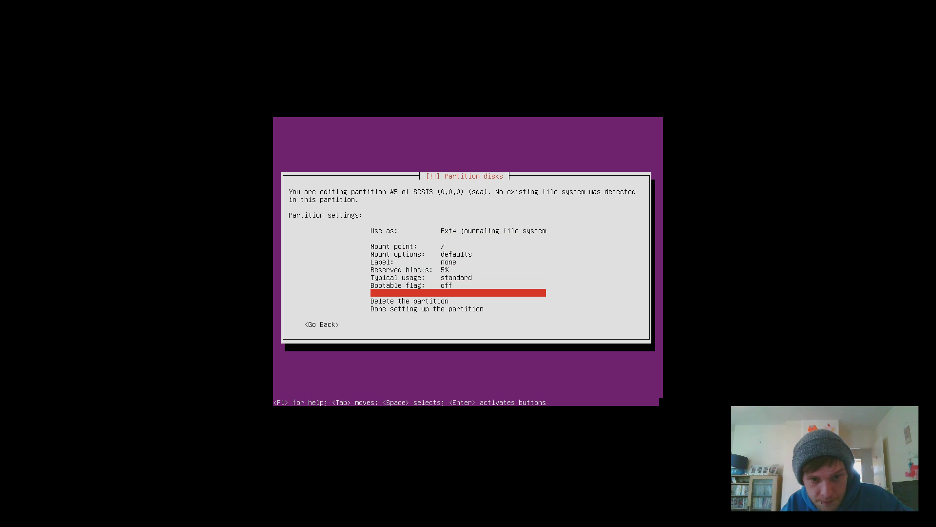
{"action": "key", "text": "Down"}
{"action": "key", "text": "Return"}
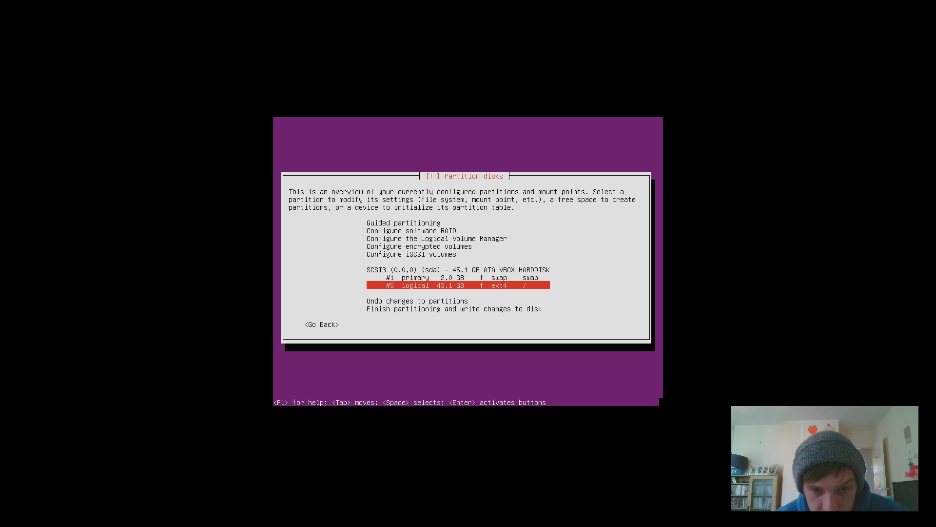
Step: Finish partitioning and confirm writing the swap and ext4 partitions to disk
{"action": "key", "text": "Down"}
{"action": "key", "text": "Down"}
{"action": "key", "text": "Down"}
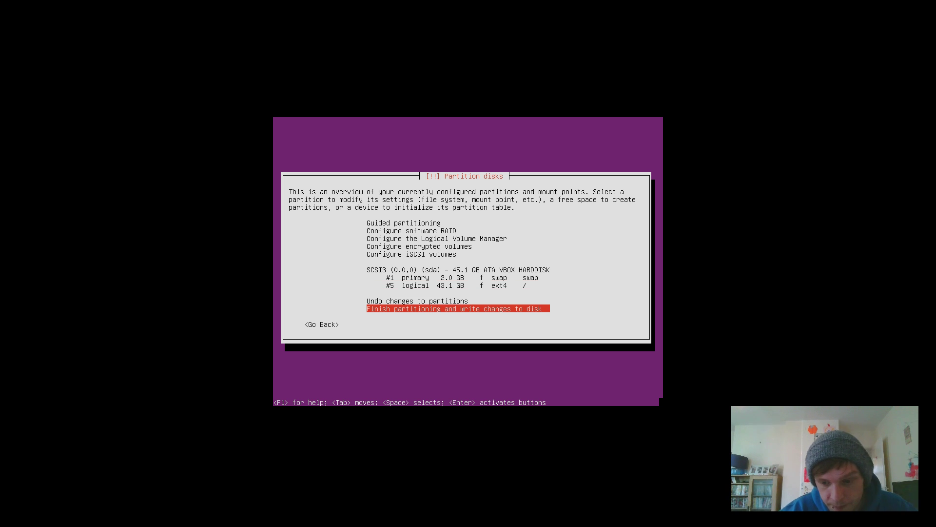
{"action": "key", "text": "Return"}
{"action": "key", "text": "Tab"}
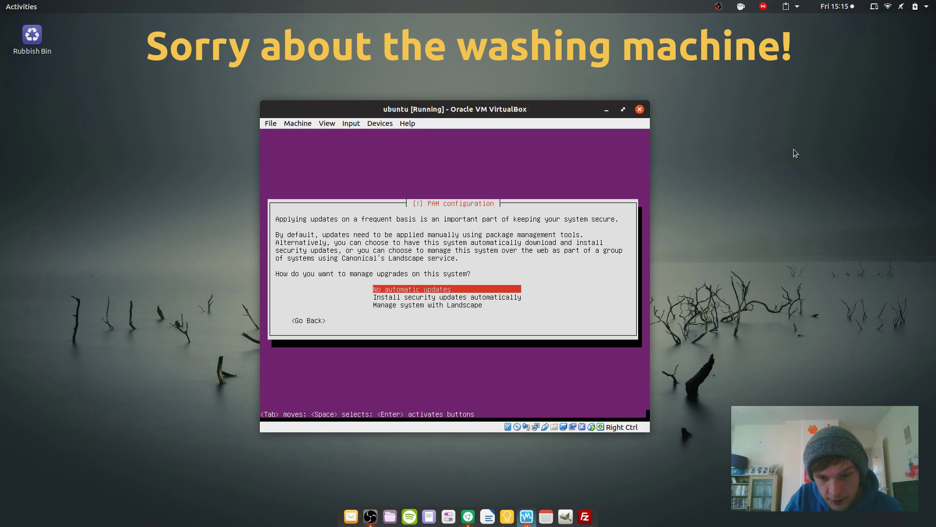
Step: Answer the upgrades question with 'No automatic updates'
{"action": "key", "text": "Return"}
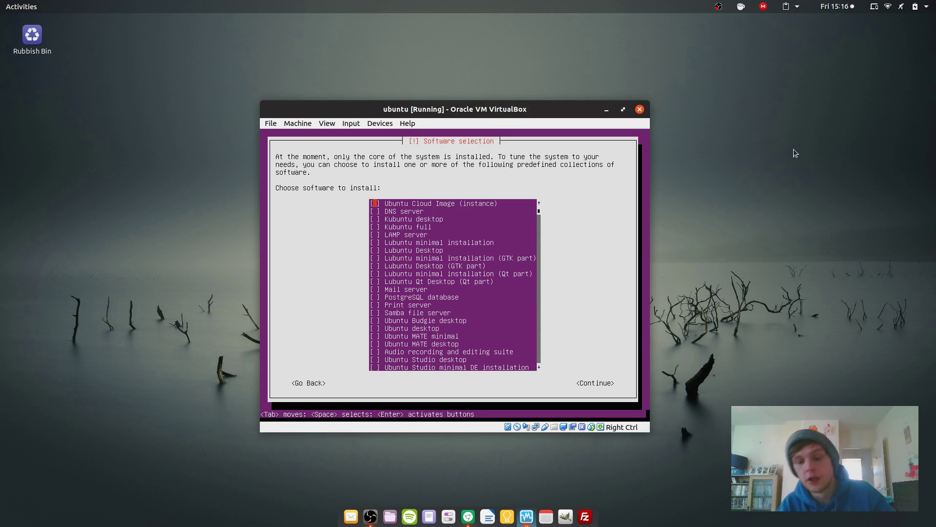
Step: Leave every software collection unchecked and continue past Software selection
{"action": "key", "text": "Down"}
{"action": "key", "text": "Down"}
{"action": "key", "text": "Down"}
{"action": "key", "text": "Down"}
{"action": "key", "text": "Down"}
{"action": "key", "text": "Down"}
{"action": "key", "text": "Down"}
{"action": "key", "text": "Down"}
{"action": "key", "text": "Down"}
{"action": "key", "text": "Down"}
{"action": "key", "text": "Down"}
{"action": "key", "text": "Down"}
{"action": "key", "text": "Down"}
{"action": "key", "text": "Down"}
{"action": "key", "text": "Down"}
{"action": "key", "text": "Down"}
{"action": "key", "text": "Down"}
{"action": "key", "text": "Down"}
{"action": "key", "text": "Down"}
{"action": "key", "text": "Down"}
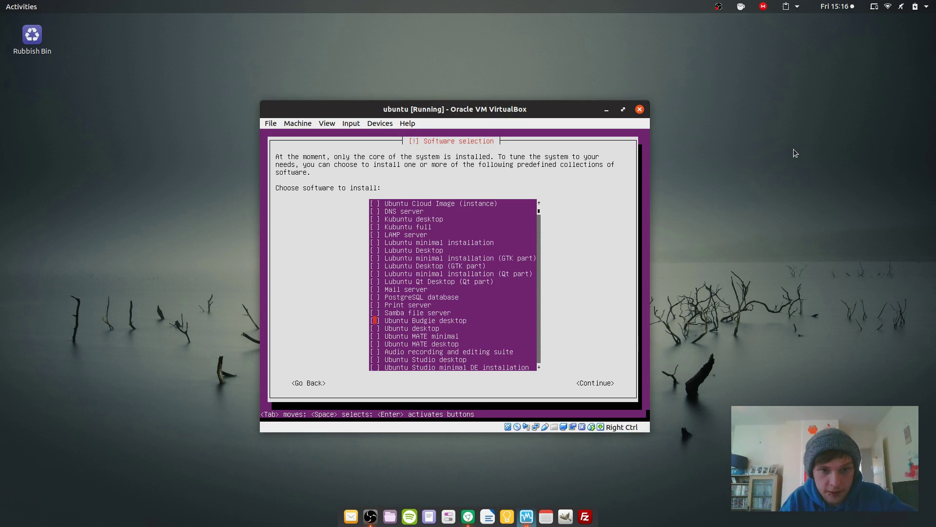
{"action": "key", "text": "Tab"}
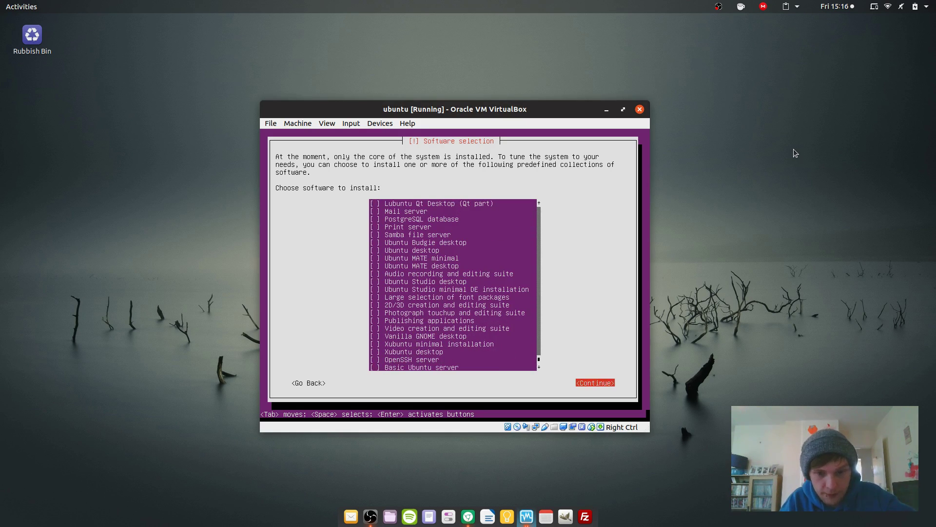
{"action": "key", "text": "Return"}
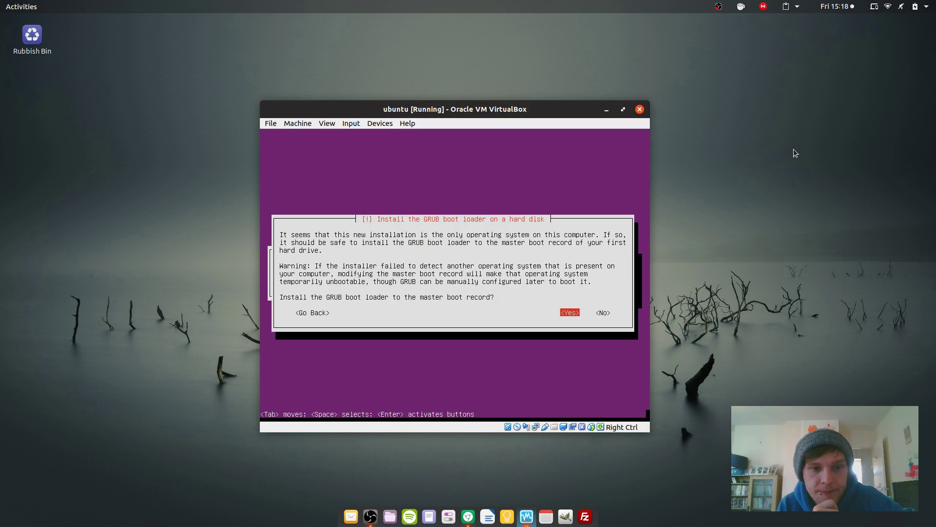
Step: Install GRUB to the master boot record, keep the clock on UTC, and continue to reboot
{"action": "key", "text": "Return"}
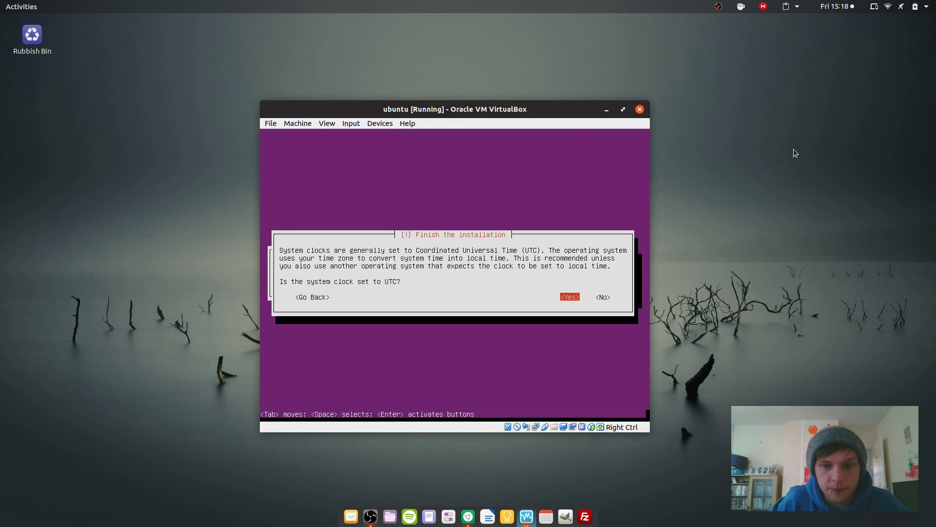
{"action": "key", "text": "Return"}
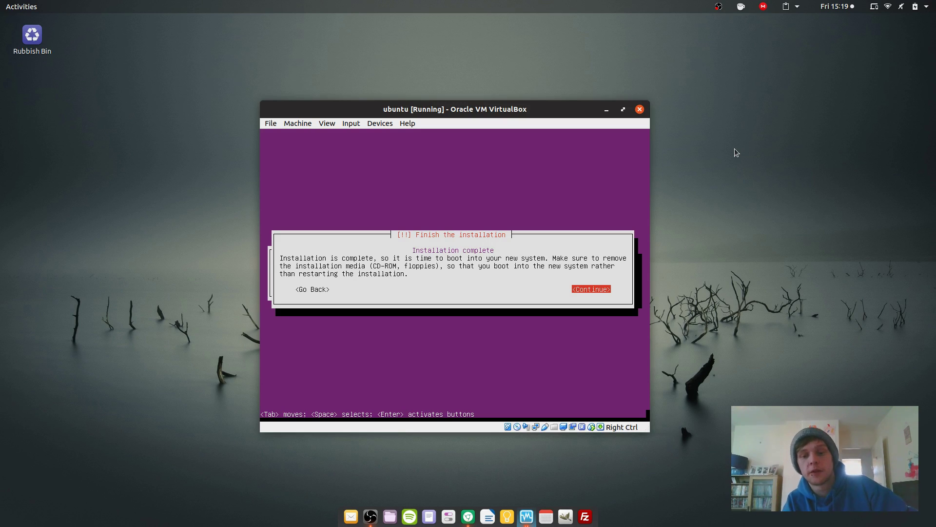
{"action": "key", "text": "Return"}
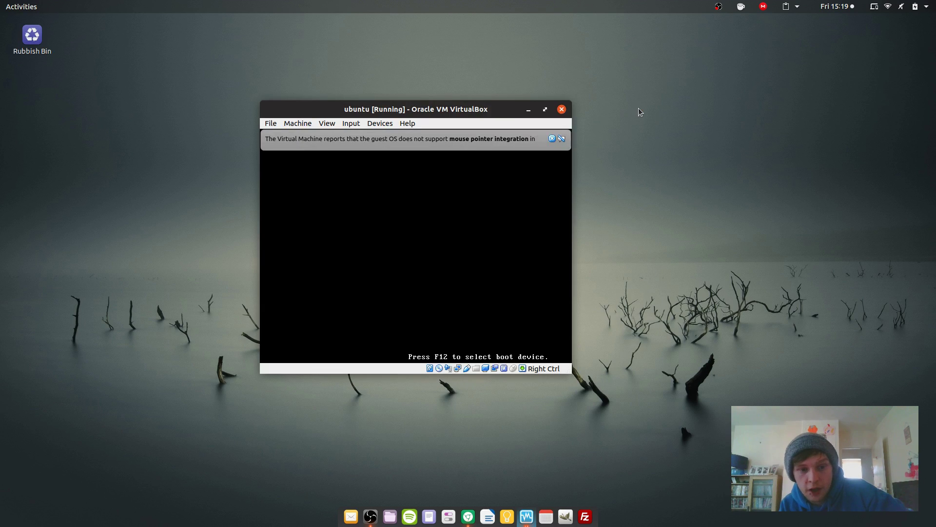
Step: Power off the running ubuntu virtual machine
{"action": "left_click", "coordinate": [562, 109]}
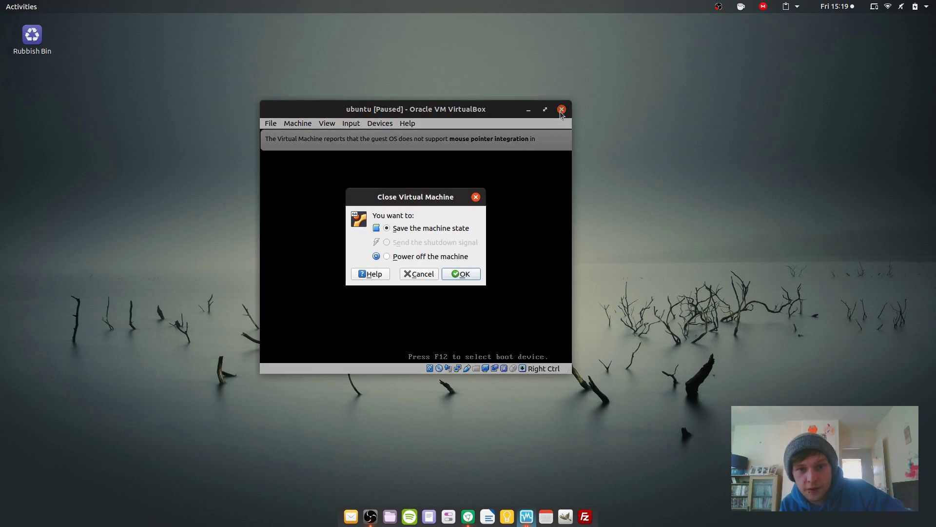
{"action": "left_click", "coordinate": [424, 256]}
{"action": "left_click", "coordinate": [461, 274]}
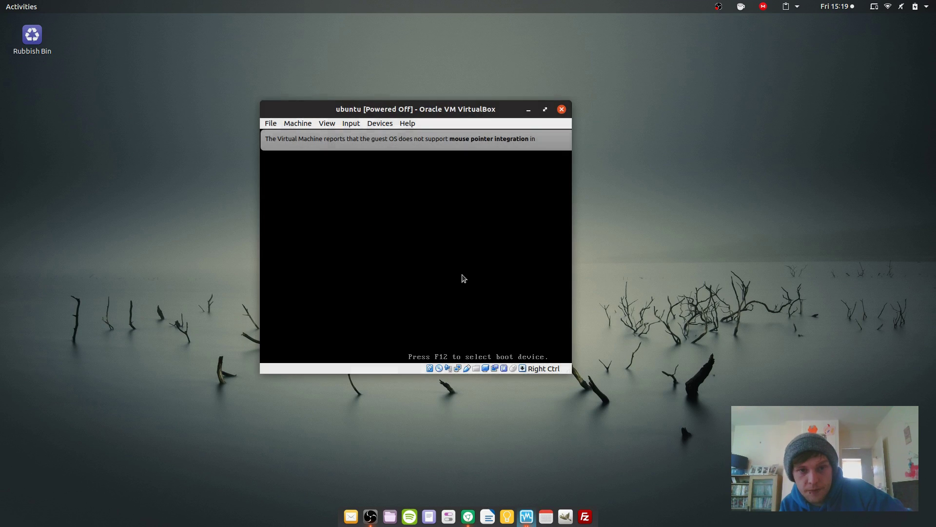
Step: Remove mini.iso from the ubuntu VM's optical drive in Storage settings and start the VM again
{"action": "left_click", "coordinate": [522, 517]}
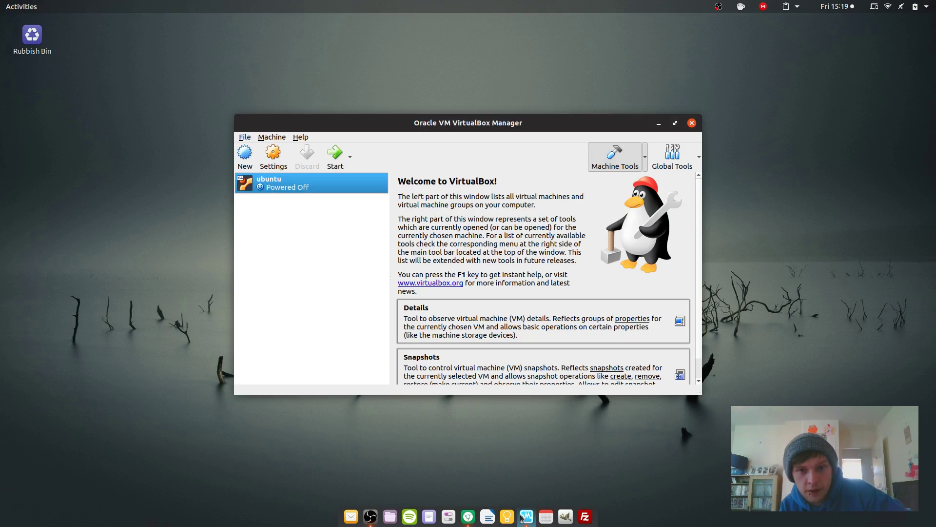
{"action": "left_click", "coordinate": [285, 162]}
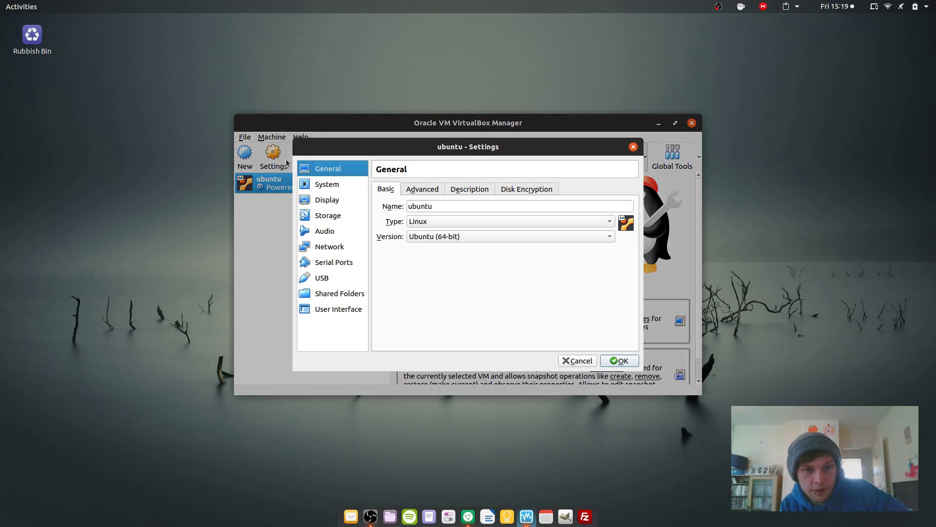
{"action": "left_click", "coordinate": [335, 218]}
{"action": "left_click", "coordinate": [412, 214]}
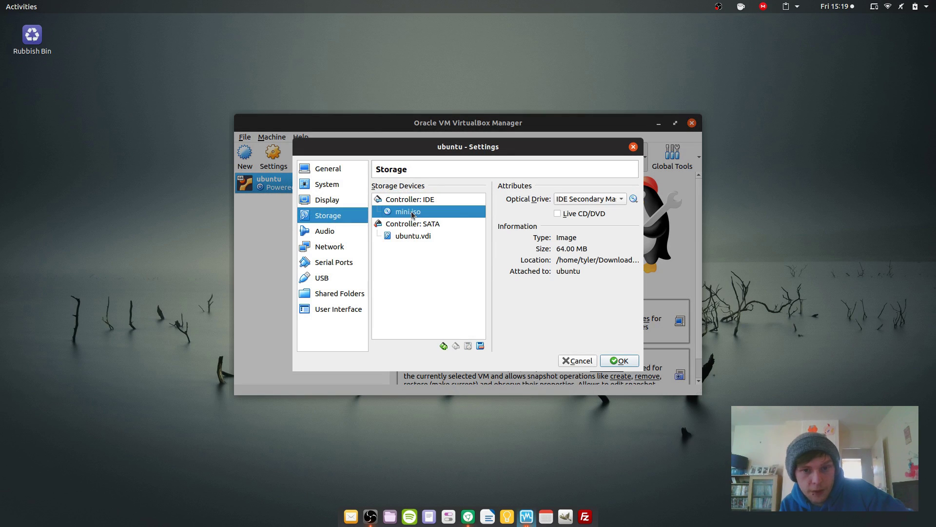
{"action": "left_click", "coordinate": [633, 198]}
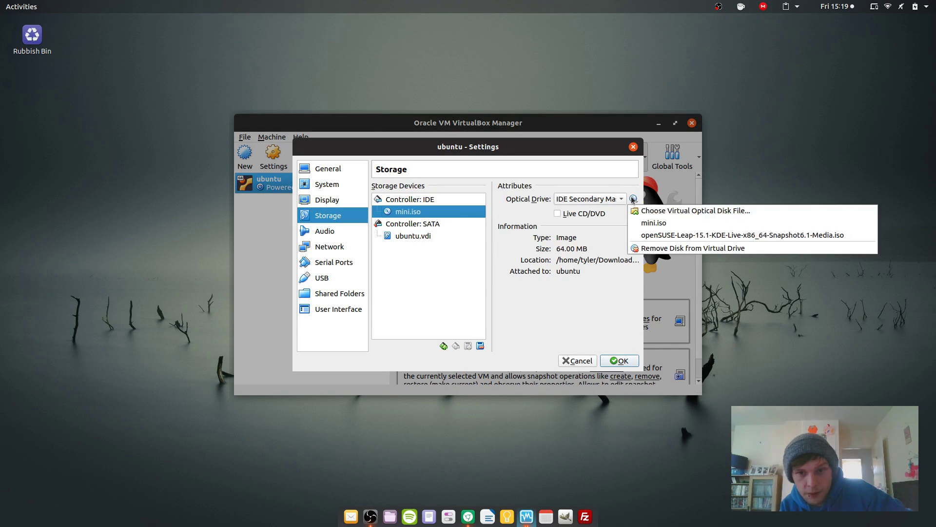
{"action": "left_click", "coordinate": [652, 248]}
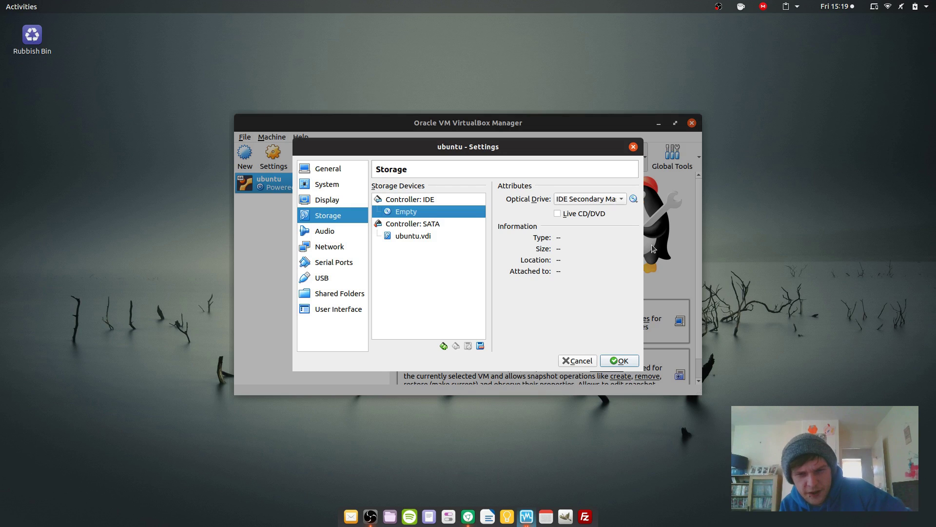
{"action": "left_click", "coordinate": [621, 361]}
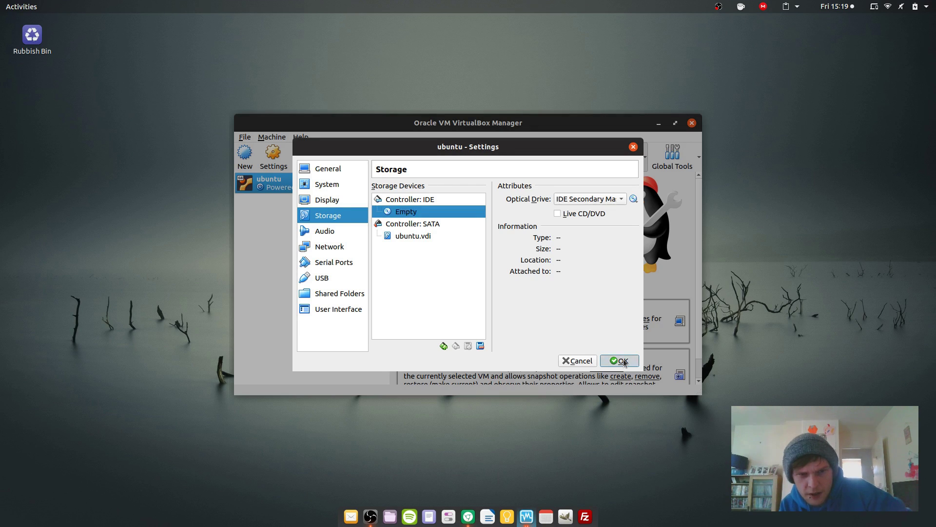
{"action": "double_click", "coordinate": [303, 189]}
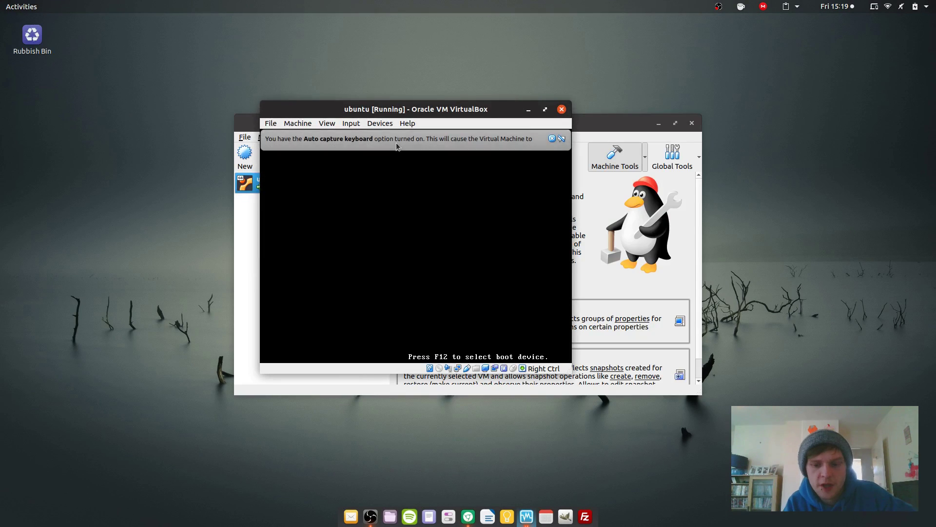
Step: Run sudo apt update -y in the full-screen VM, then go windowed and minimize the Manager
{"action": "key", "text": "Control_R+f"}
{"action": "key", "text": "Return"}
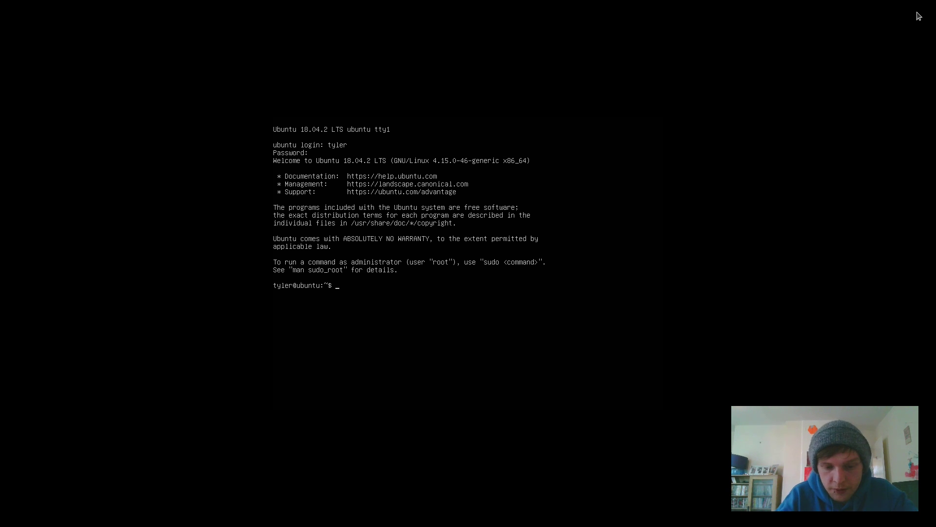
{"action": "type", "text": "sudo apt update"}
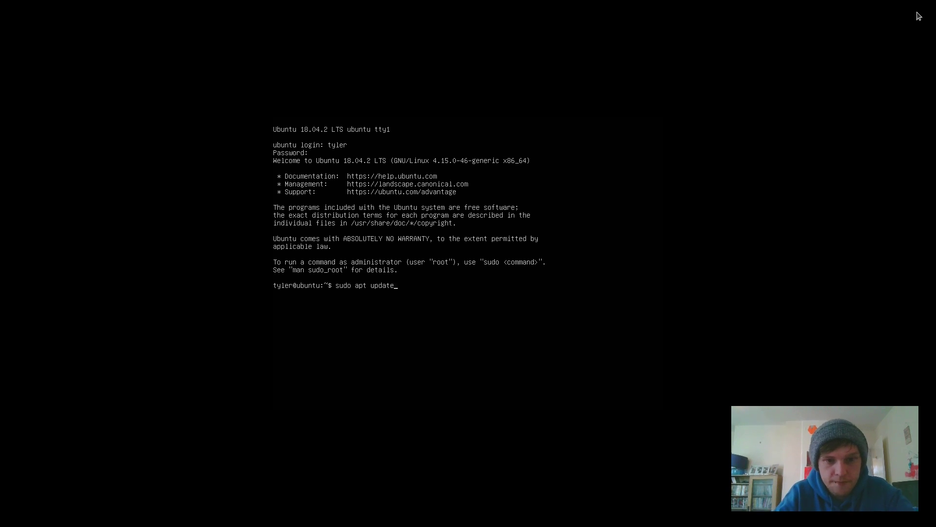
{"action": "type", "text": " -y"}
{"action": "key", "text": "Return"}
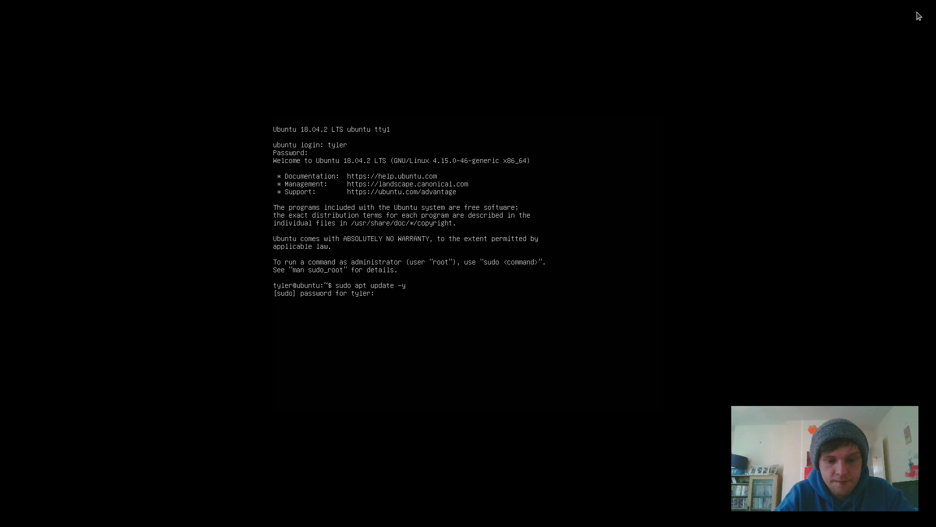
{"action": "key", "text": "Return"}
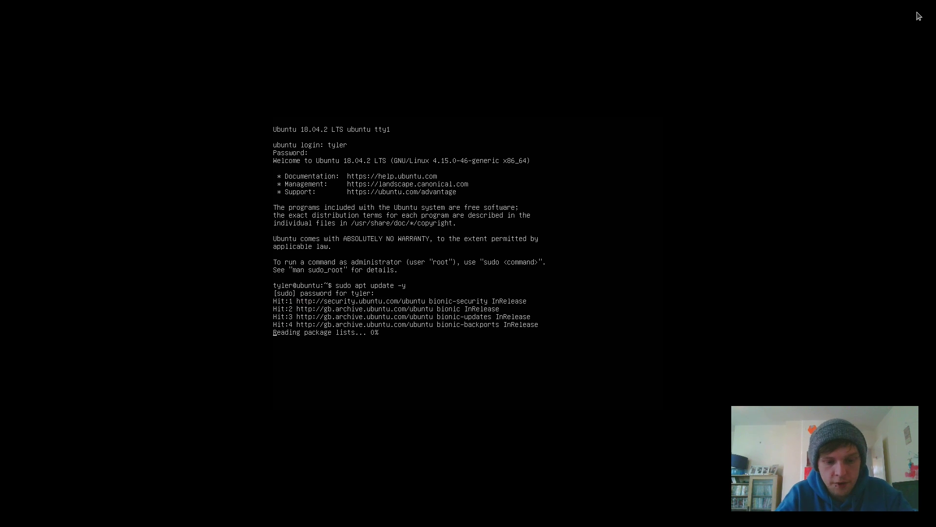
{"action": "key", "text": "Control_R+f"}
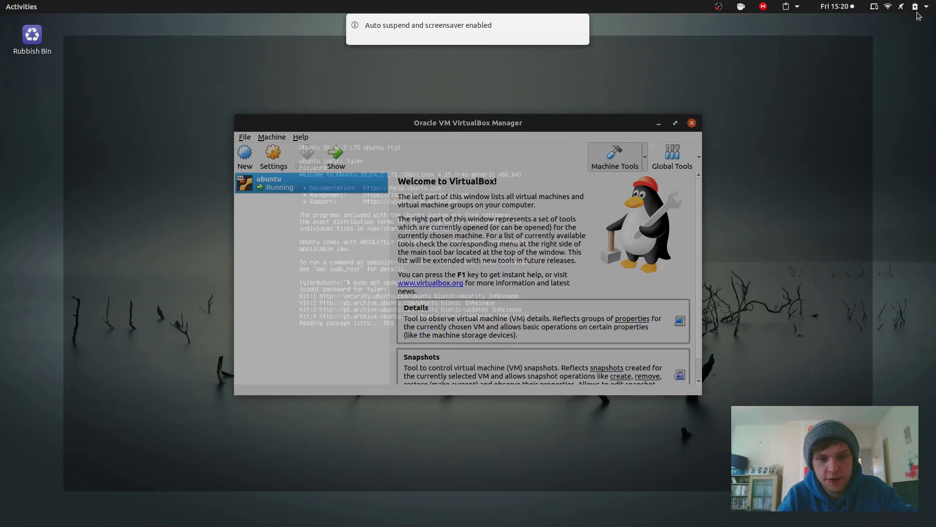
{"action": "left_click", "coordinate": [658, 123]}
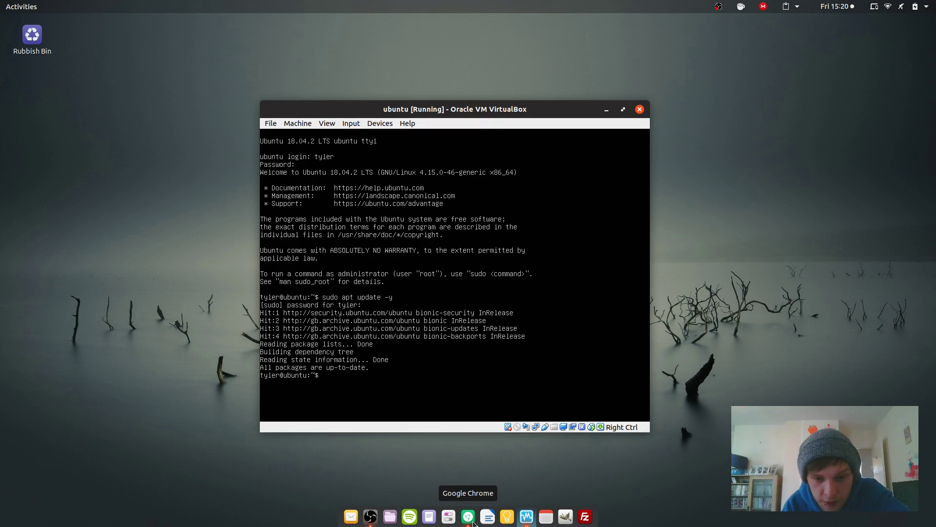
Step: Open the Fresh Ubuntu Unity Desktop guide in Chrome and scroll to the PPA commands
{"action": "left_click", "coordinate": [468, 516]}
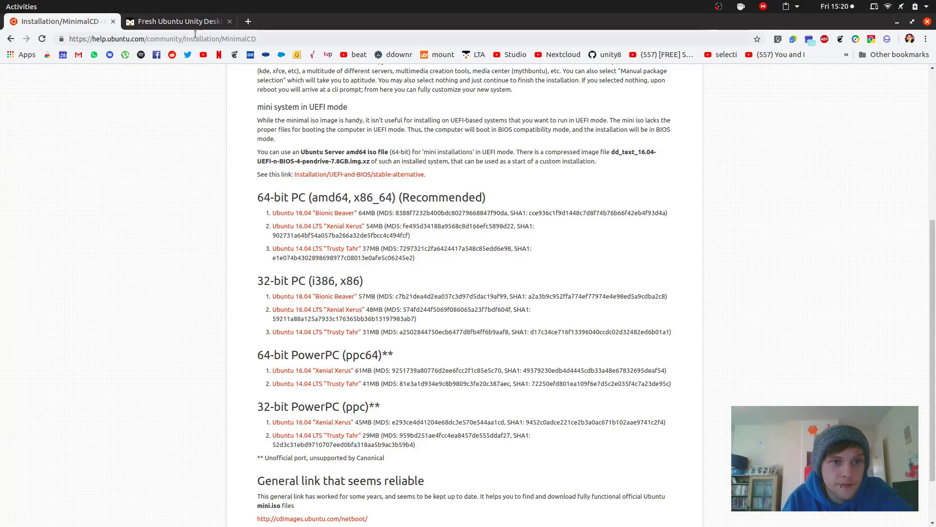
{"action": "left_click", "coordinate": [188, 21]}
{"action": "scroll", "coordinate": [332, 143], "scroll_direction": "down", "scroll_amount": 13}
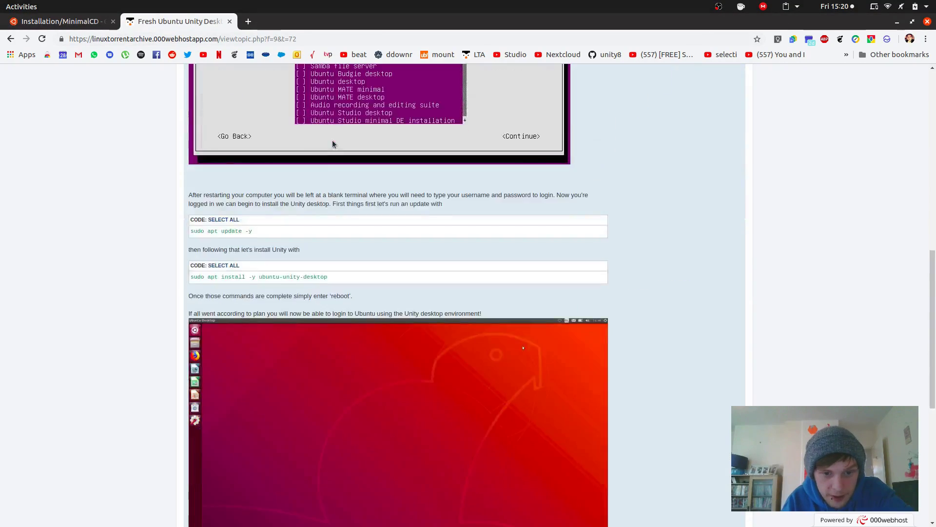
{"action": "scroll", "coordinate": [333, 143], "scroll_direction": "up", "scroll_amount": 6}
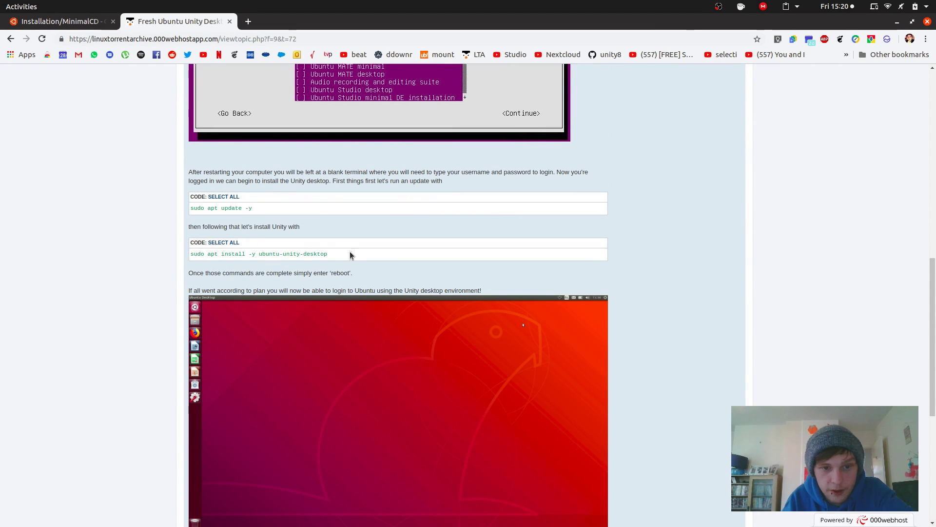
{"action": "left_click", "coordinate": [223, 242]}
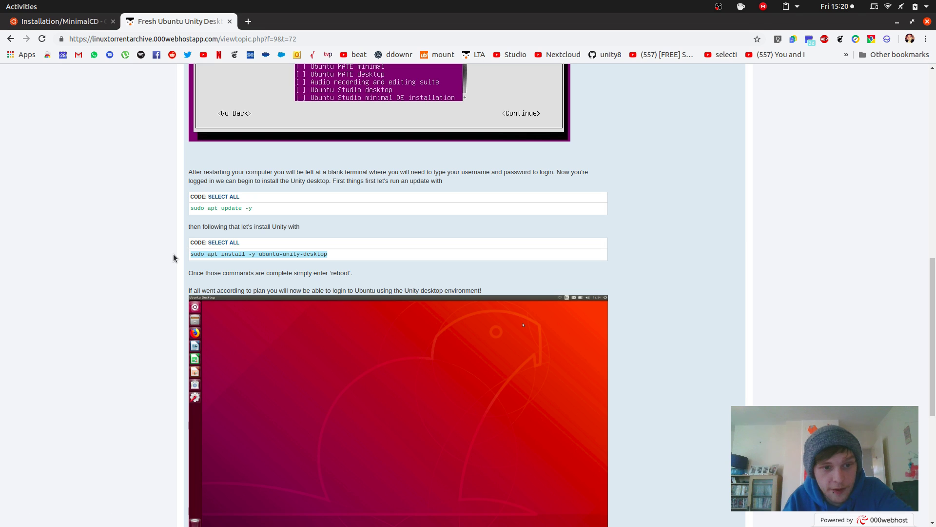
{"action": "left_click", "coordinate": [153, 265]}
{"action": "scroll", "coordinate": [153, 265], "scroll_direction": "down", "scroll_amount": 4}
{"action": "scroll", "coordinate": [153, 269], "scroll_direction": "down", "scroll_amount": 2}
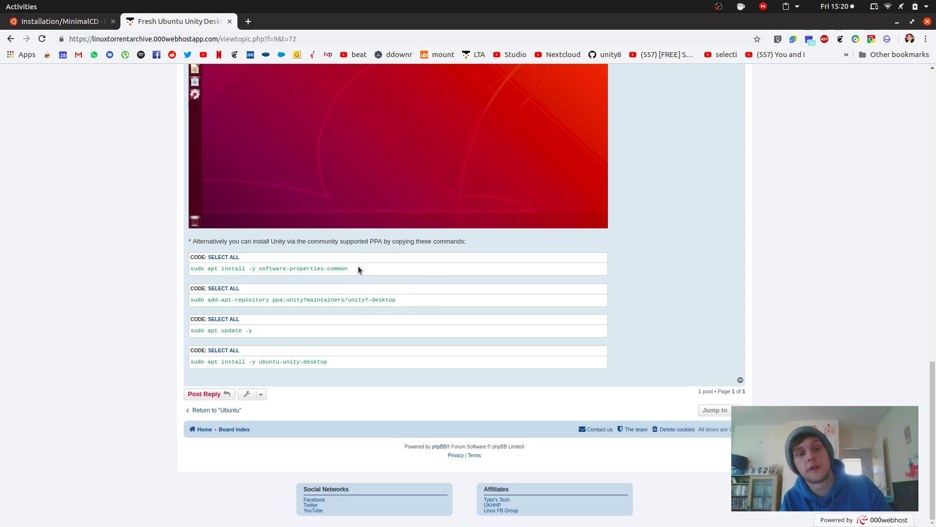
Step: Copy the sudo apt install -y software-properties-common command and switch to VirtualBox Manager
{"action": "left_click", "coordinate": [220, 259]}
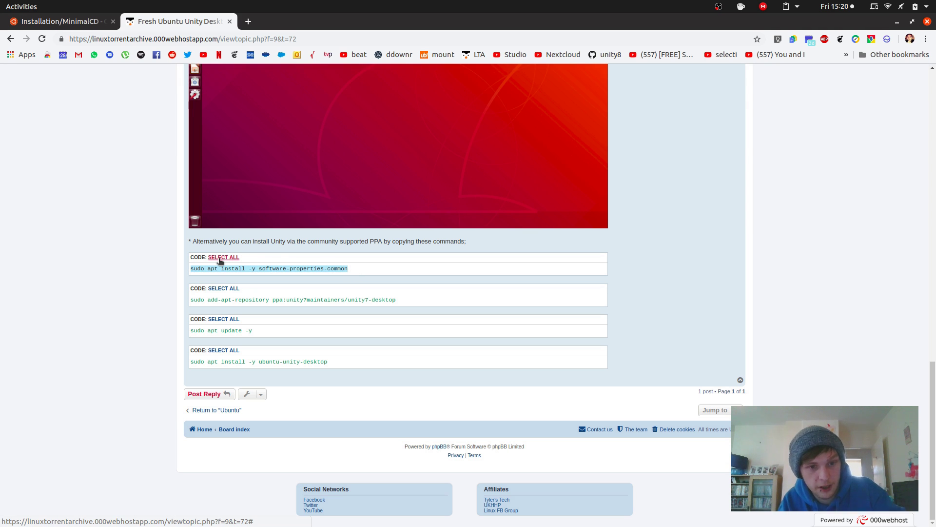
{"action": "key", "text": "ctrl+c"}
{"action": "key", "text": "alt+Tab"}
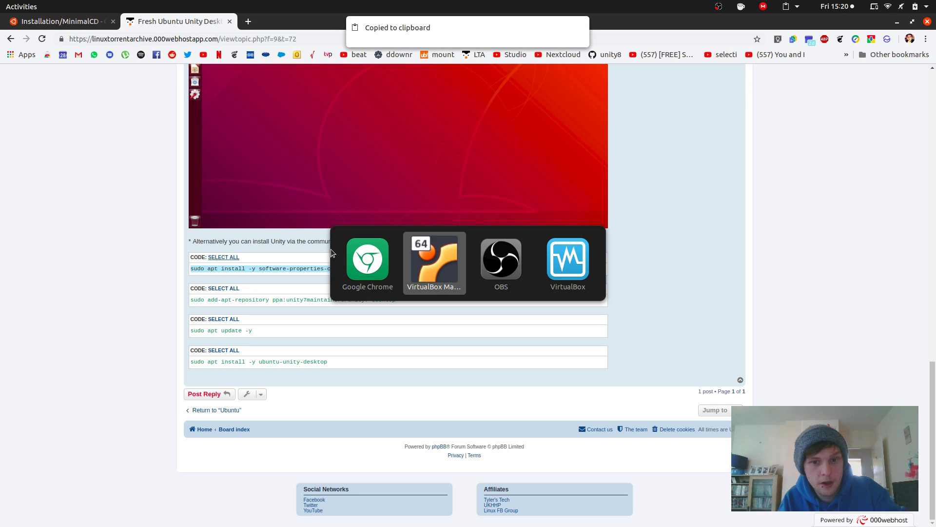
{"action": "key", "text": "alt+Tab"}
{"action": "key", "text": "alt+Tab"}
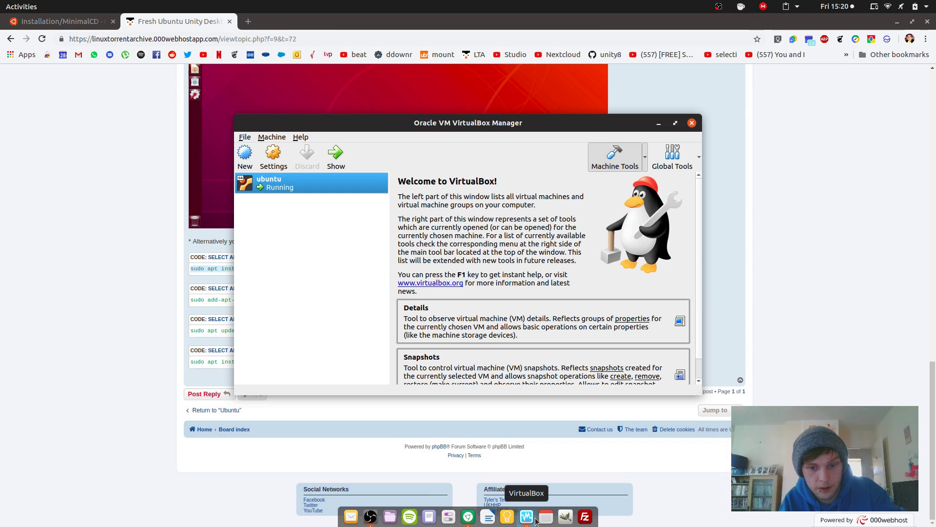
Step: Close VirtualBox Manager and move the VM window to the right side of the screen
{"action": "left_click", "coordinate": [691, 125]}
{"action": "key", "text": "alt+Tab"}
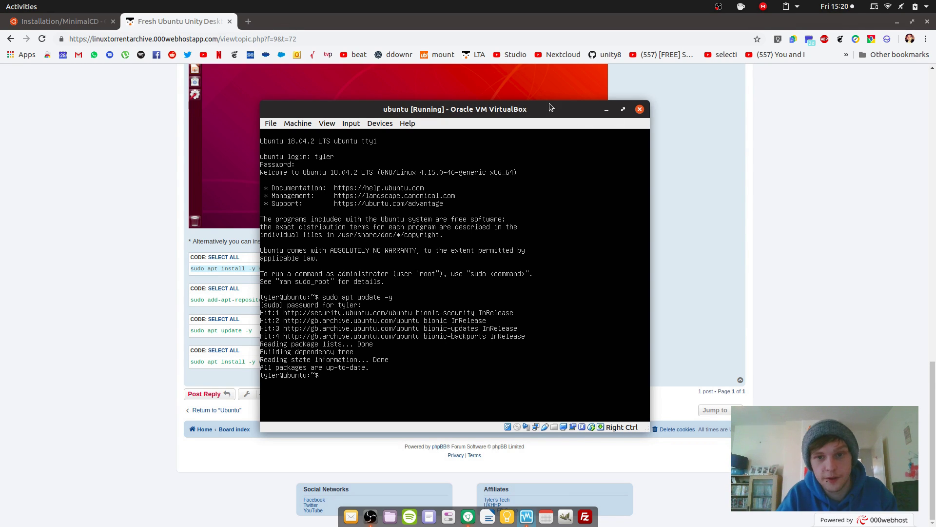
{"action": "left_click_drag", "start_coordinate": [549, 103], "coordinate": [743, 77]}
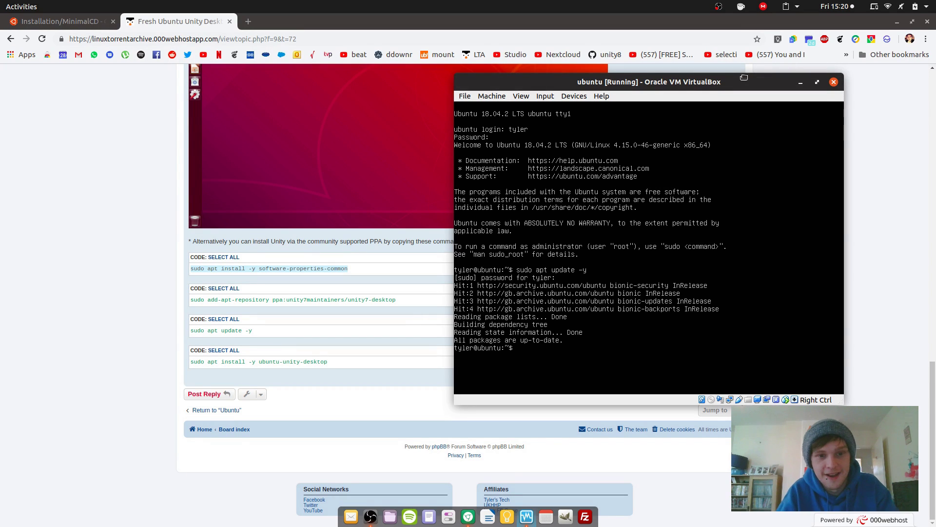
Step: Install software-properties-common with sudo apt install -y in the VM console
{"action": "type", "text": "sudo apt in"}
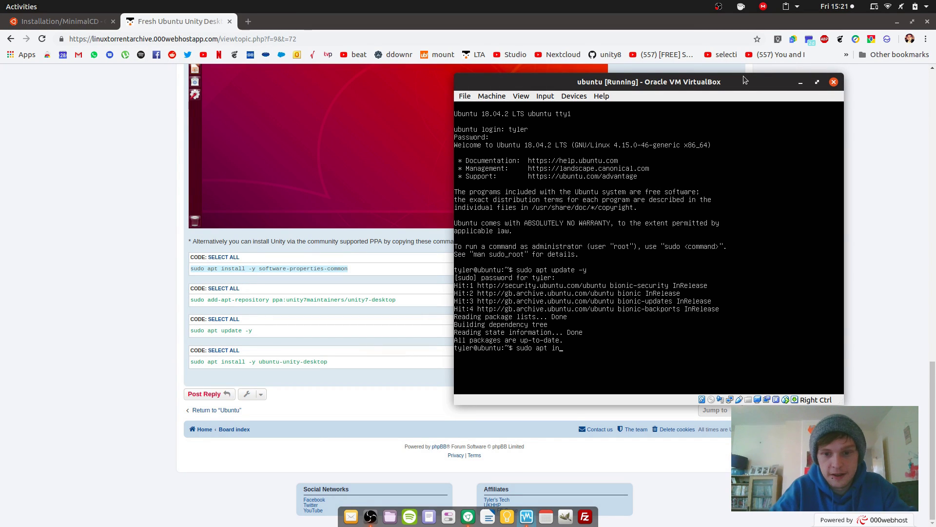
{"action": "type", "text": "stall -y s"}
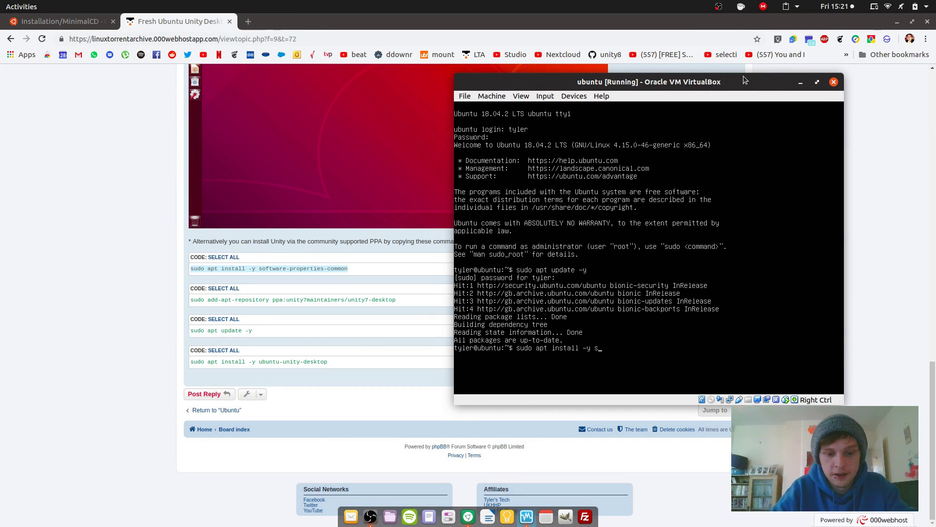
{"action": "type", "text": "o"}
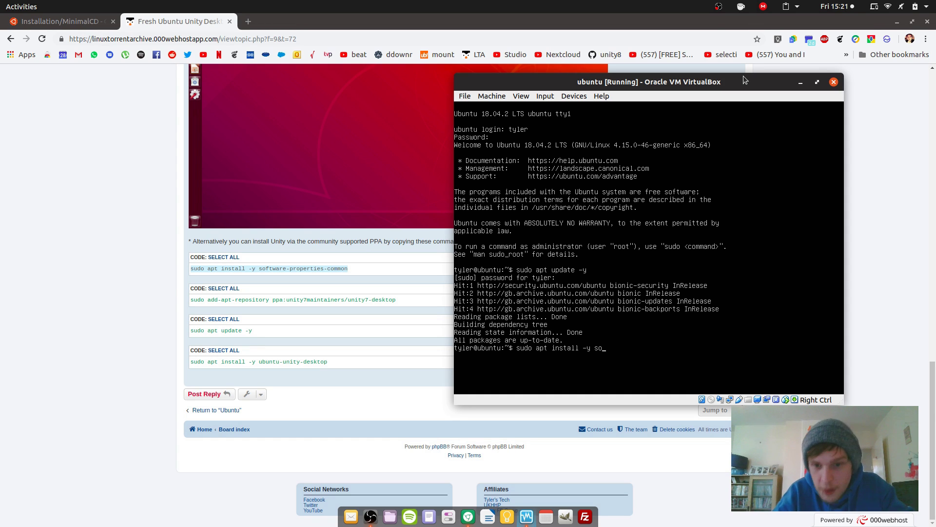
{"action": "type", "text": "tftware-pro"}
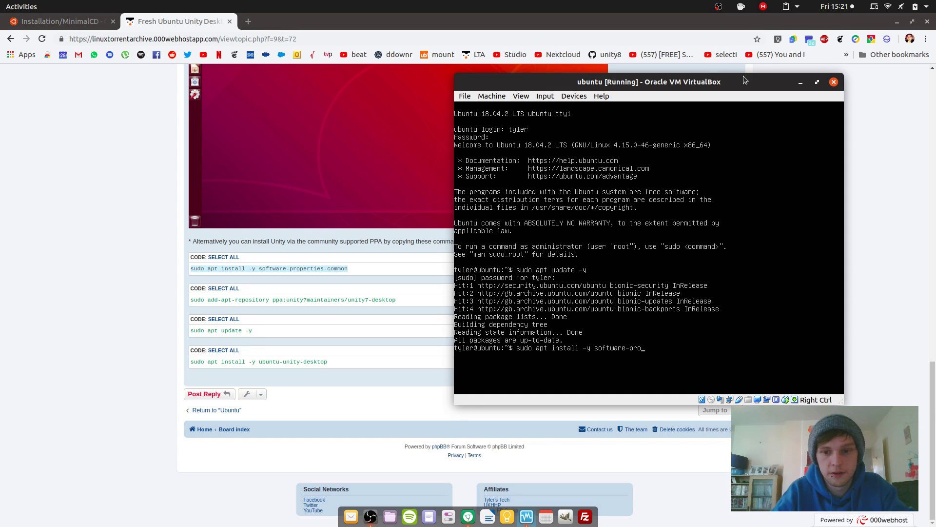
{"action": "type", "text": "perties-comm"}
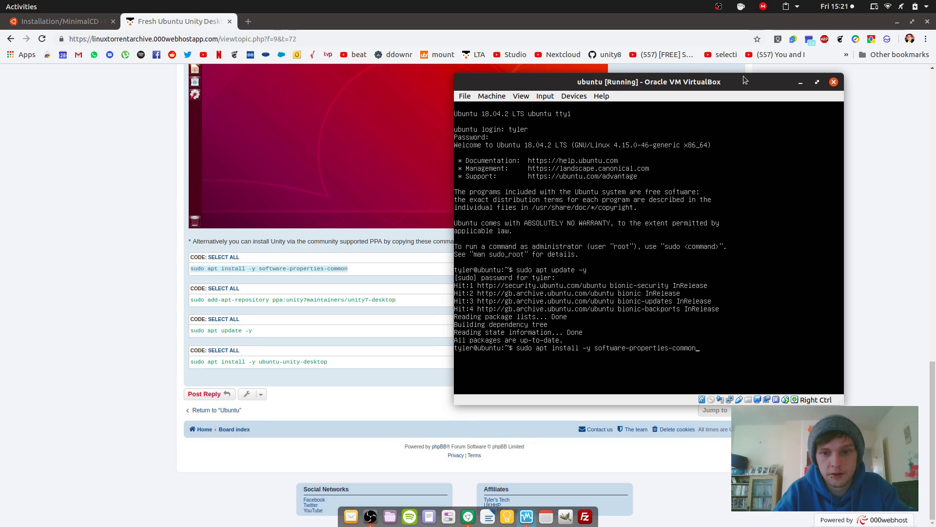
{"action": "type", "text": "on"}
{"action": "key", "text": "Return"}
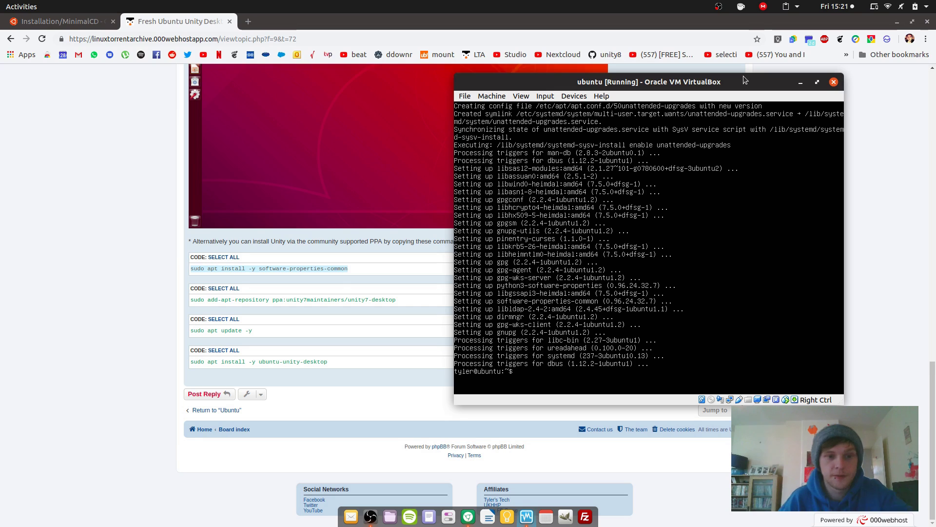
Step: Run sudo add-apt-repository for the unity7maintainers/unity7-desktop PPA in the VM terminal
{"action": "type", "text": "sudo"}
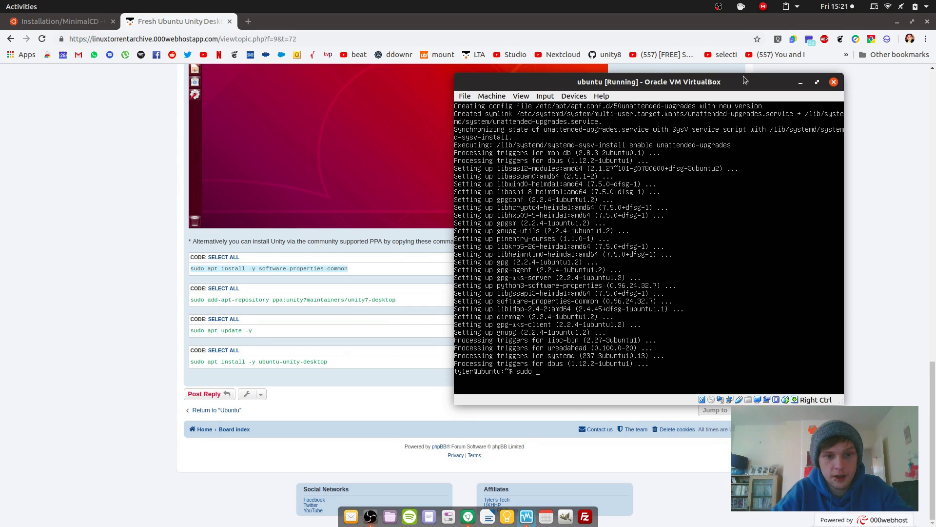
{"action": "type", "text": " add-apt-reposi"}
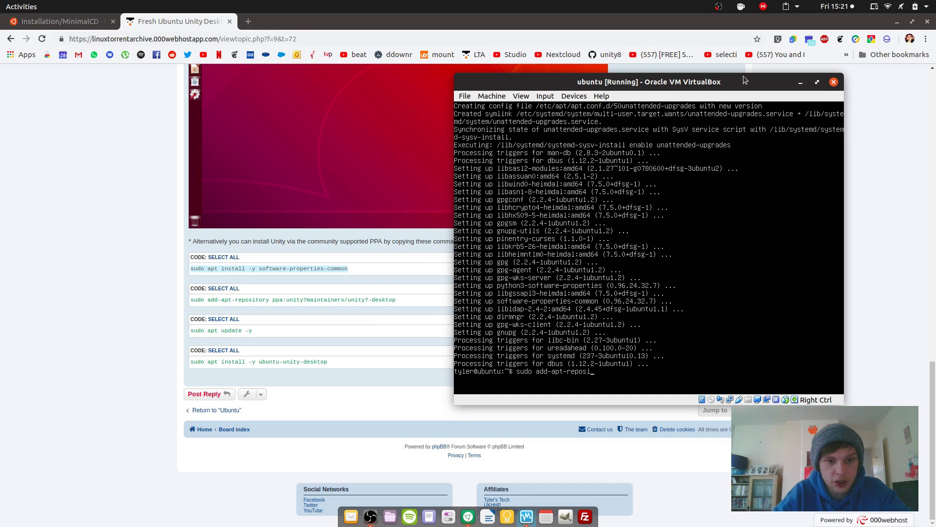
{"action": "type", "text": "tory"}
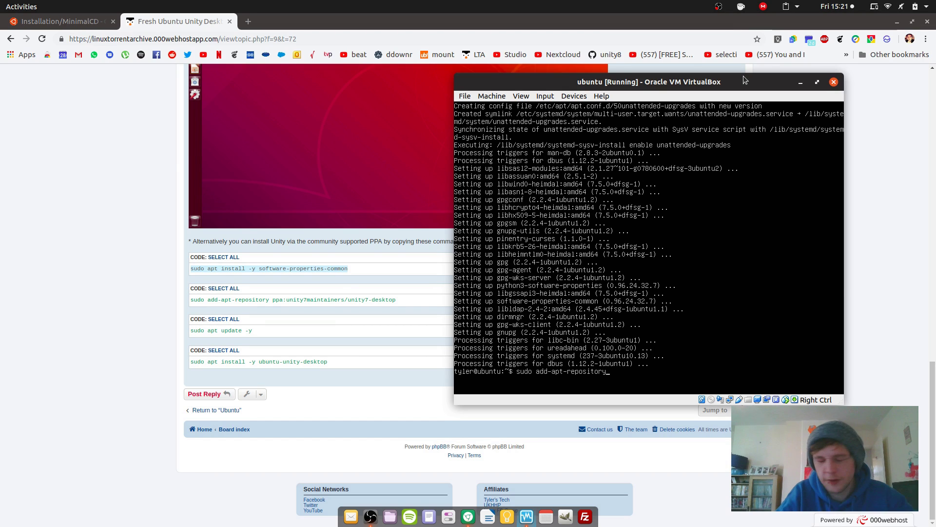
{"action": "type", "text": "ppa"}
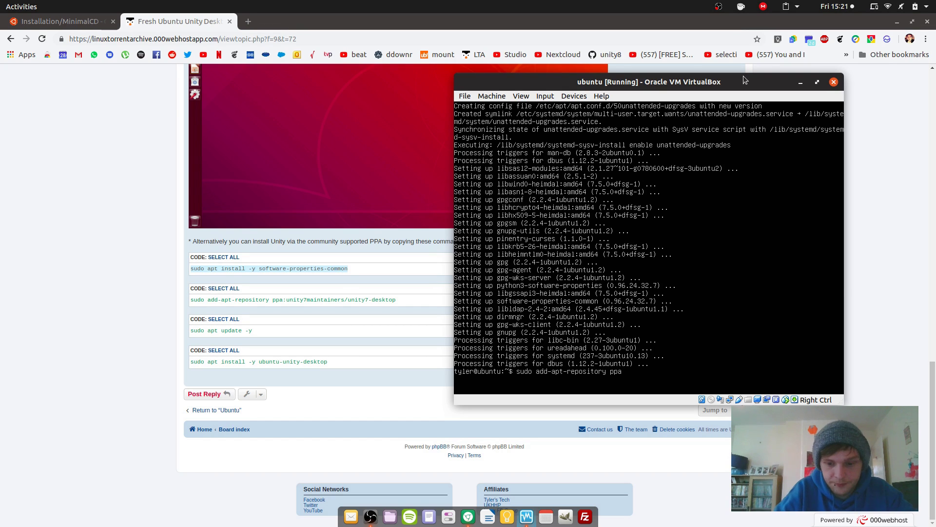
{"action": "type", "text": ":uni"}
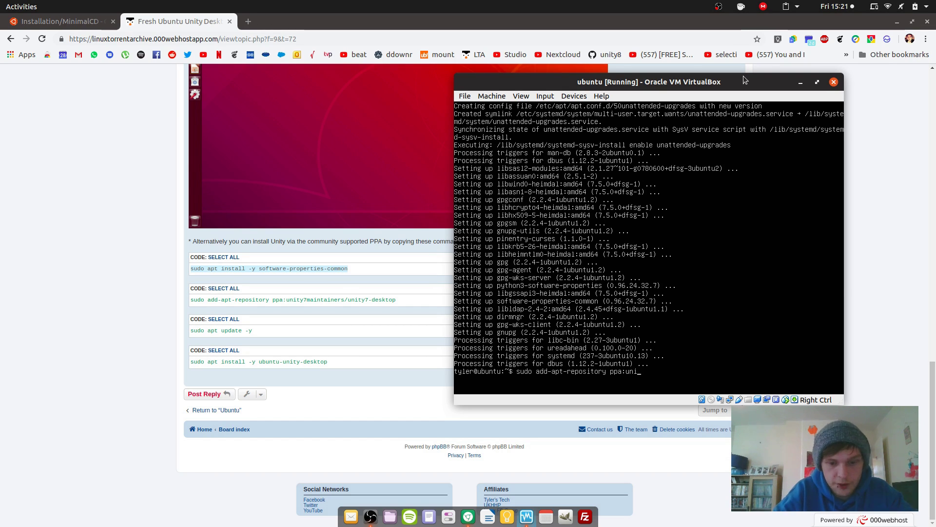
{"action": "type", "text": "ty7"}
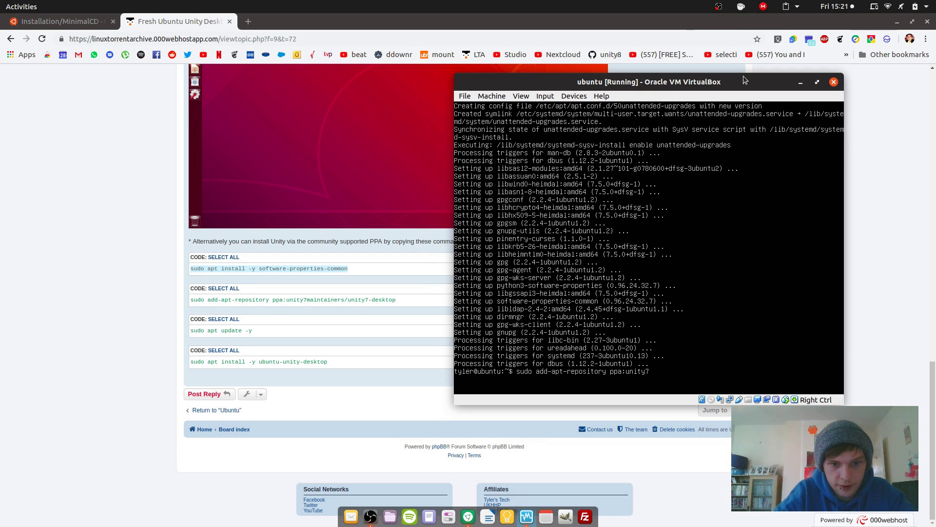
{"action": "type", "text": "/"}
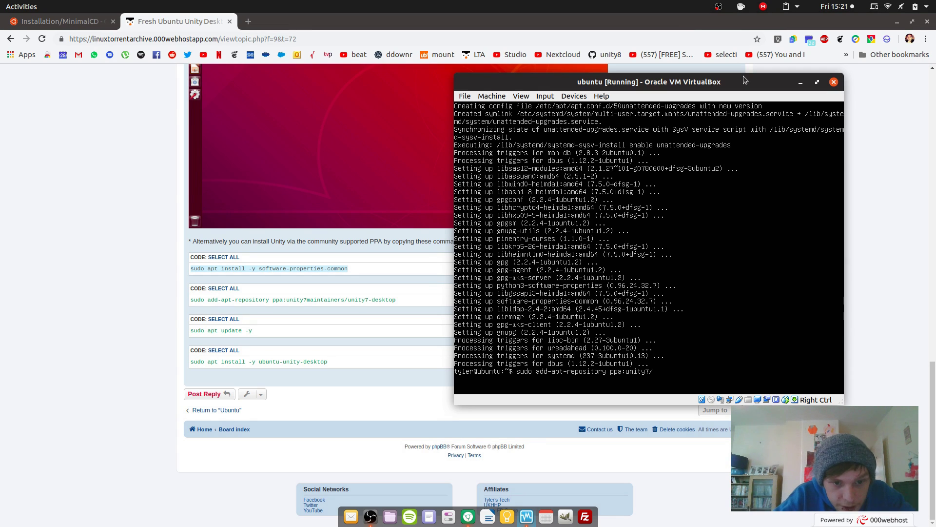
{"action": "key", "text": "BackSpace"}
{"action": "type", "text": "main"}
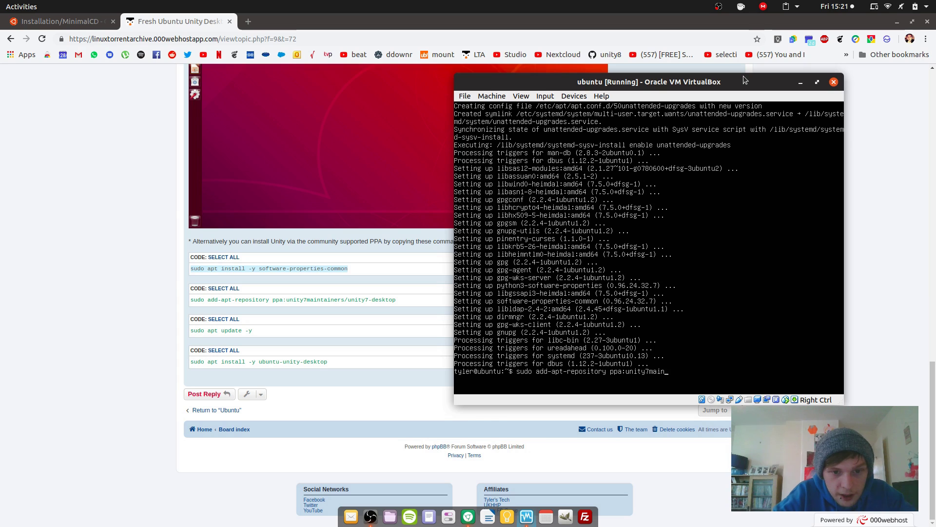
{"action": "type", "text": "tainer"}
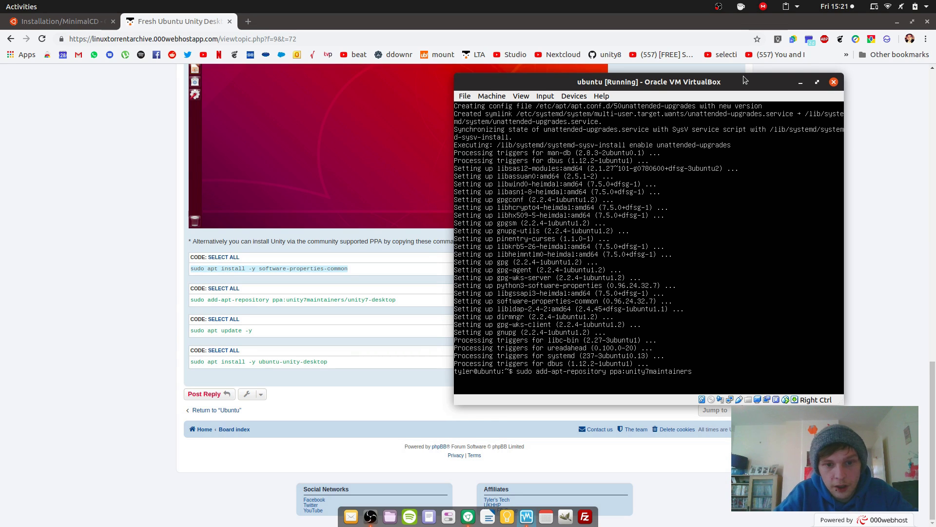
{"action": "type", "text": "s"}
{"action": "type", "text": "/unit"}
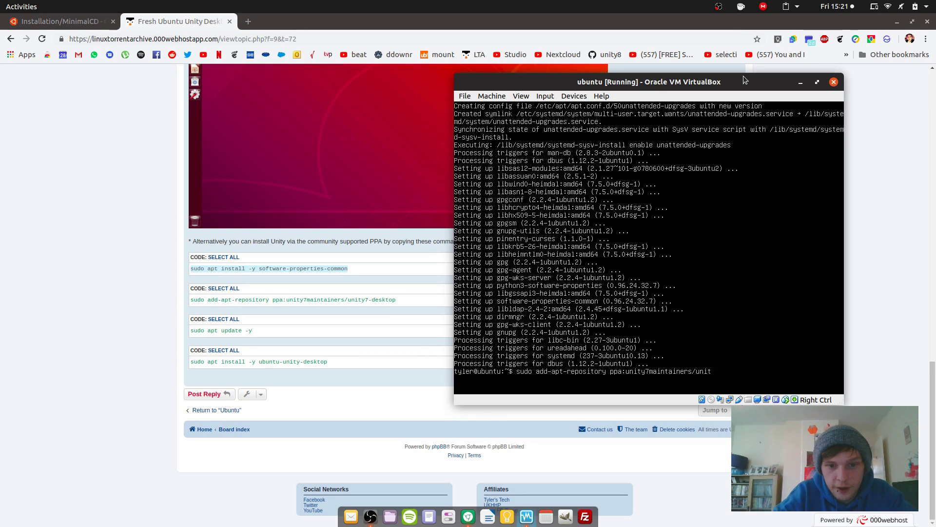
{"action": "type", "text": "y7-de"}
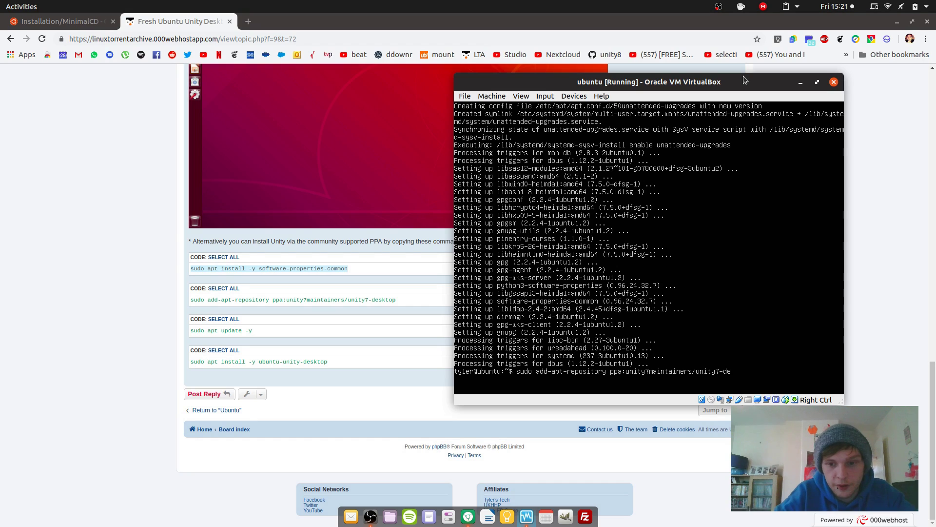
{"action": "type", "text": "sktop"}
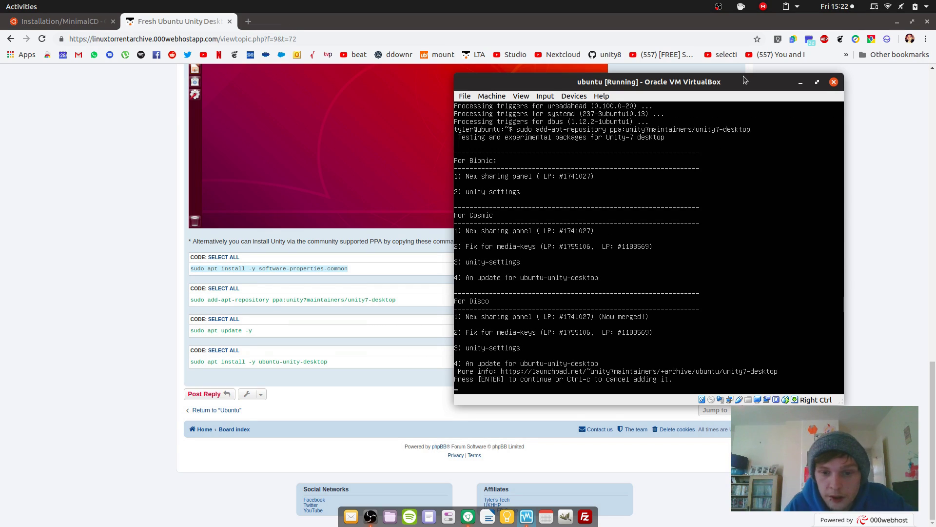
{"action": "key", "text": "Return"}
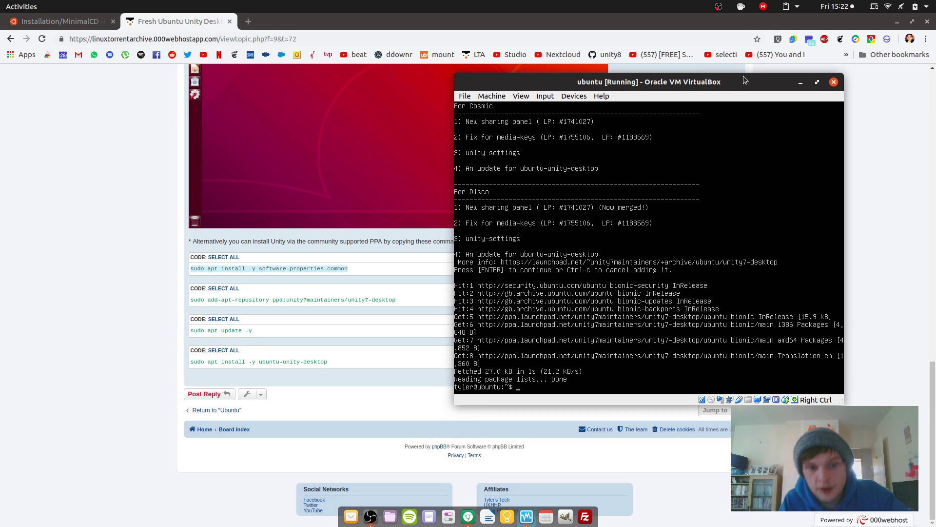
Step: Run sudo apt update -y, then start sudo apt install -y ubuntu-unity-desktop
{"action": "type", "text": "sudo ap"}
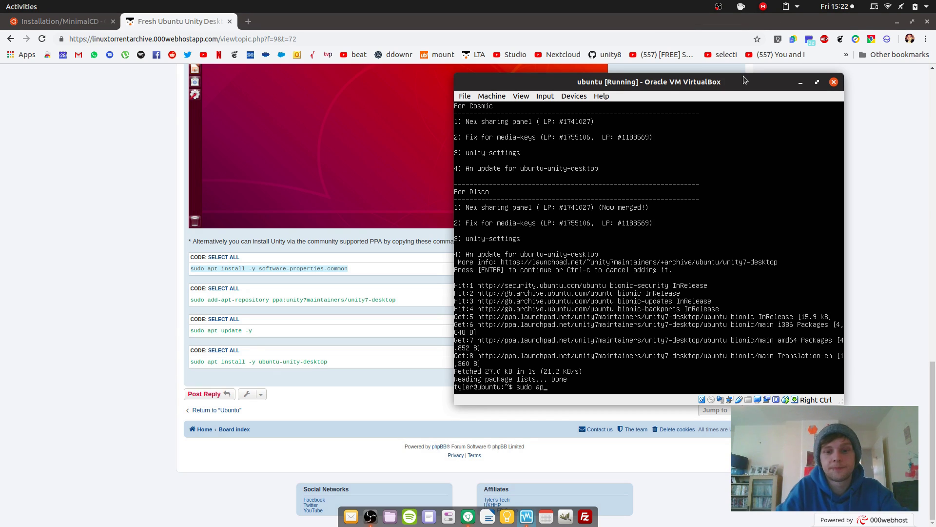
{"action": "type", "text": "t update"}
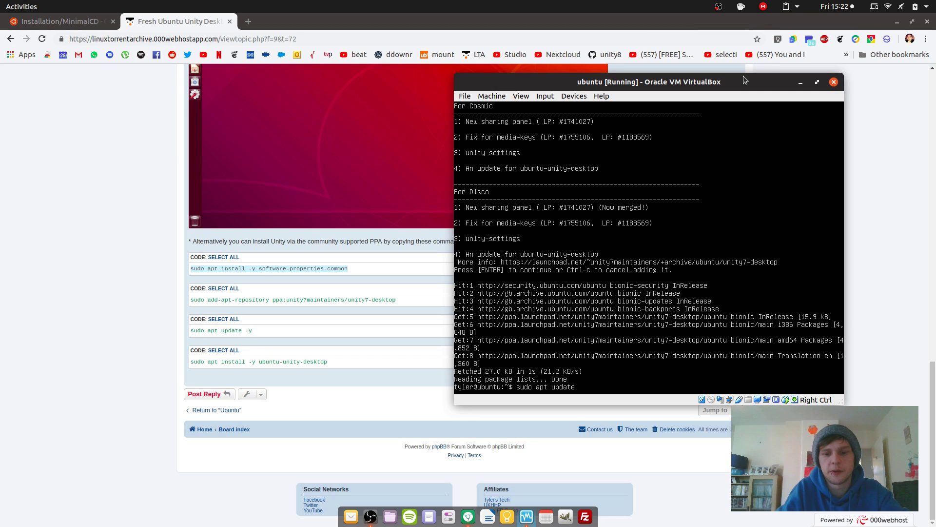
{"action": "type", "text": " -y"}
{"action": "key", "text": "Return"}
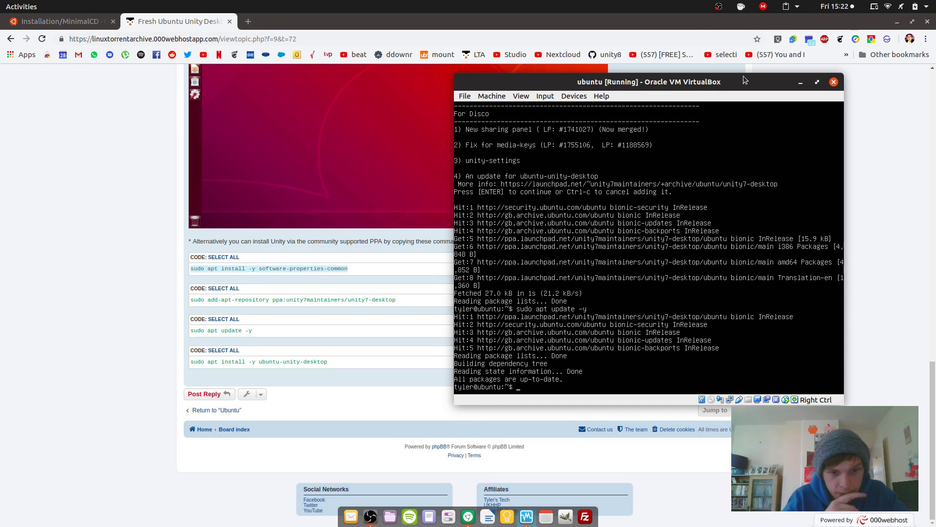
{"action": "type", "text": "sudo "}
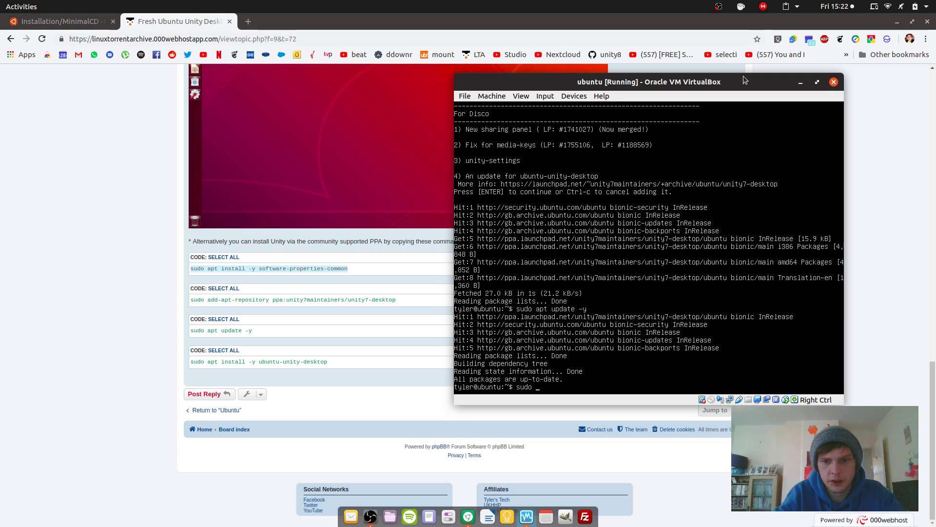
{"action": "type", "text": "apt install"}
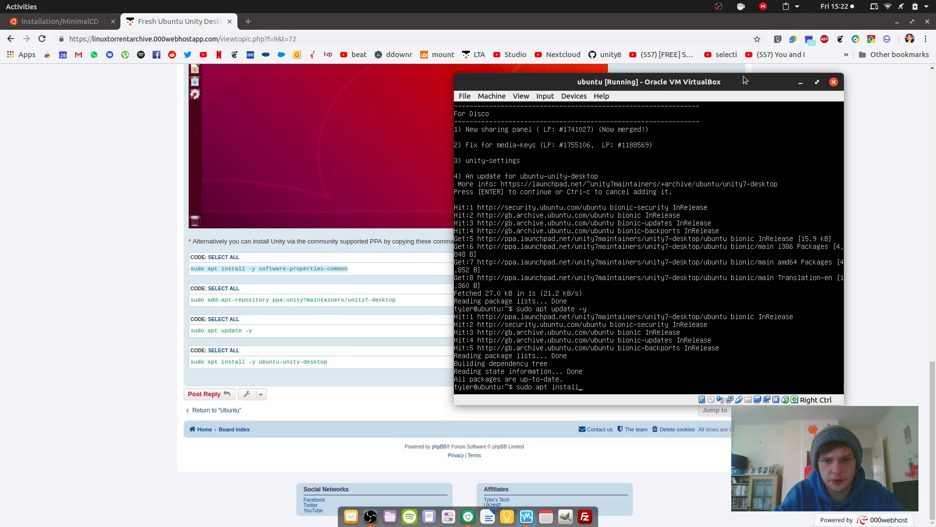
{"action": "type", "text": " -y"}
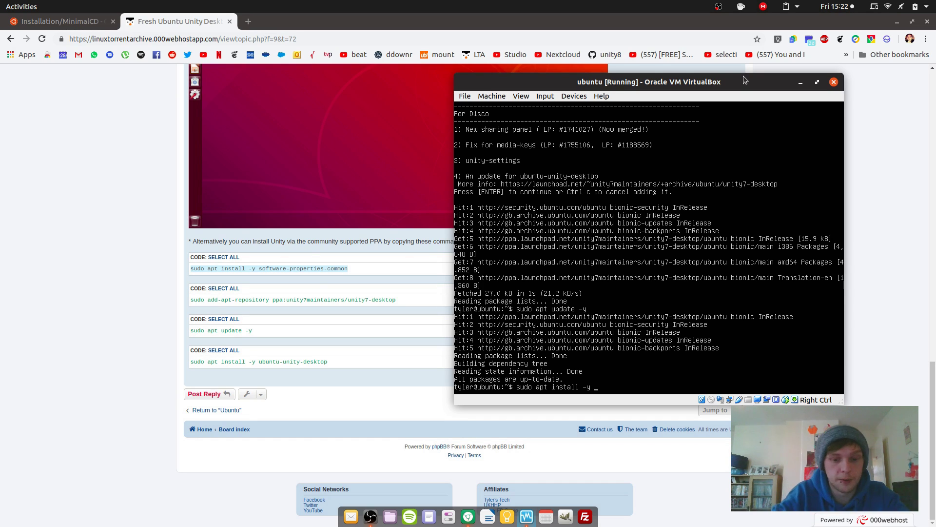
{"action": "type", "text": "ubuntu-unit"}
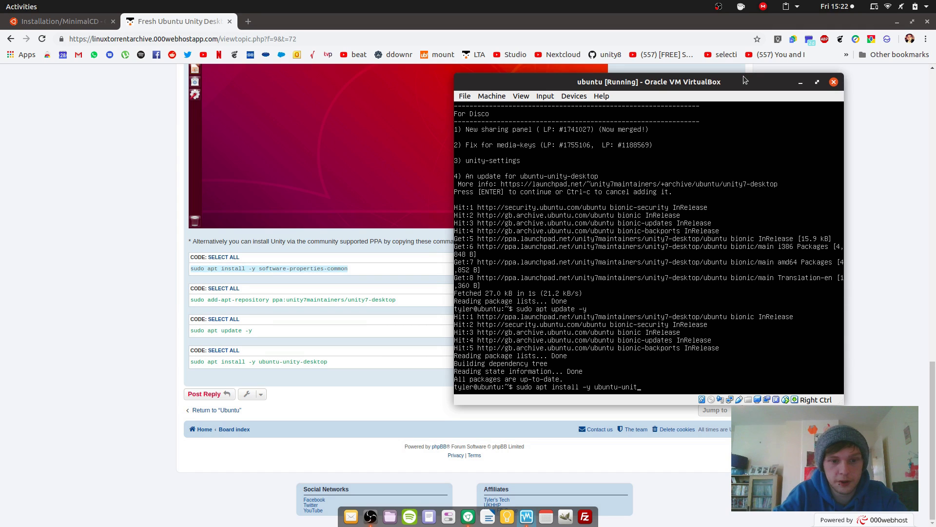
{"action": "type", "text": "y-deskto"}
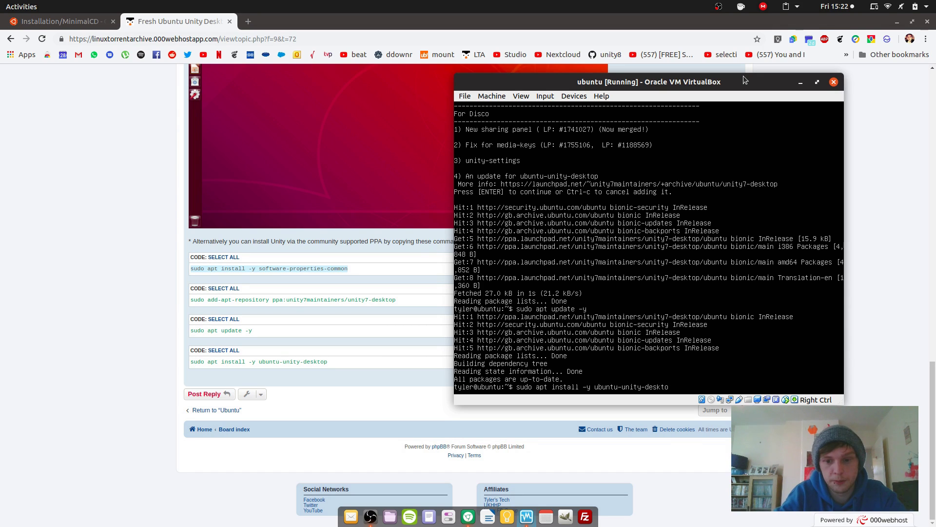
{"action": "type", "text": "p"}
{"action": "key", "text": "Return"}
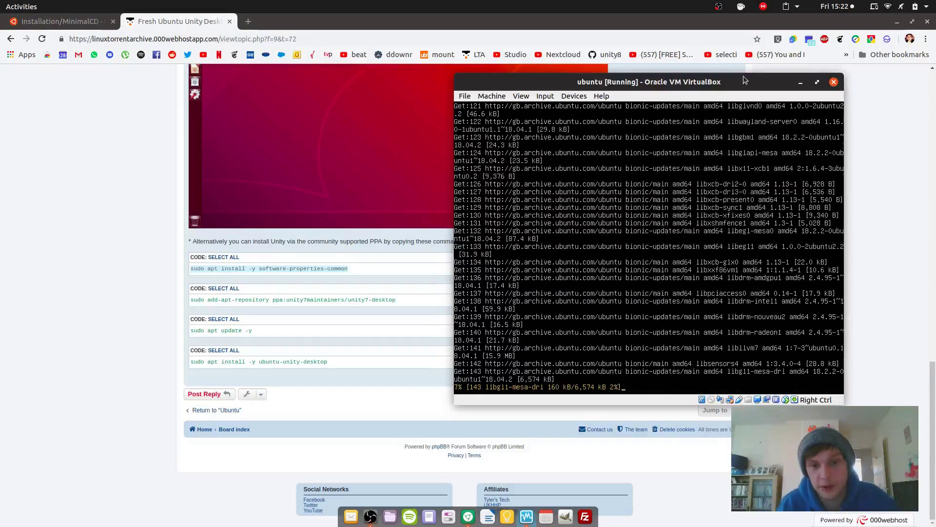
Step: Close the Chrome window showing the install guide while the Unity install finishes
{"action": "left_click", "coordinate": [926, 22]}
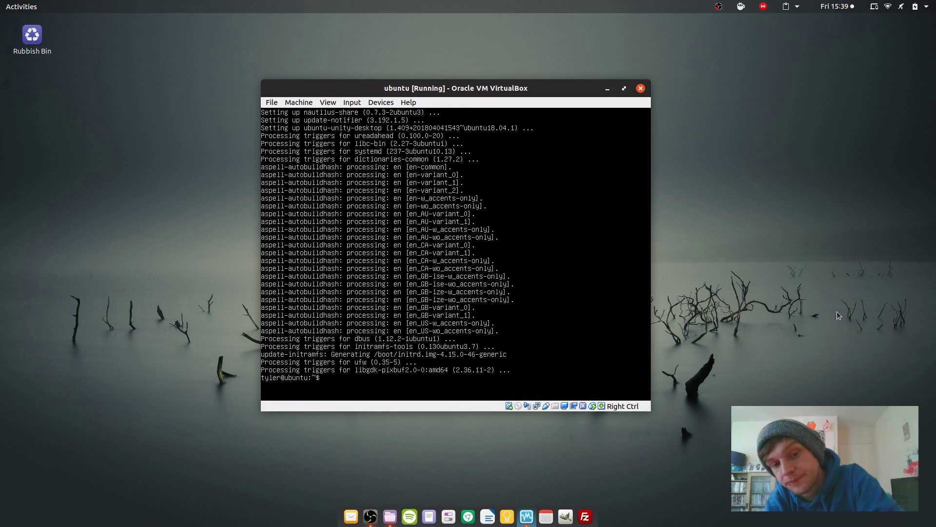
Step: Reboot the VM, switch it to full screen, and log in with the user password
{"action": "type", "text": "reb"}
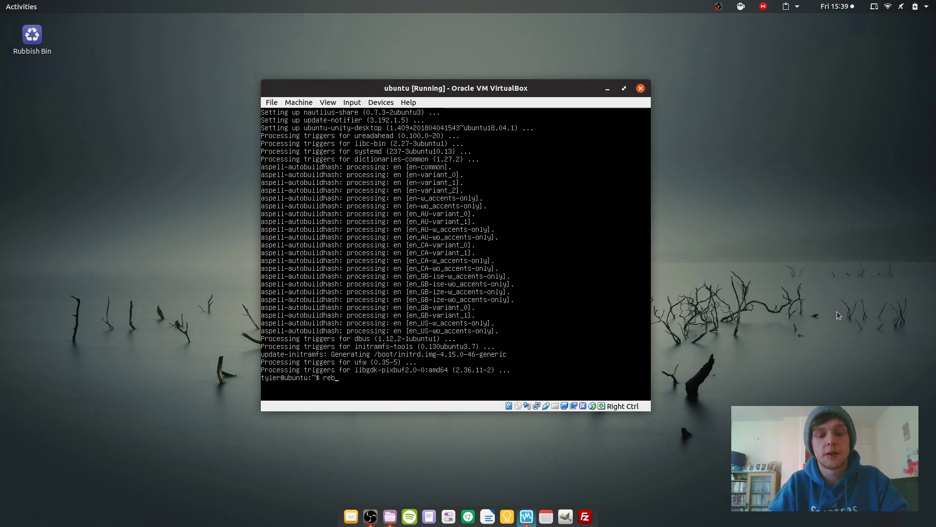
{"action": "type", "text": "oot"}
{"action": "key", "text": "Control_R+f"}
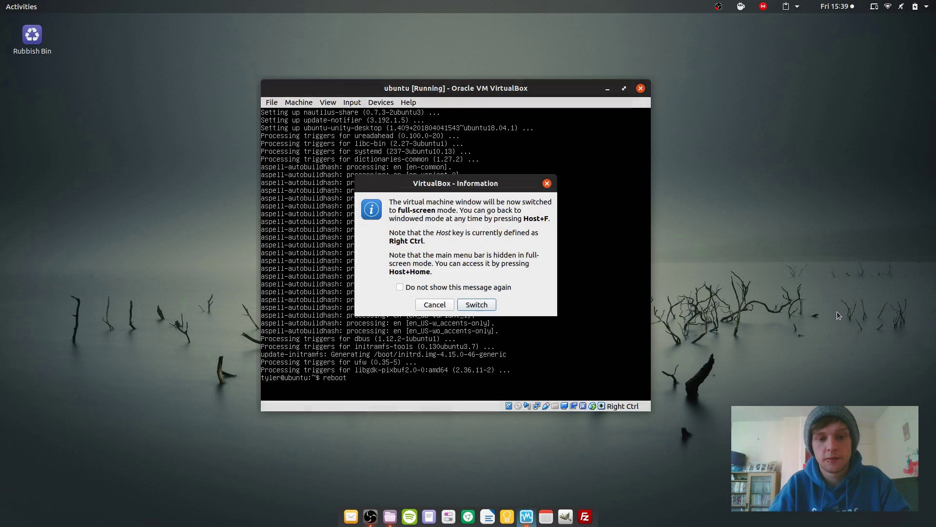
{"action": "key", "text": "Return"}
{"action": "key", "text": "Return"}
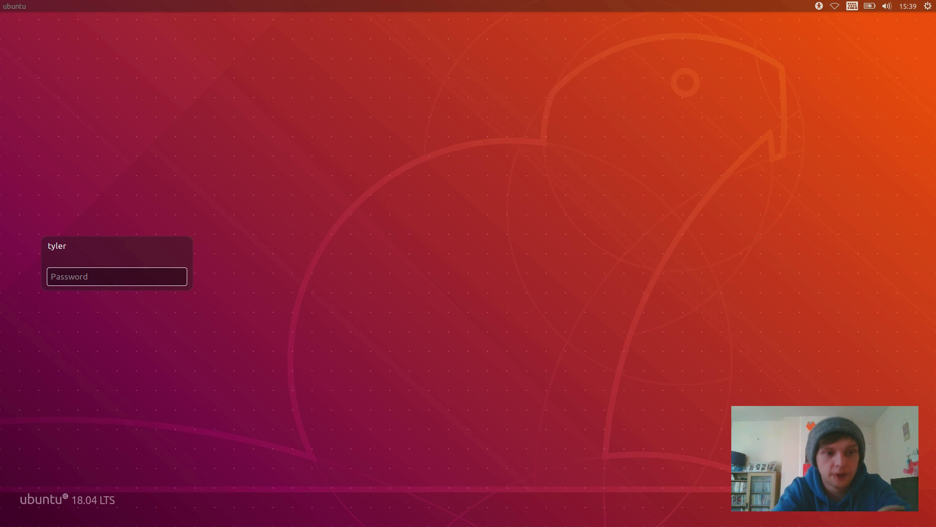
{"action": "type", "text": "********"}
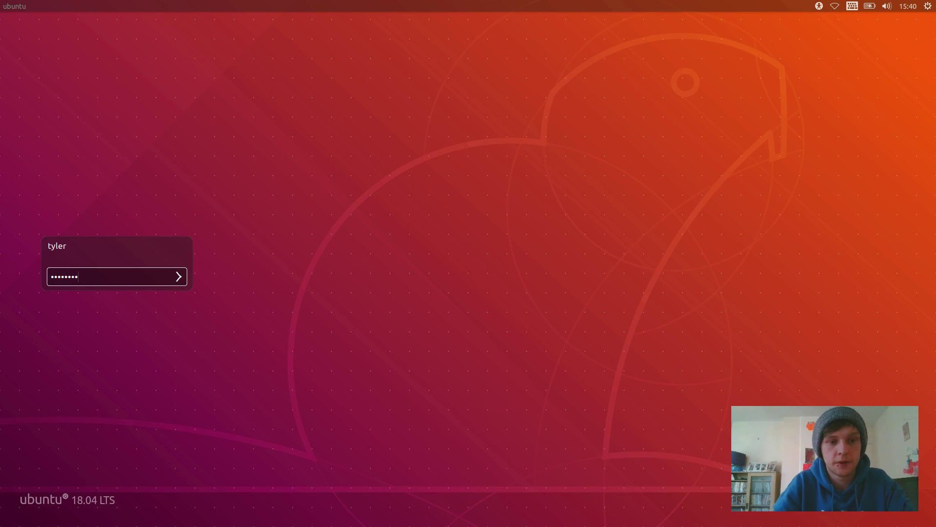
{"action": "key", "text": "Return"}
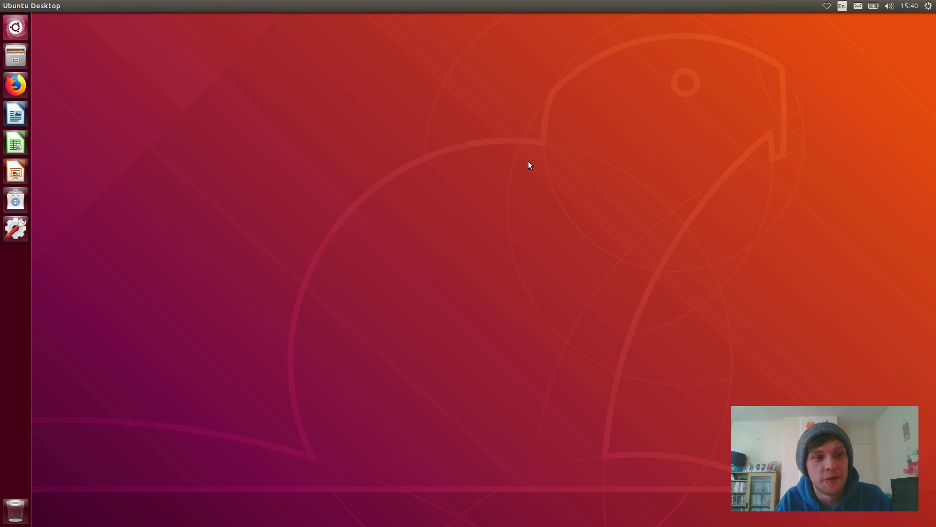
Step: View and dismiss the Unity shortcuts overview, then launch Terminal from the Dash search
{"action": "key", "text": "super"}
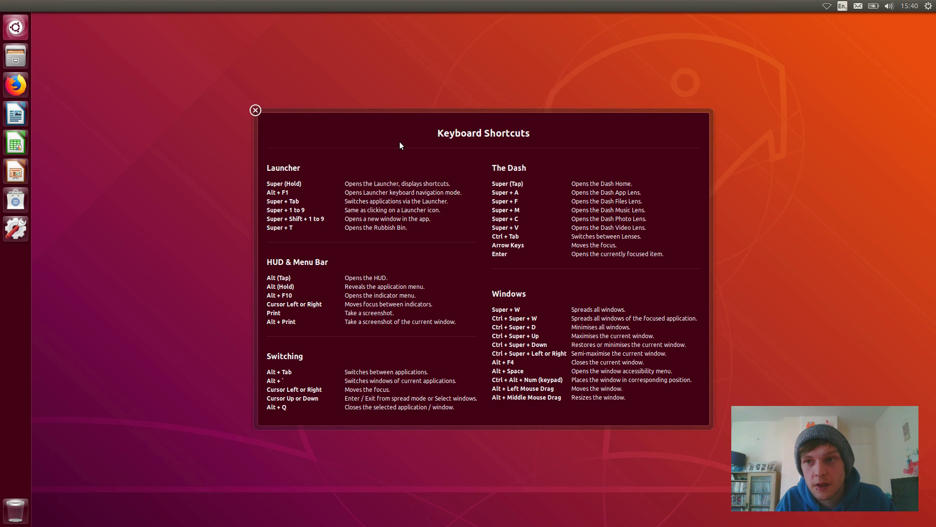
{"action": "left_click", "coordinate": [255, 111]}
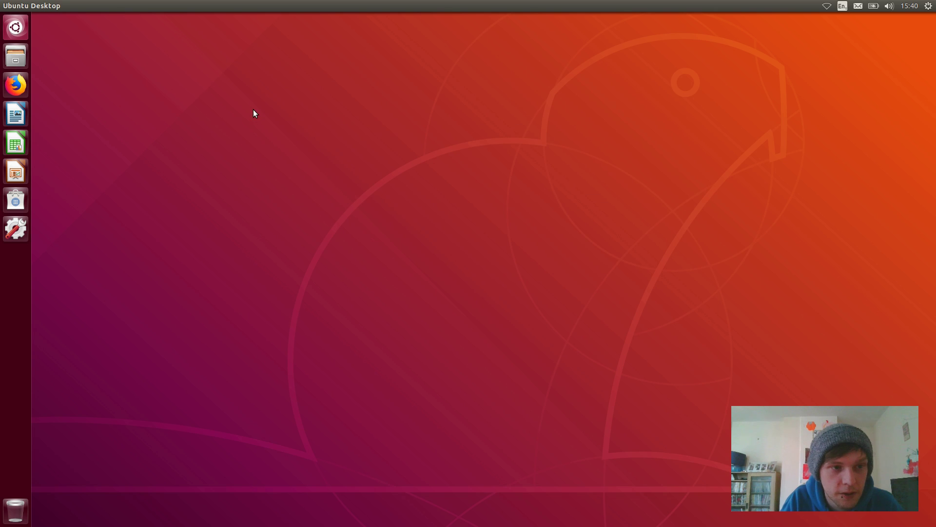
{"action": "left_click", "coordinate": [16, 27]}
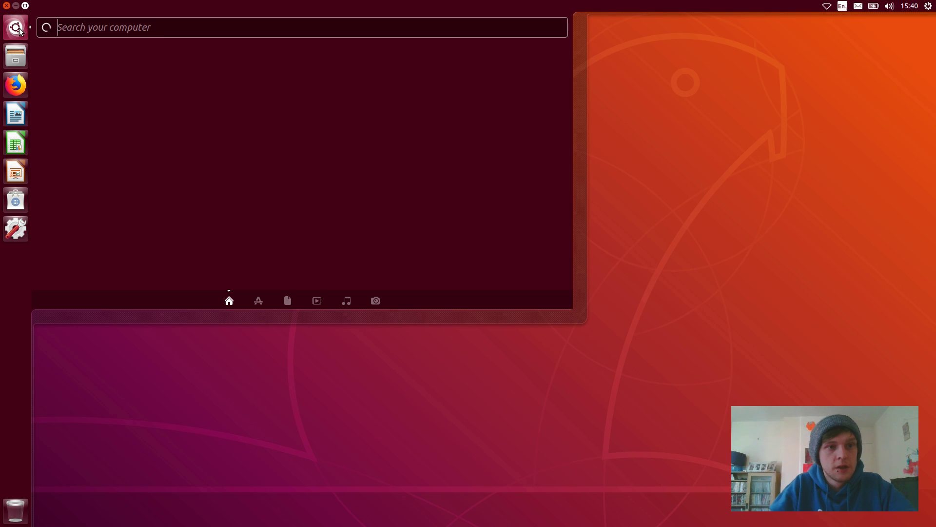
{"action": "type", "text": "termin"}
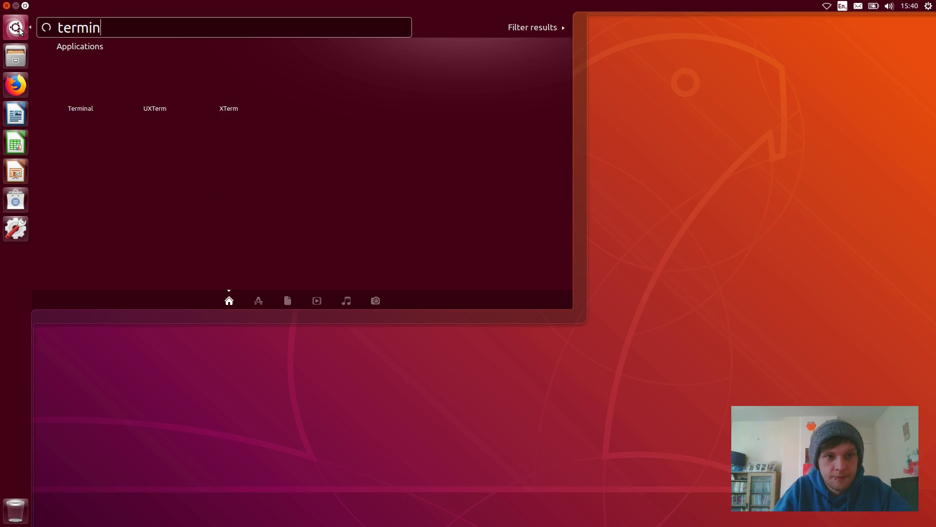
{"action": "type", "text": "al"}
{"action": "key", "text": "Return"}
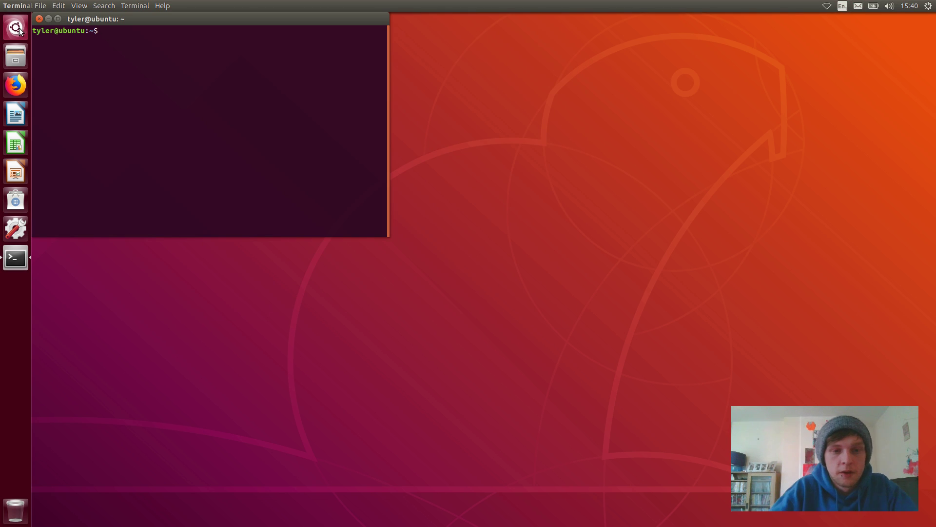
Step: Install htop with sudo apt install htop, then run sudo apt update -y ; sudo apt upgrade -y
{"action": "type", "text": "htop"}
{"action": "key", "text": "Return"}
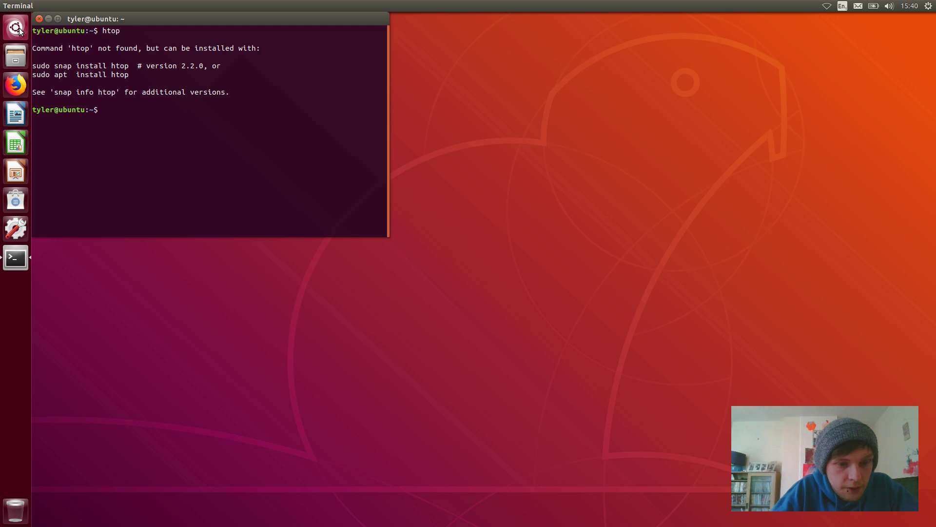
{"action": "type", "text": "sudo ap"}
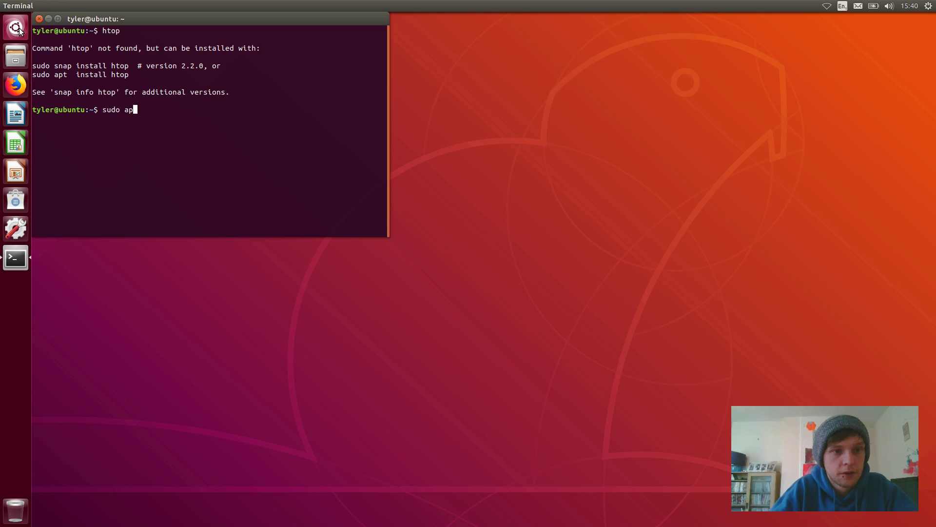
{"action": "type", "text": "t install htop"}
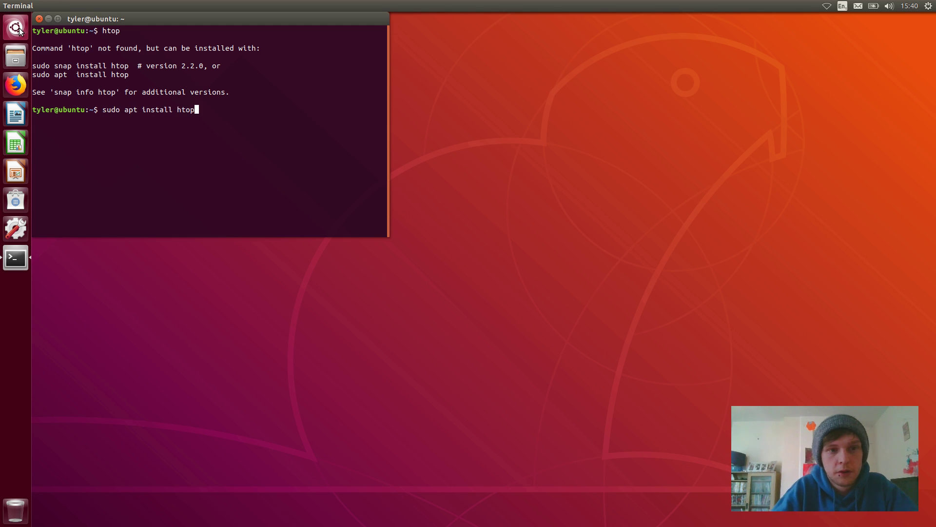
{"action": "key", "text": "Return"}
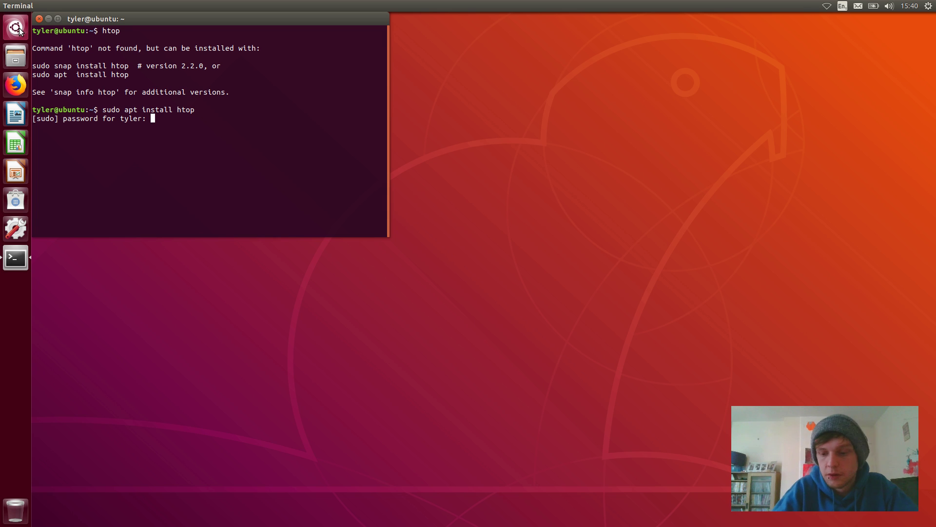
{"action": "key", "text": "Return"}
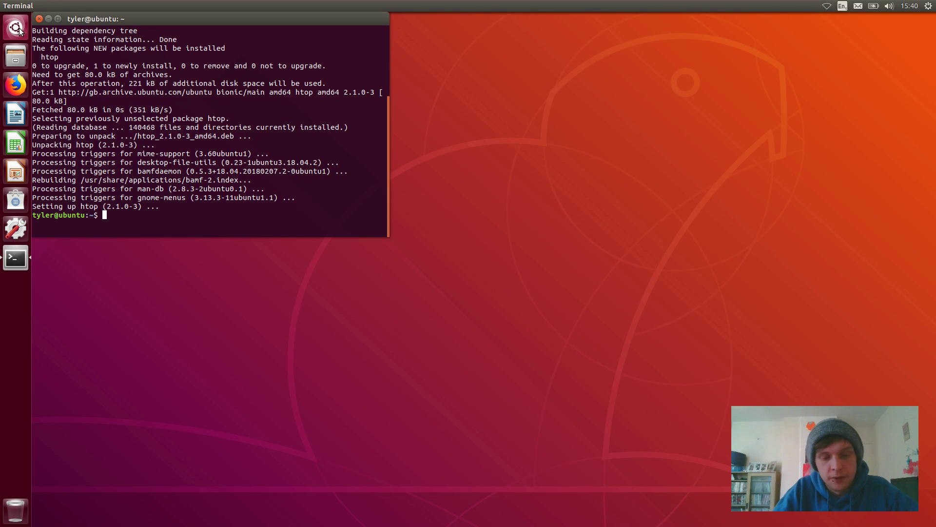
{"action": "type", "text": "sudo apt up"}
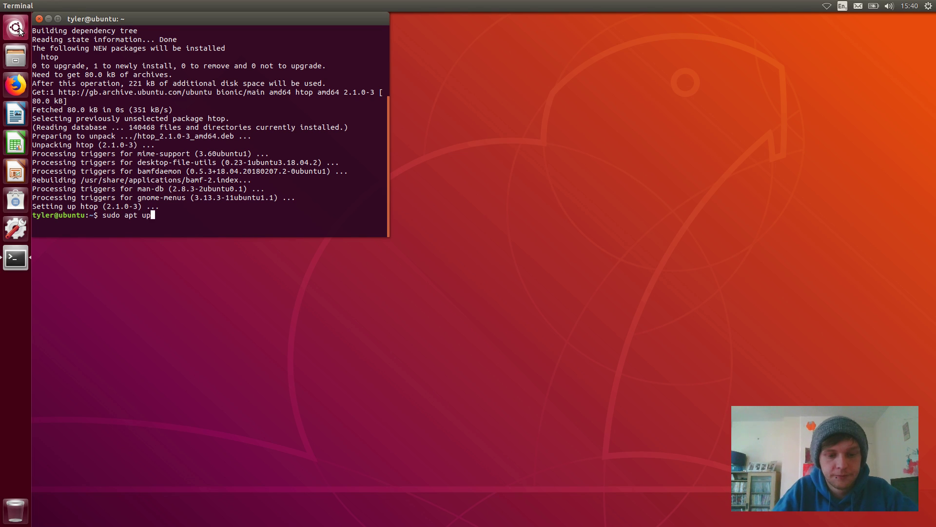
{"action": "type", "text": "date"}
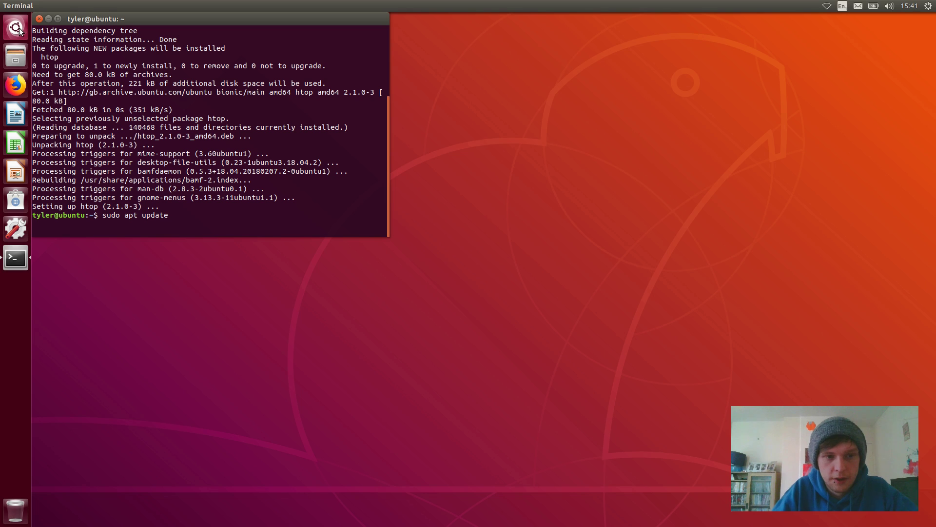
{"action": "type", "text": " -y ; sudo"}
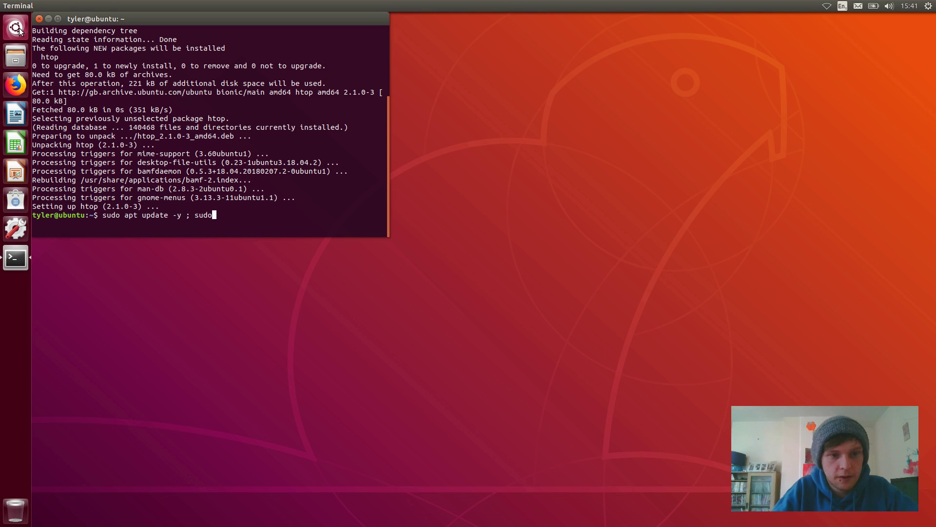
{"action": "type", "text": " apt upgr"}
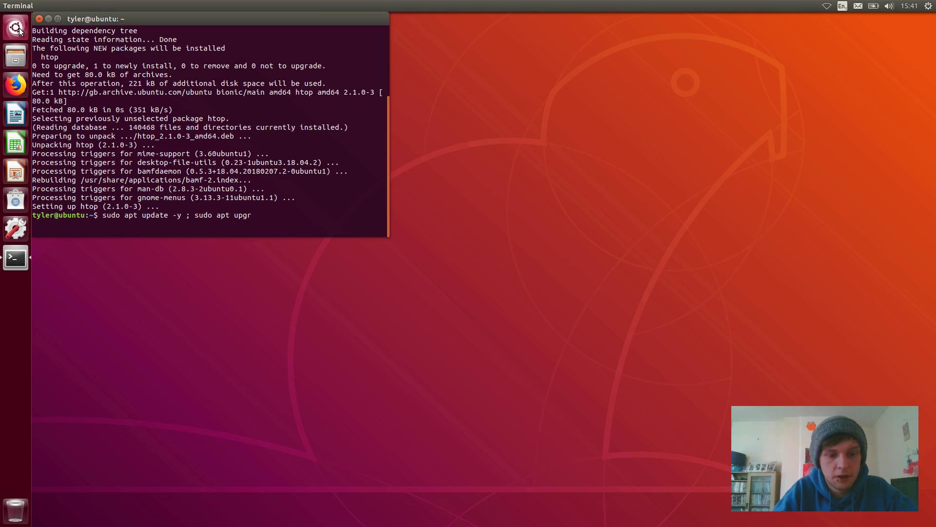
{"action": "type", "text": "ade -y"}
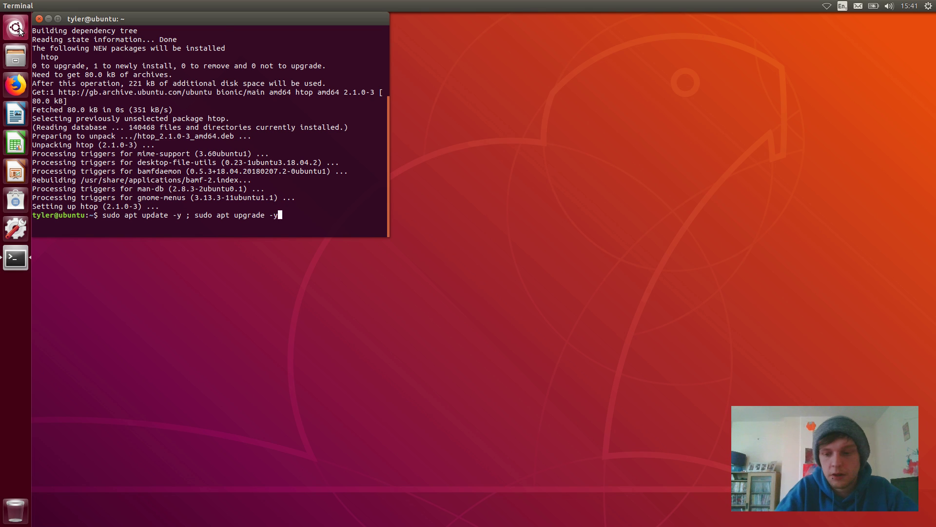
{"action": "key", "text": "Return"}
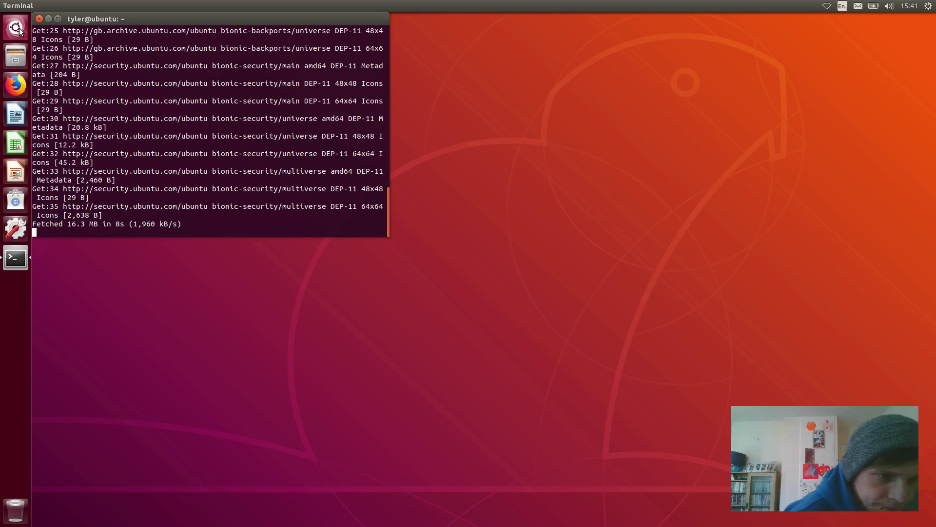
Step: Lock the session and unlock it by entering the login password
{"action": "key", "text": "ctrl+alt+l"}
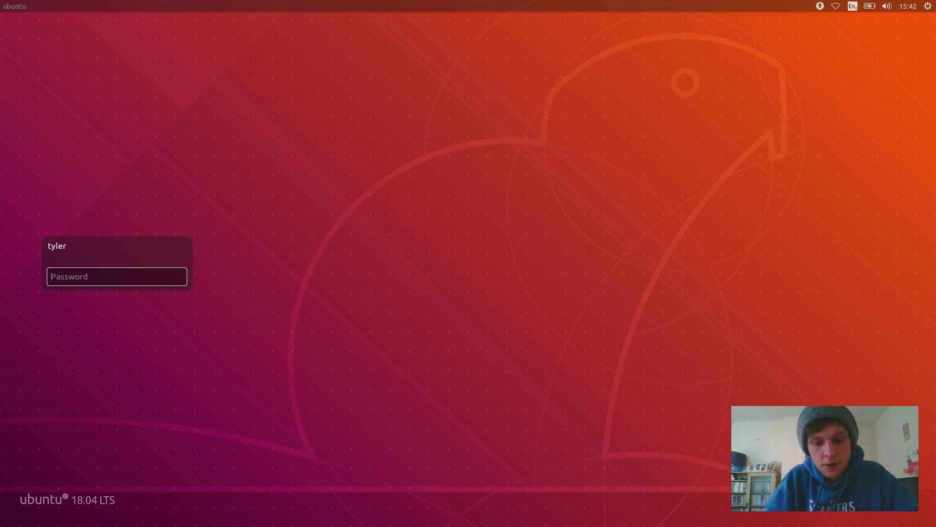
{"action": "type", "text": "*******"}
{"action": "key", "text": "Return"}
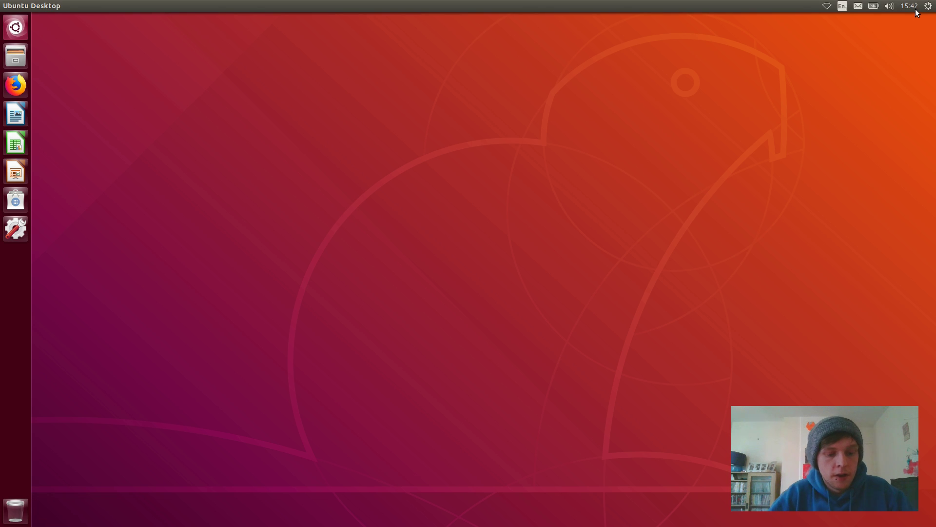
Step: Open a new terminal, run htop, shift the window slightly, and quit htop
{"action": "key", "text": "ctrl+alt+t"}
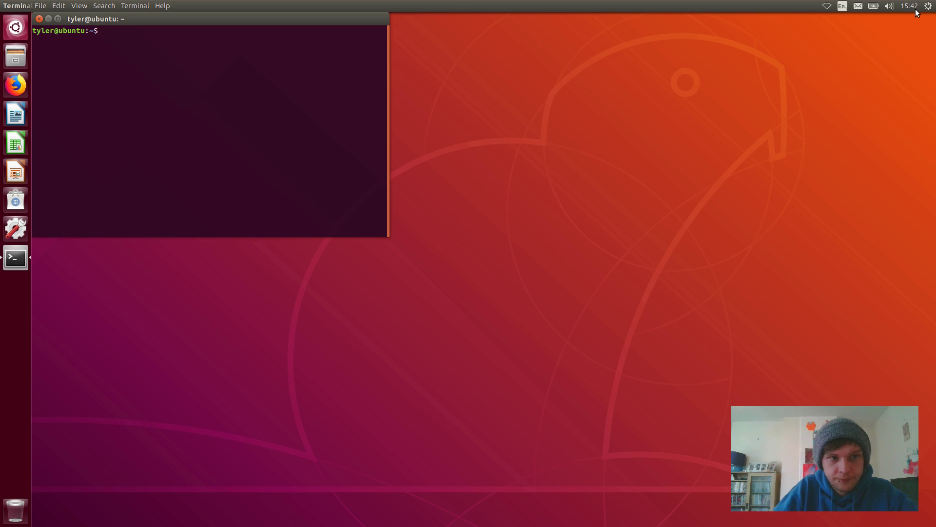
{"action": "type", "text": "htop"}
{"action": "key", "text": "Return"}
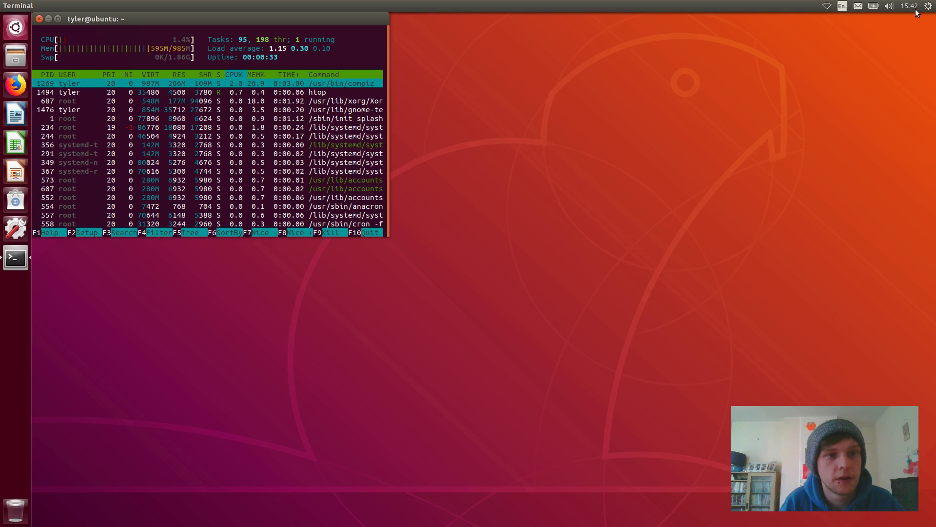
{"action": "mouse_move", "coordinate": [558, 8]}
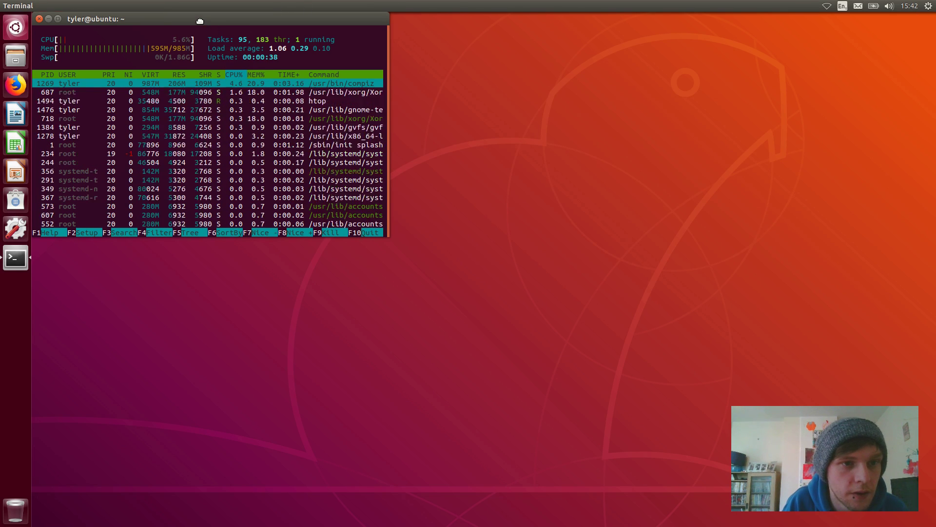
{"action": "left_click_drag", "start_coordinate": [200, 20], "coordinate": [247, 46]}
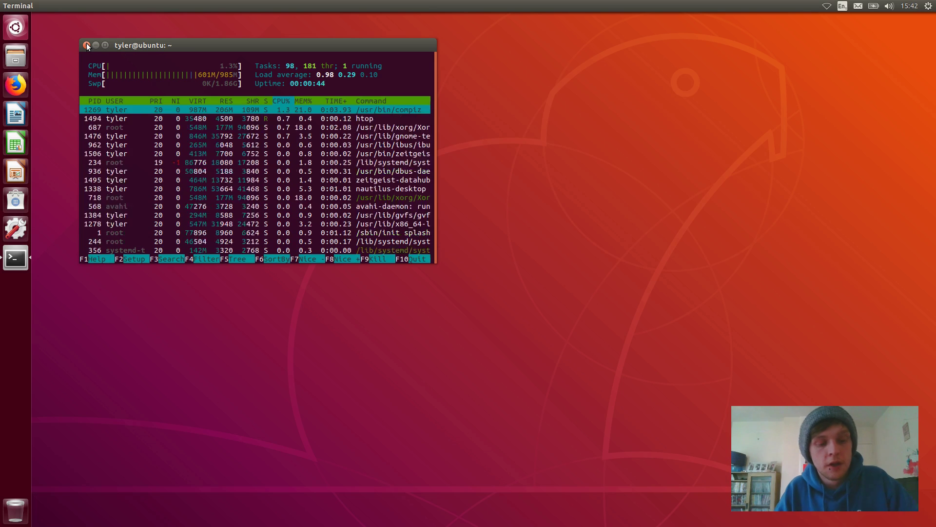
{"action": "key", "text": "q"}
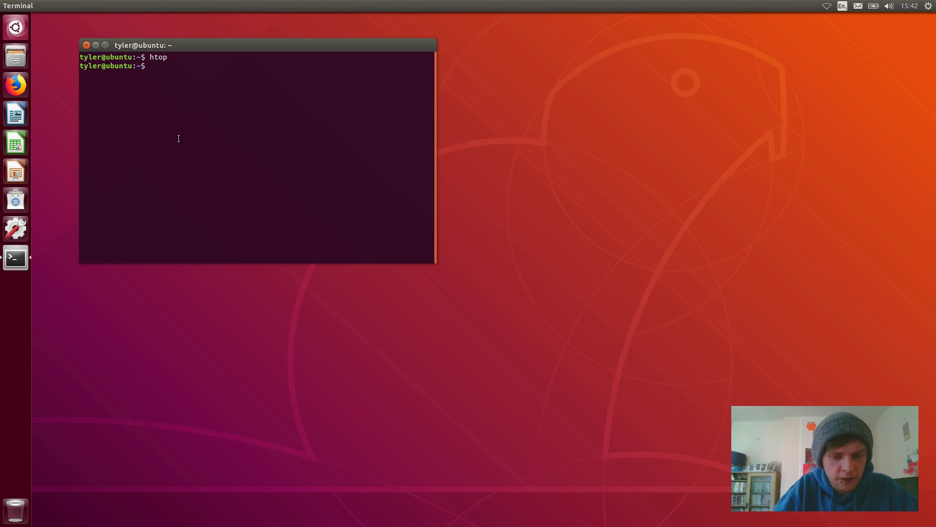
Step: Run sudo apt install -y arc-theme moka-icon-theme, authenticate with the sudo password, and move the terminal aside
{"action": "type", "text": "sudo apt insta"}
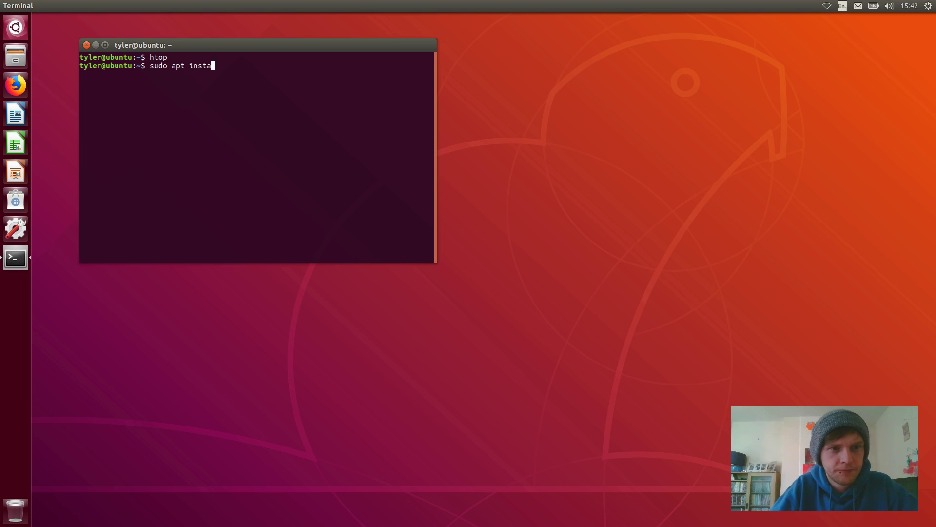
{"action": "type", "text": "ll -y arc-"}
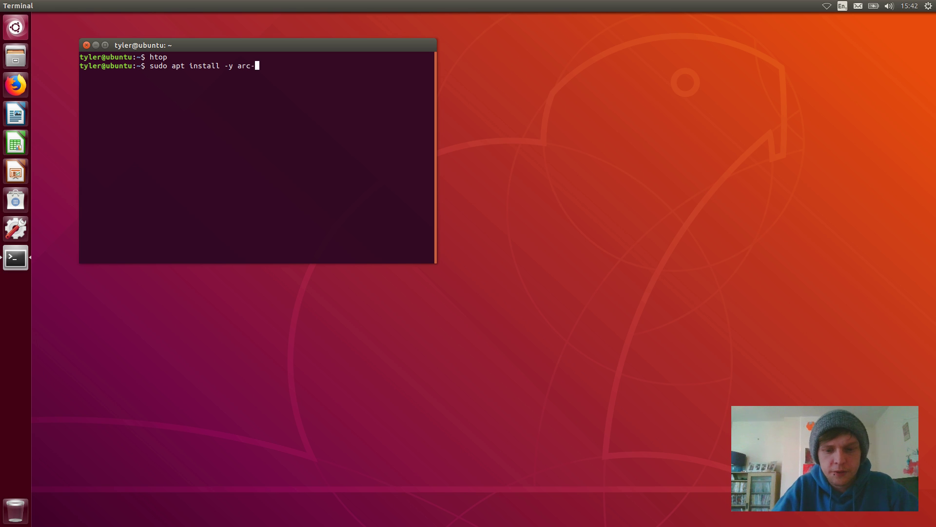
{"action": "type", "text": "theme moka"}
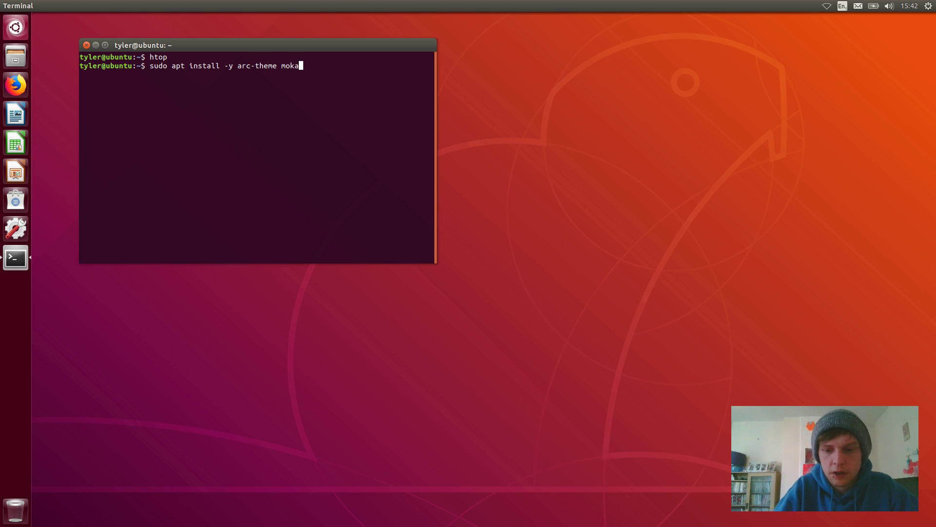
{"action": "type", "text": "-icon-t"}
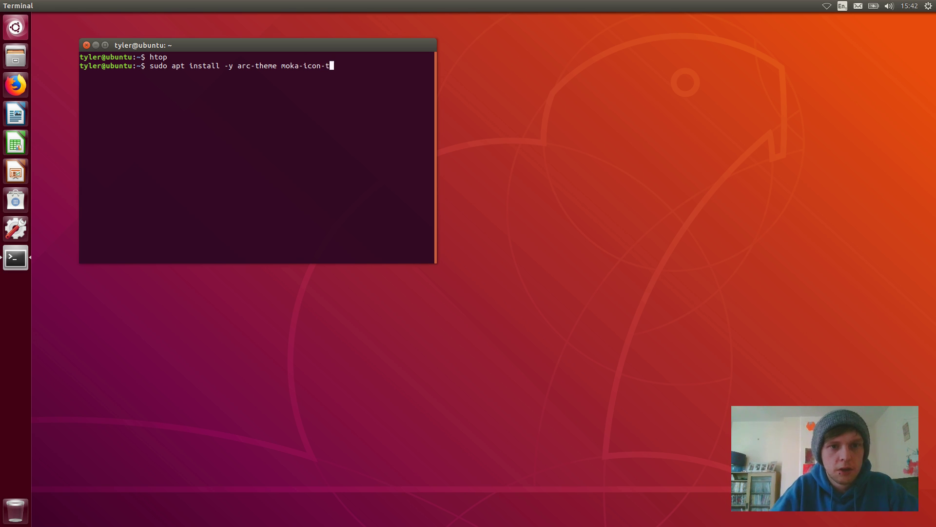
{"action": "type", "text": "heme"}
{"action": "key", "text": "Return"}
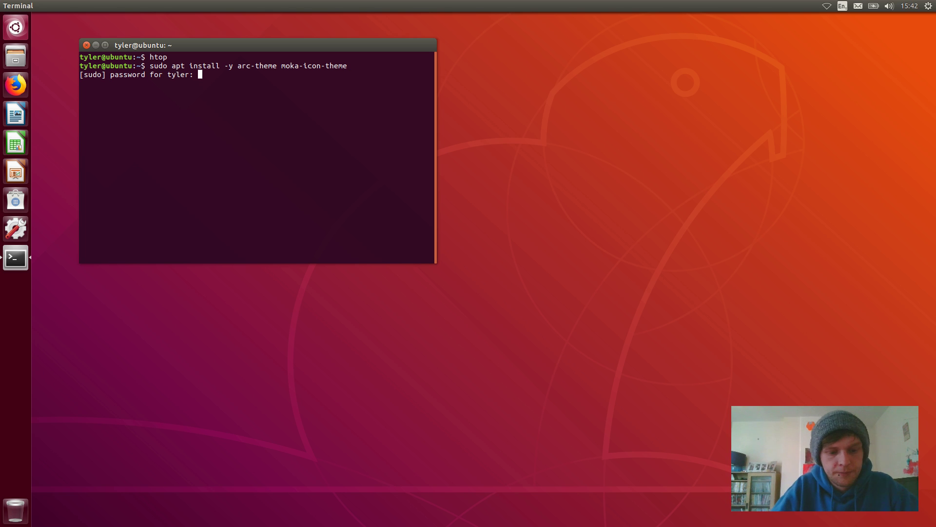
{"action": "key", "text": "Return"}
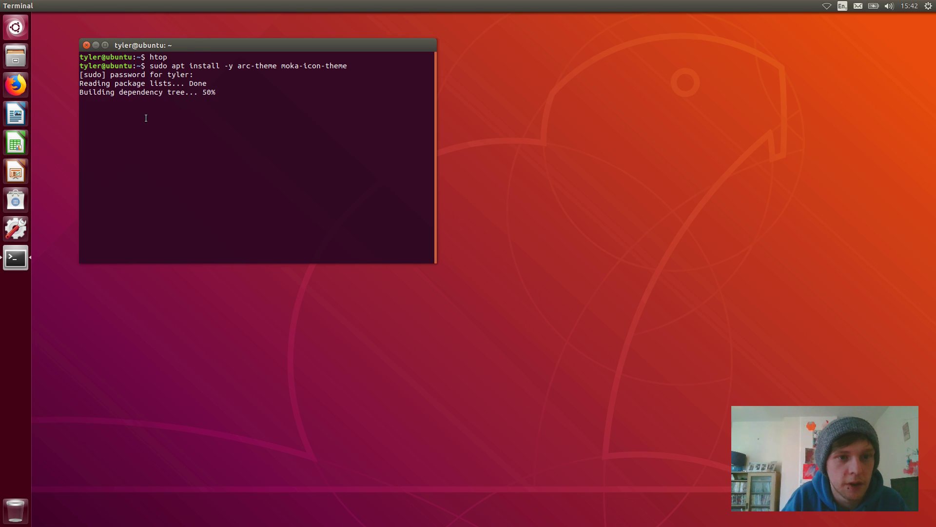
{"action": "left_click_drag", "start_coordinate": [192, 45], "coordinate": [520, 86]}
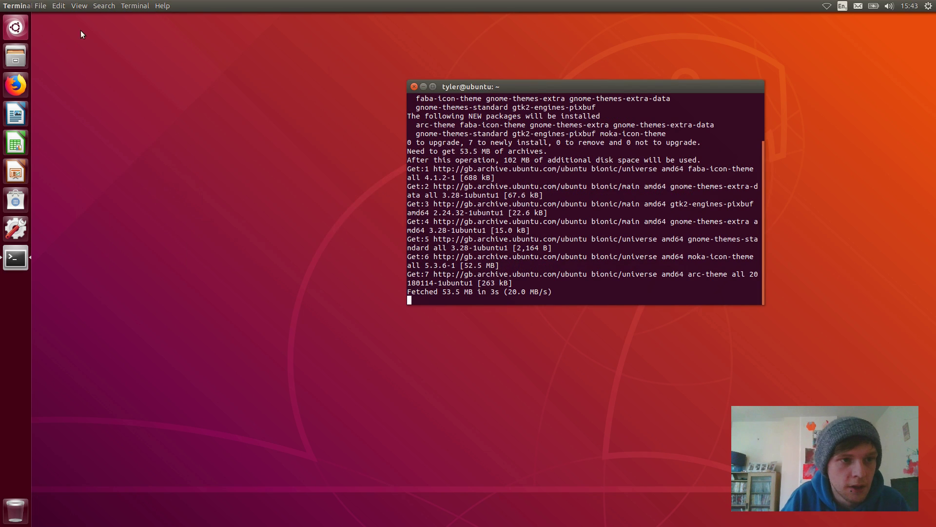
Step: Launch System Settings from the Dash, bring its window to the front, and summon the HUD over it
{"action": "left_click", "coordinate": [154, 88]}
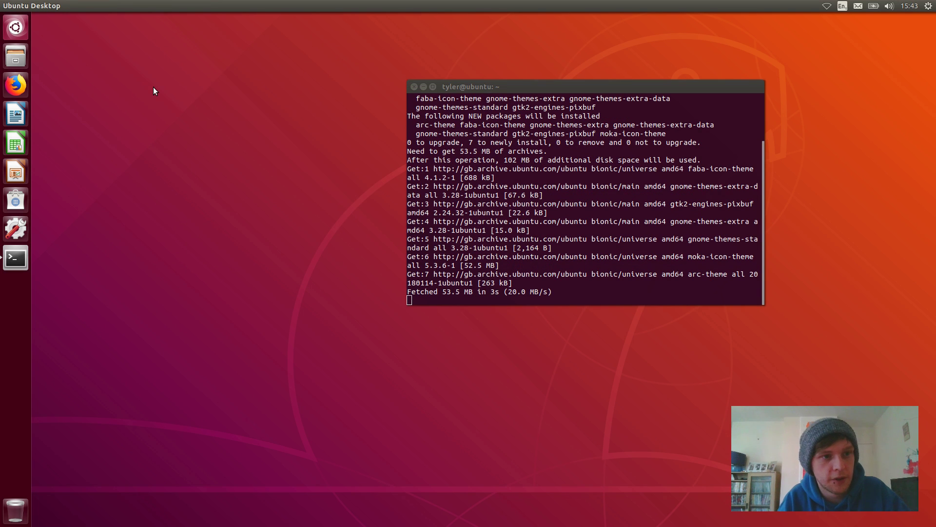
{"action": "key", "text": "super"}
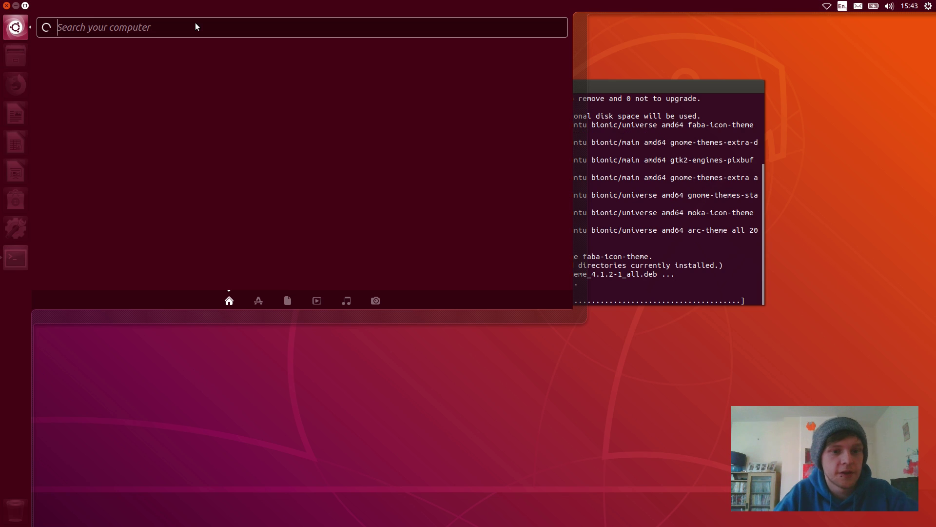
{"action": "left_click", "coordinate": [262, 297]}
{"action": "left_click", "coordinate": [225, 391]}
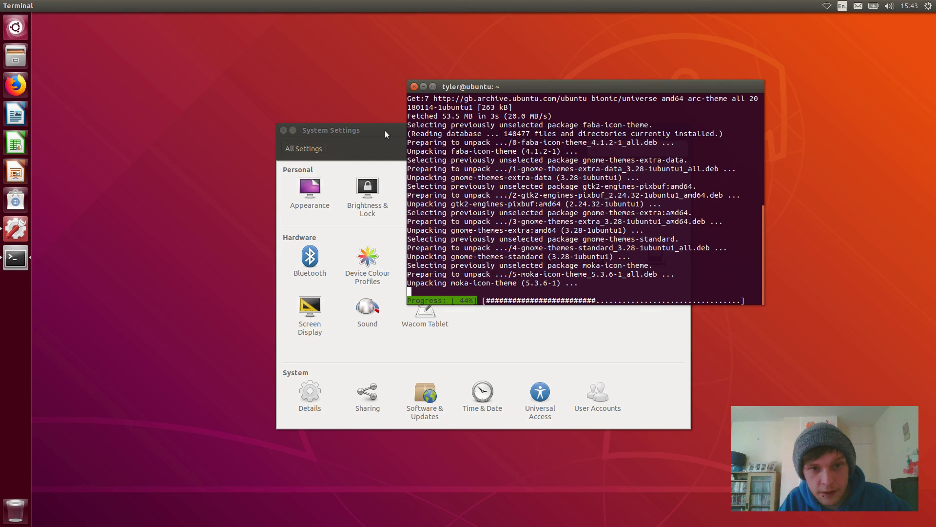
{"action": "left_click", "coordinate": [385, 130]}
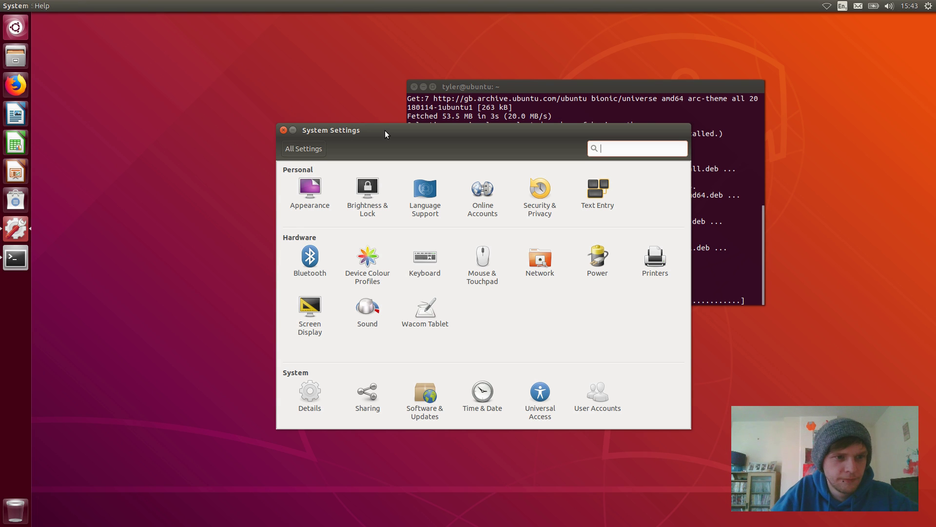
{"action": "key", "text": "alt"}
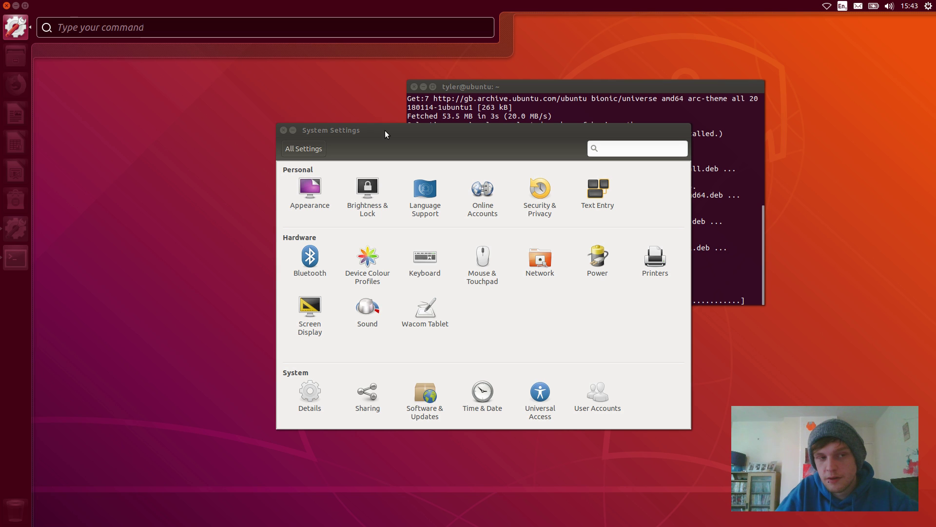
Step: Search the HUD for 'mouse' over System Settings, then dismiss the HUD
{"action": "type", "text": "mo"}
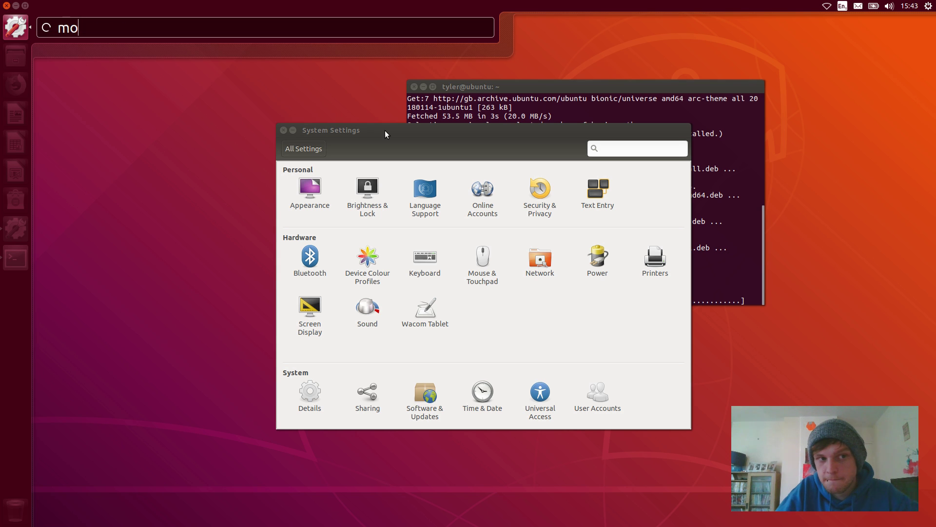
{"action": "type", "text": "us"}
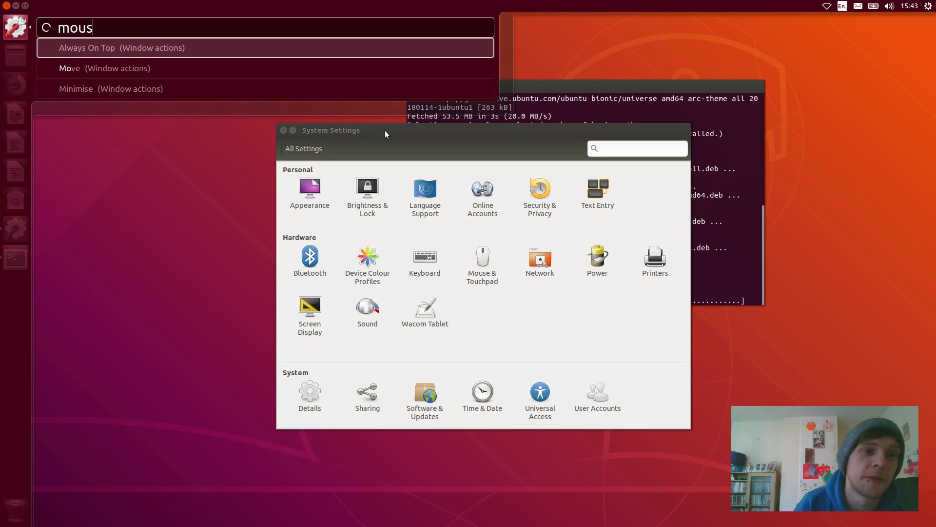
{"action": "type", "text": "e"}
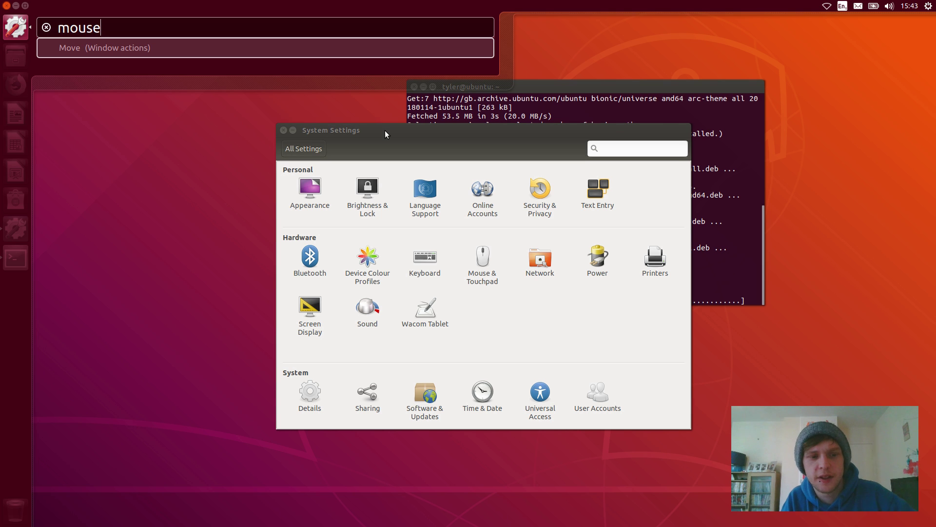
{"action": "key", "text": "Escape"}
{"action": "key", "text": "Escape"}
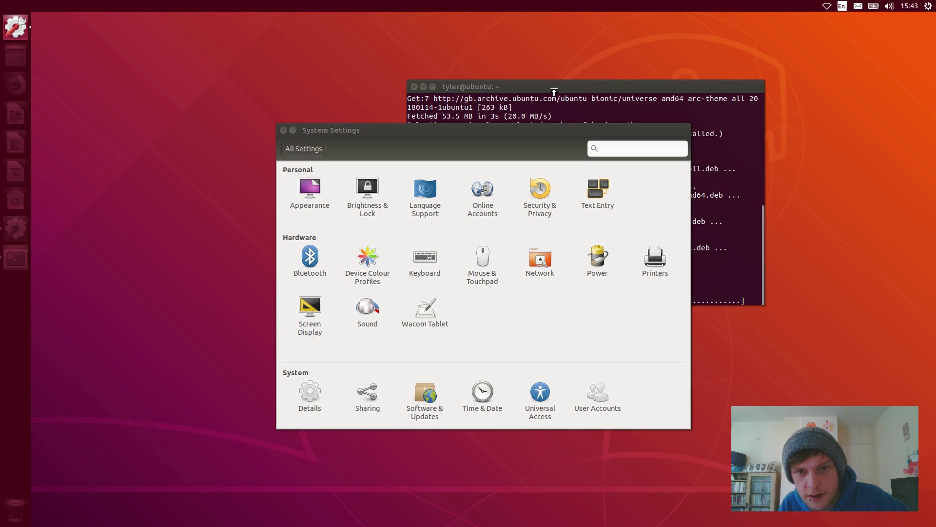
{"action": "key", "text": "Escape"}
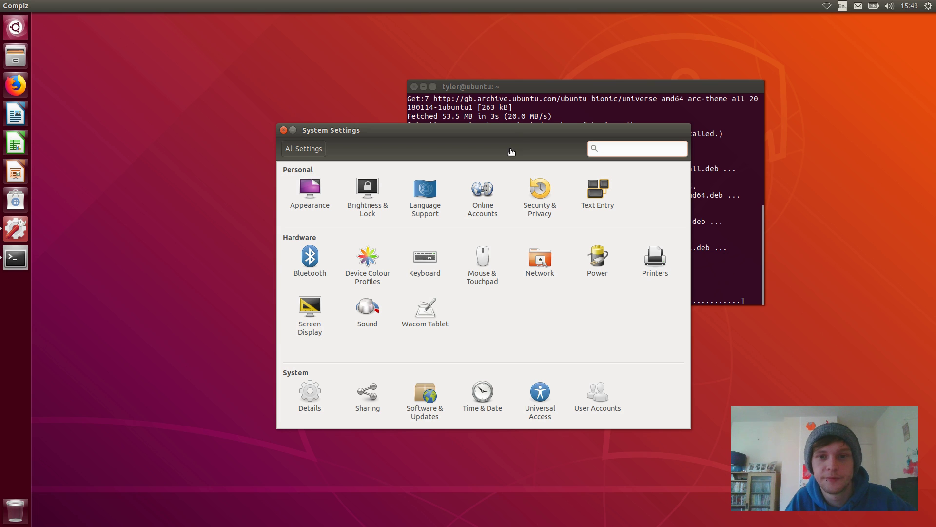
Step: Switch between the installing terminal and System Settings, ending with the terminal in front
{"action": "left_click", "coordinate": [497, 133]}
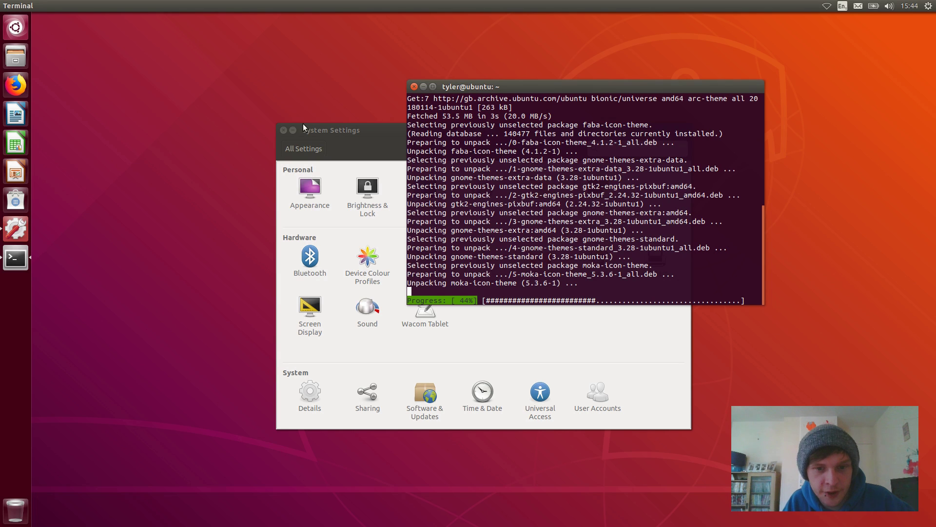
{"action": "key", "text": "alt+Tab"}
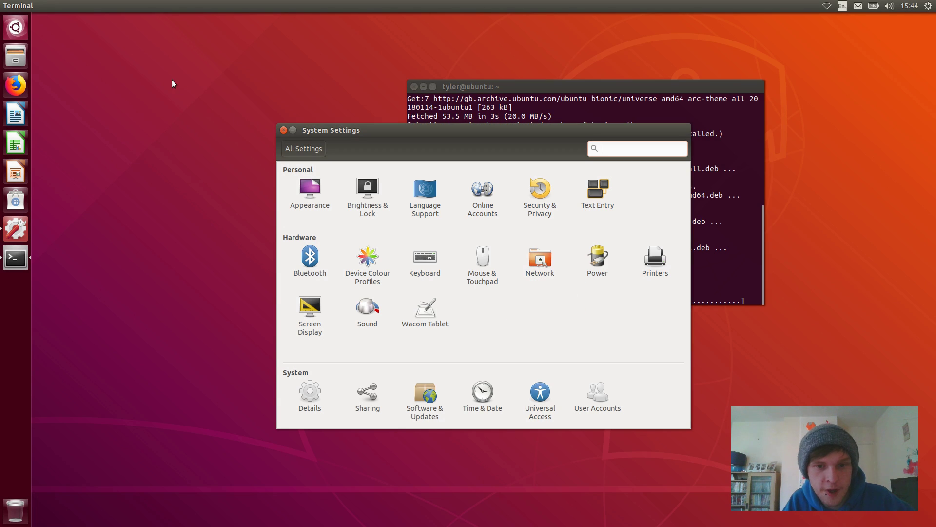
{"action": "left_click", "coordinate": [483, 90]}
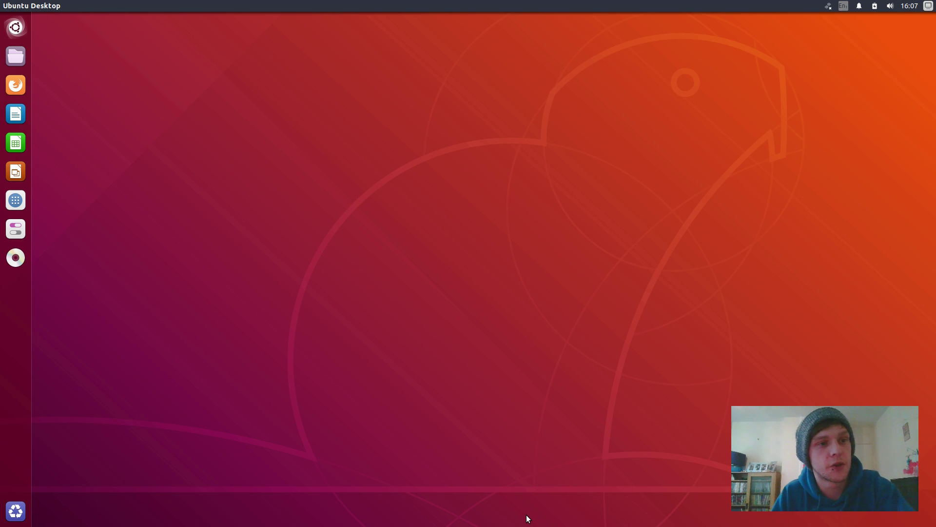
Step: Launch OpenShot Video Editor from the Dash, opening an empty Untitled Project
{"action": "left_click", "coordinate": [18, 27]}
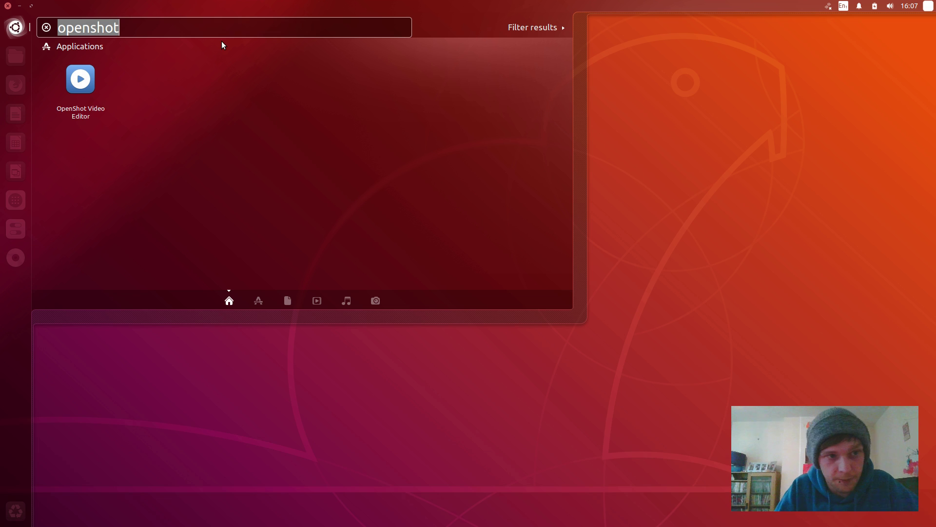
{"action": "left_click", "coordinate": [77, 87]}
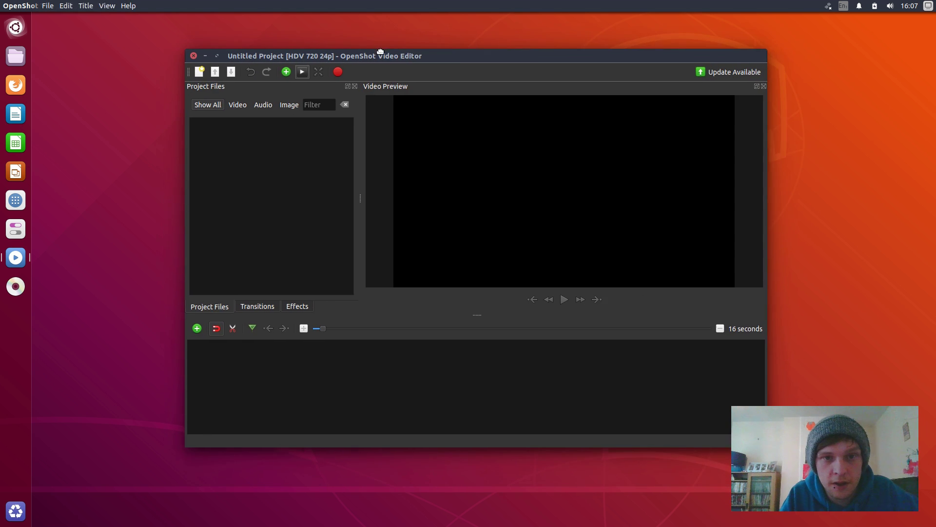
Step: Open OpenShot's Titles template chooser through a HUD 'title' search, then cancel it
{"action": "key", "text": "alt"}
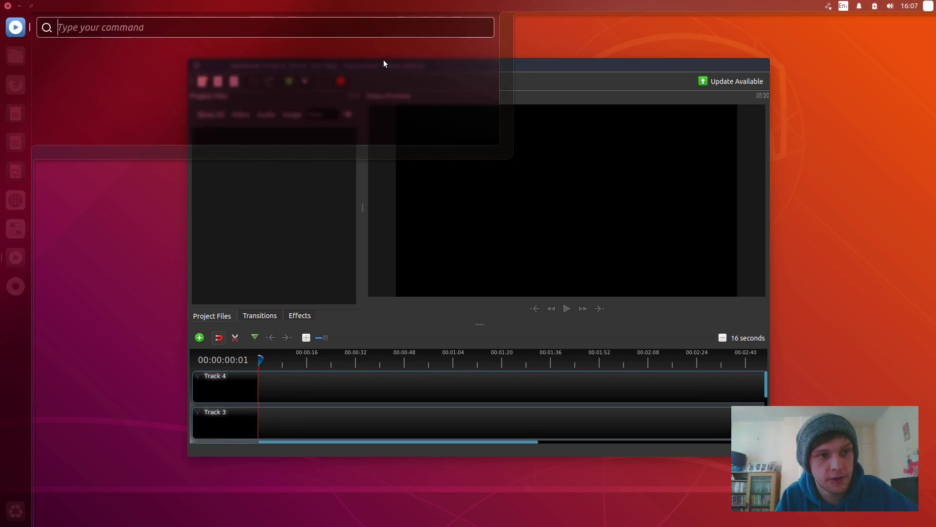
{"action": "type", "text": "title"}
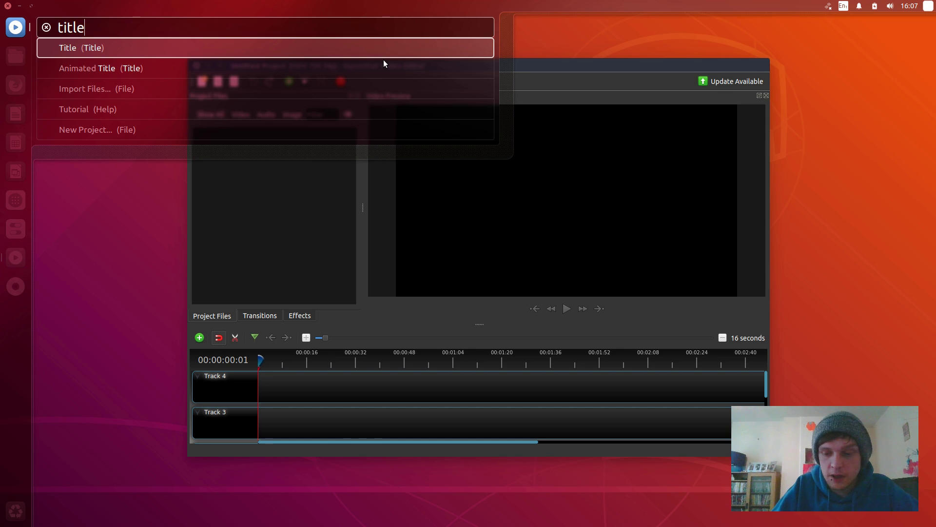
{"action": "key", "text": "Return"}
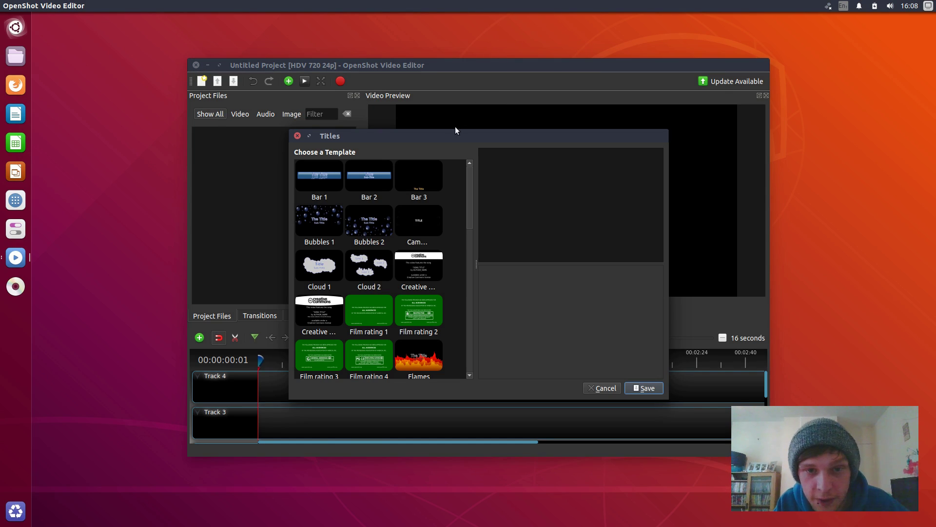
{"action": "left_click_drag", "start_coordinate": [449, 137], "coordinate": [387, 97]}
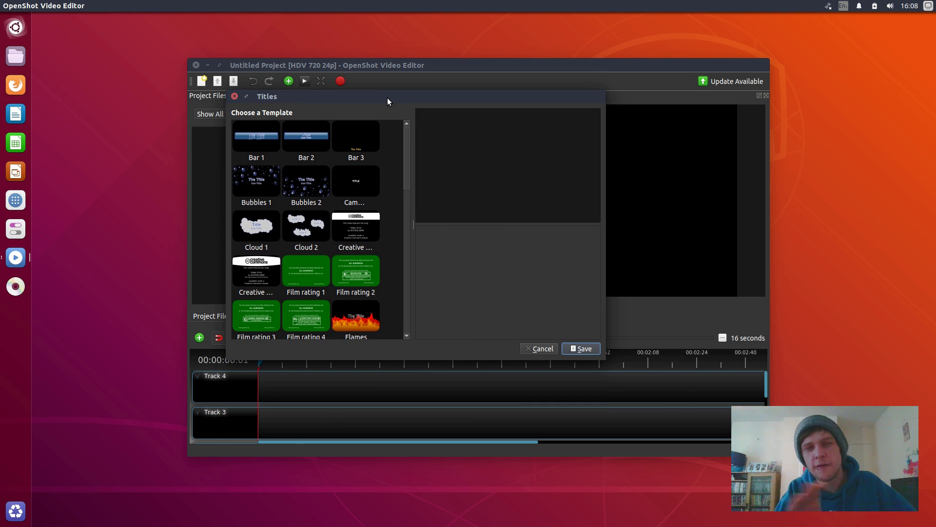
{"action": "left_click", "coordinate": [541, 348]}
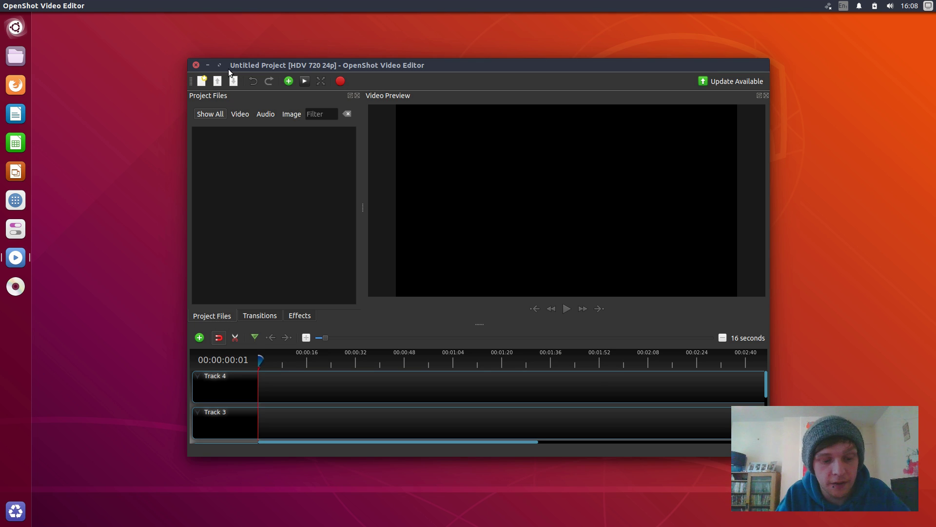
Step: Launch Kdenlive from a Dash search for 'kden'
{"action": "key", "text": "super"}
{"action": "type", "text": "kden"}
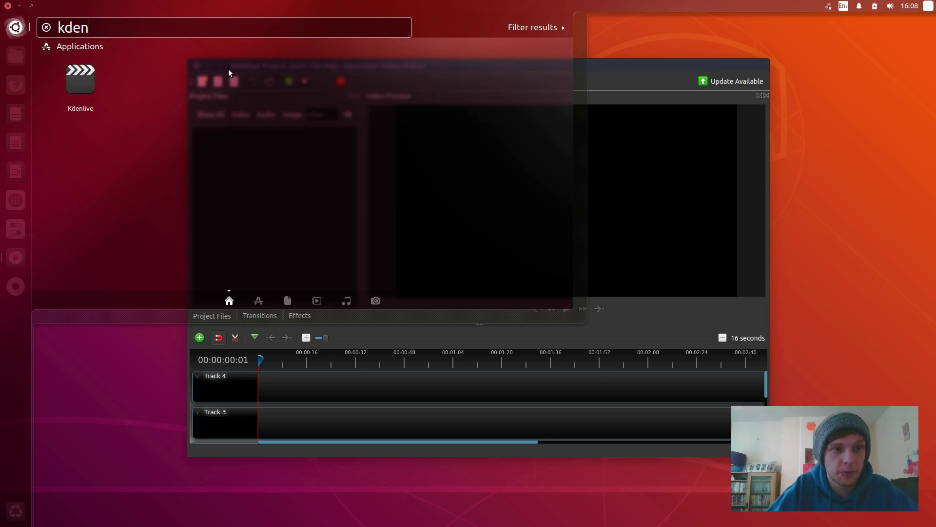
{"action": "key", "text": "Return"}
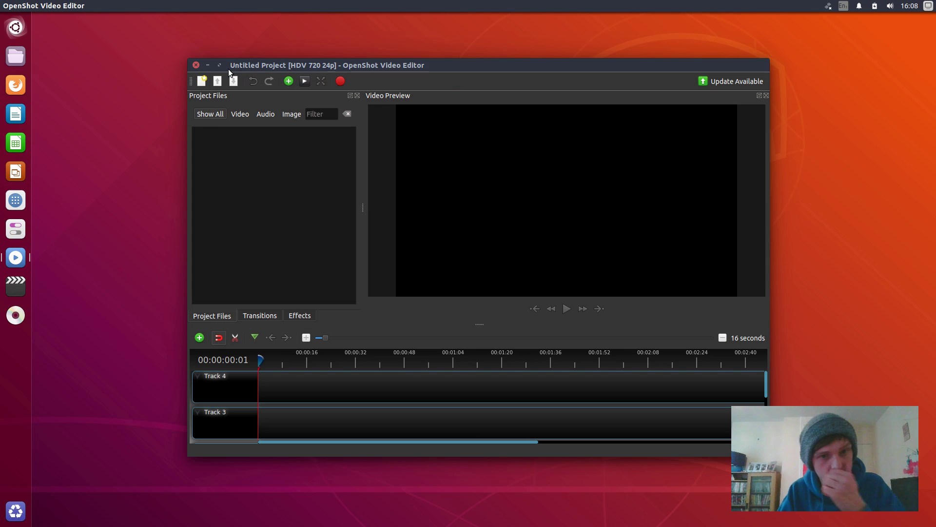
Step: Close OpenShot, open System Settings through a Dash 'settings' search, then close it again
{"action": "left_click", "coordinate": [196, 65]}
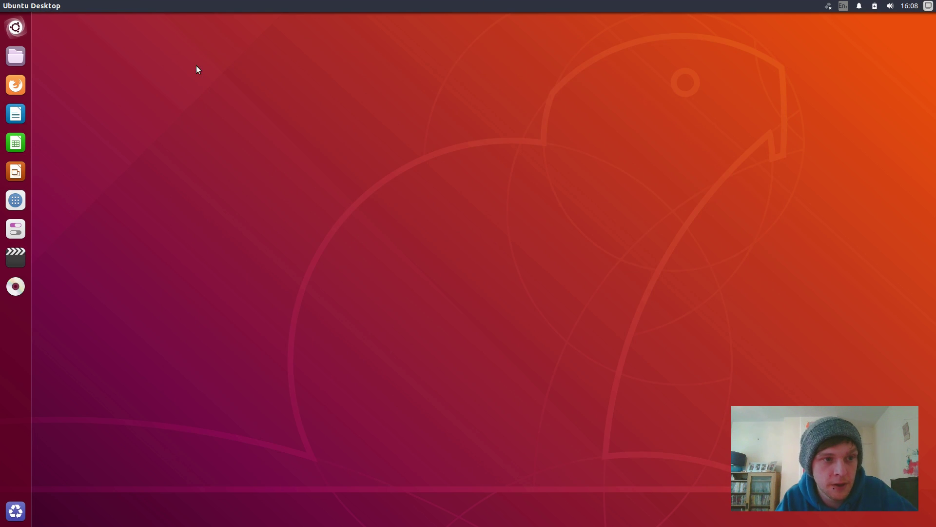
{"action": "left_click", "coordinate": [15, 28]}
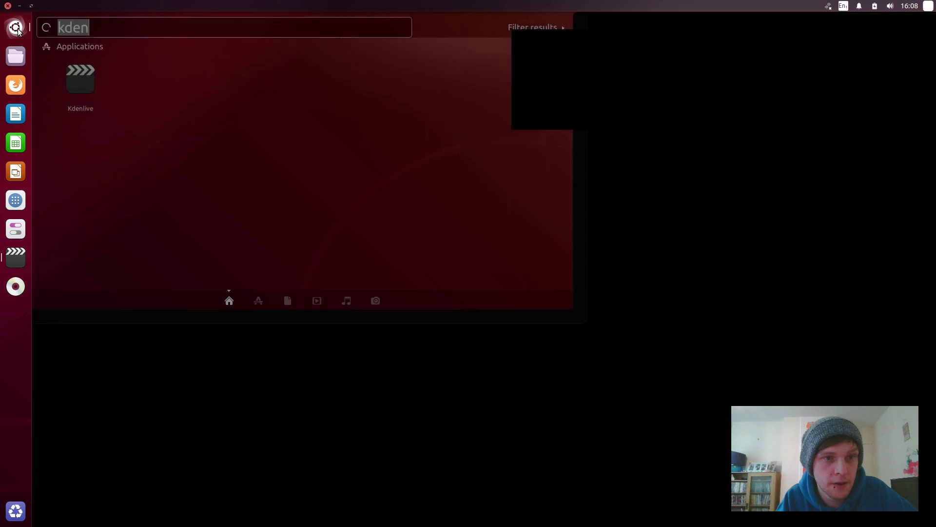
{"action": "type", "text": "settings"}
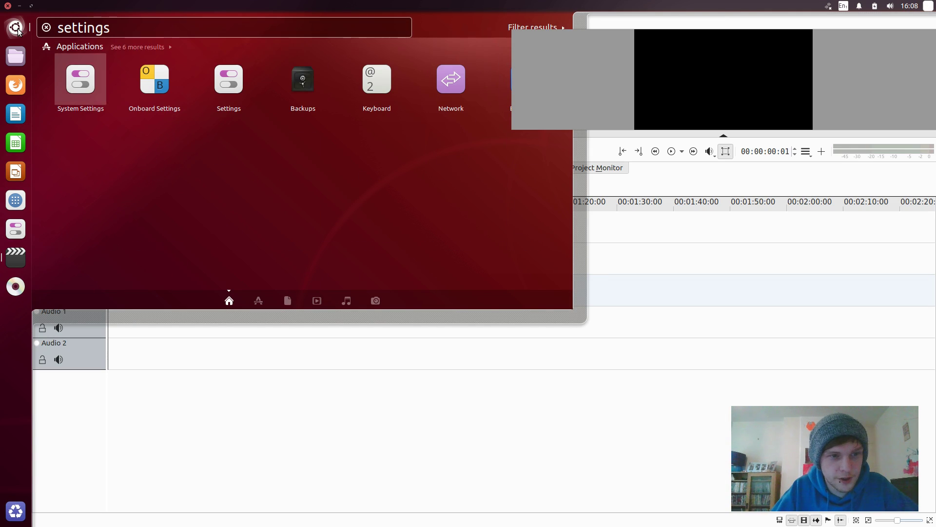
{"action": "left_click", "coordinate": [15, 27]}
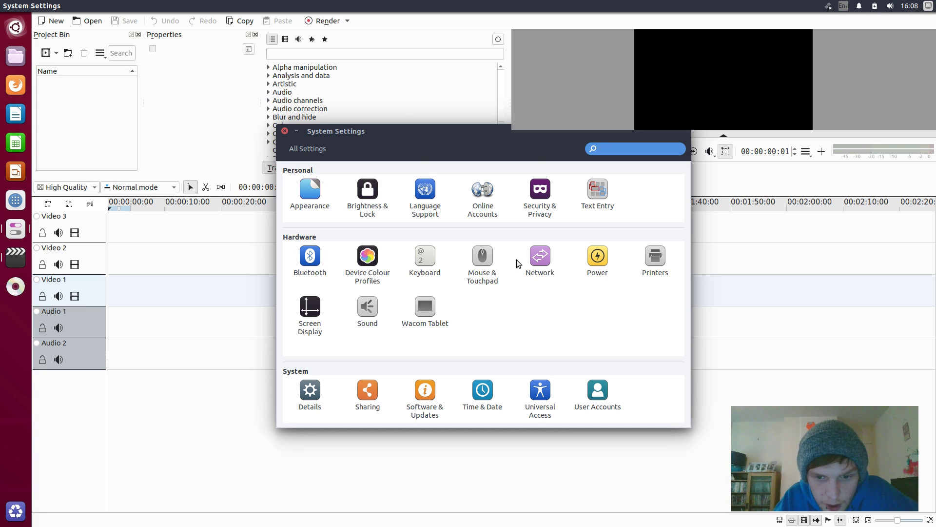
{"action": "left_click_drag", "start_coordinate": [459, 127], "coordinate": [464, 149]}
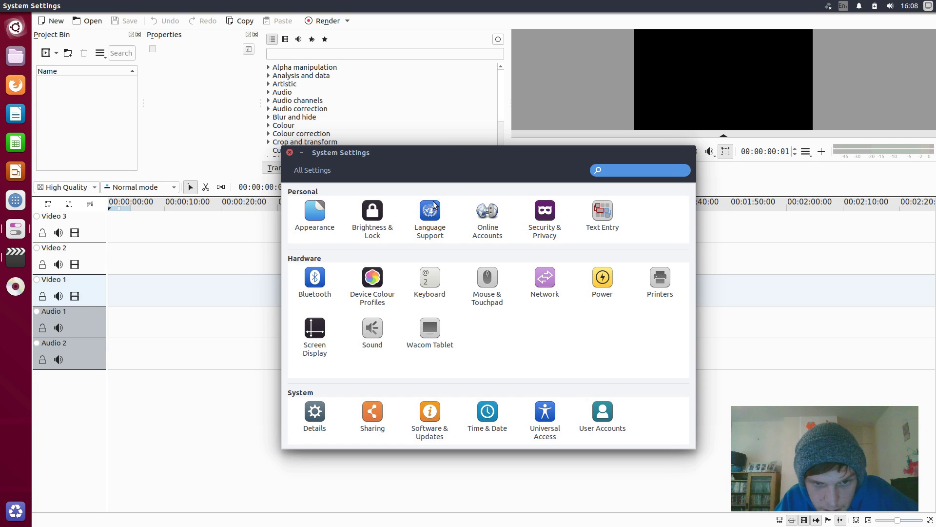
{"action": "left_click", "coordinate": [290, 152]}
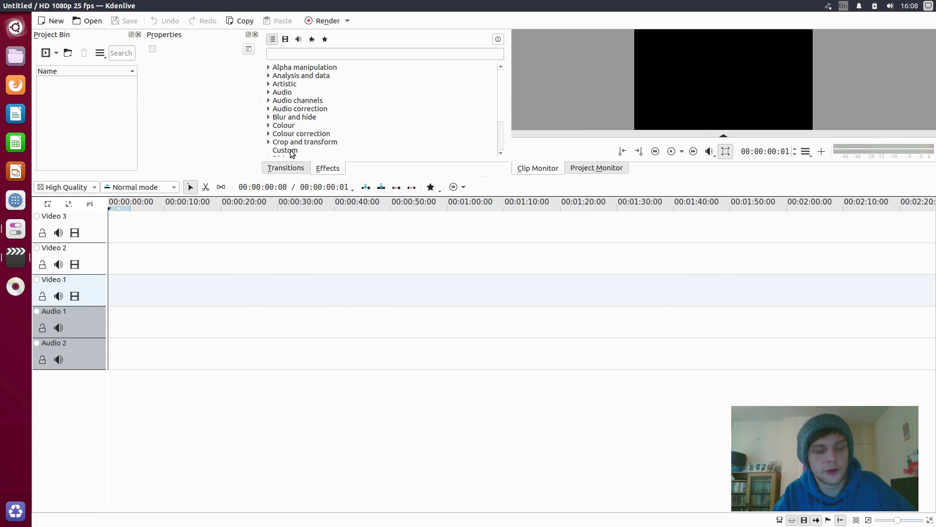
{"action": "key", "text": "super"}
Step: Launch Unity Tweak Tool from a 'tweak' search and center its window
{"action": "type", "text": "tweak"}
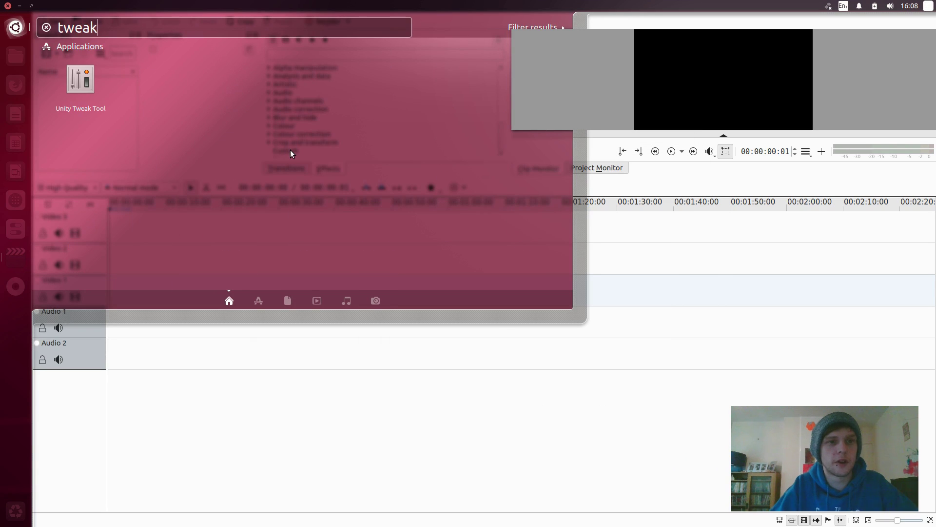
{"action": "key", "text": "Escape"}
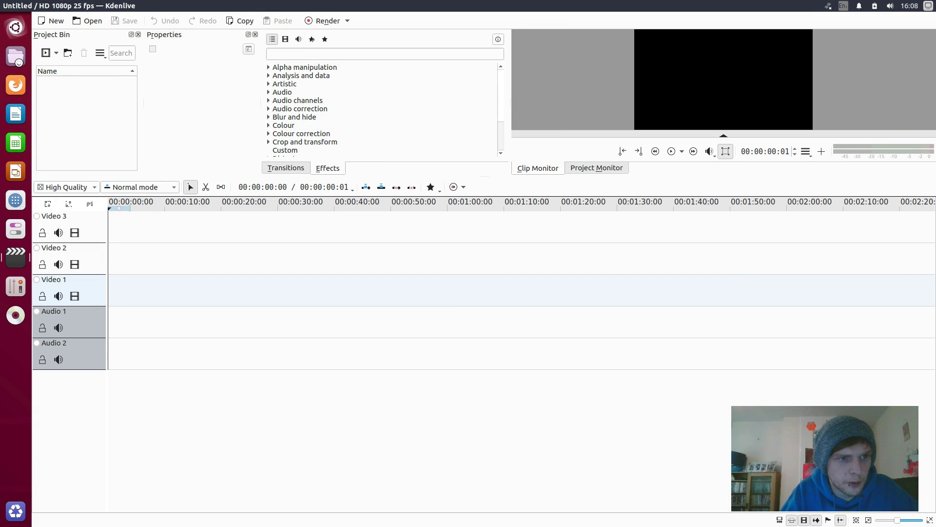
{"action": "left_click_drag", "start_coordinate": [105, 21], "coordinate": [271, 144]}
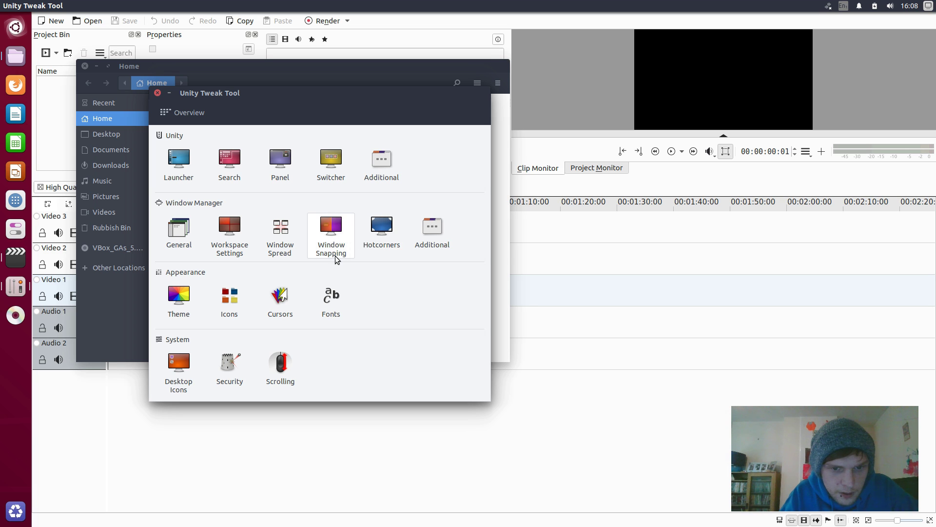
Step: Browse window manager pages: General, Workspace, Window spread, snapping, Hotcorners and Additional
{"action": "left_click", "coordinate": [179, 232]}
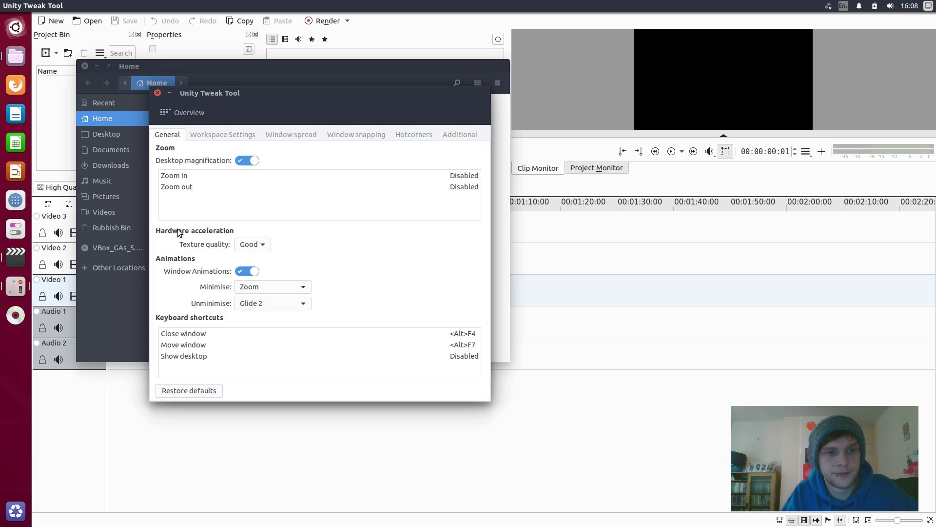
{"action": "left_click", "coordinate": [232, 136]}
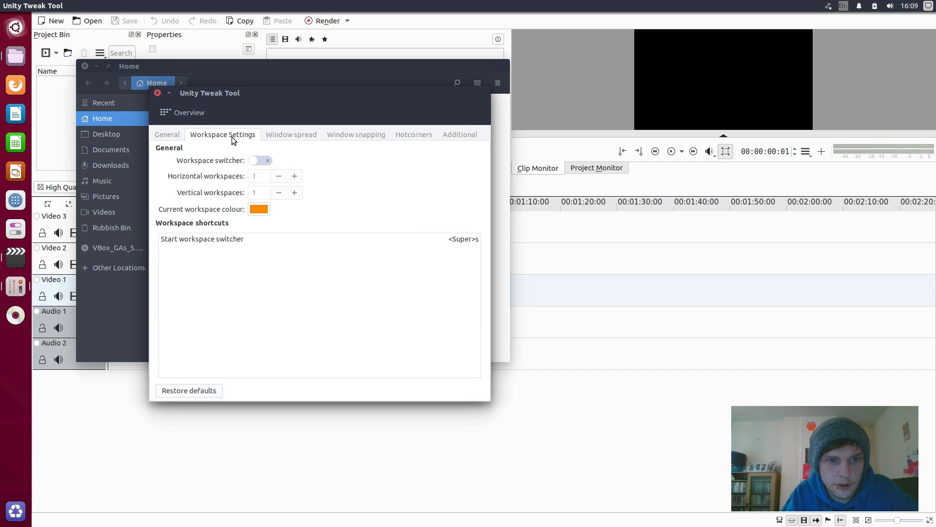
{"action": "left_click", "coordinate": [293, 138]}
{"action": "left_click", "coordinate": [348, 135]}
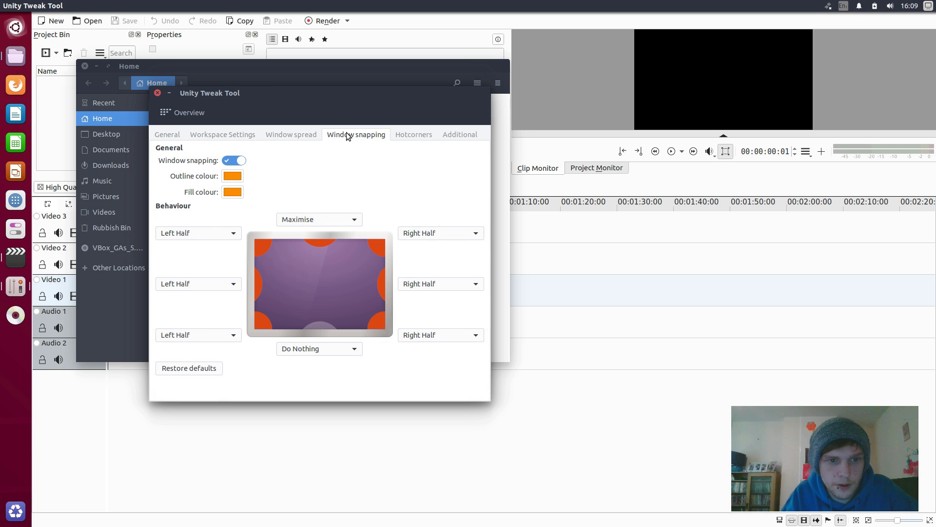
{"action": "left_click", "coordinate": [419, 133]}
{"action": "left_click", "coordinate": [469, 134]}
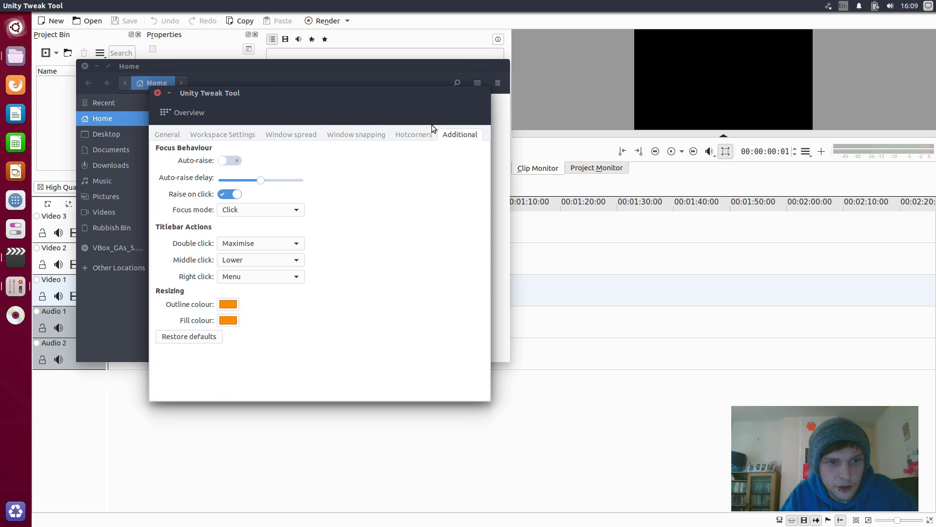
{"action": "left_click", "coordinate": [168, 137]}
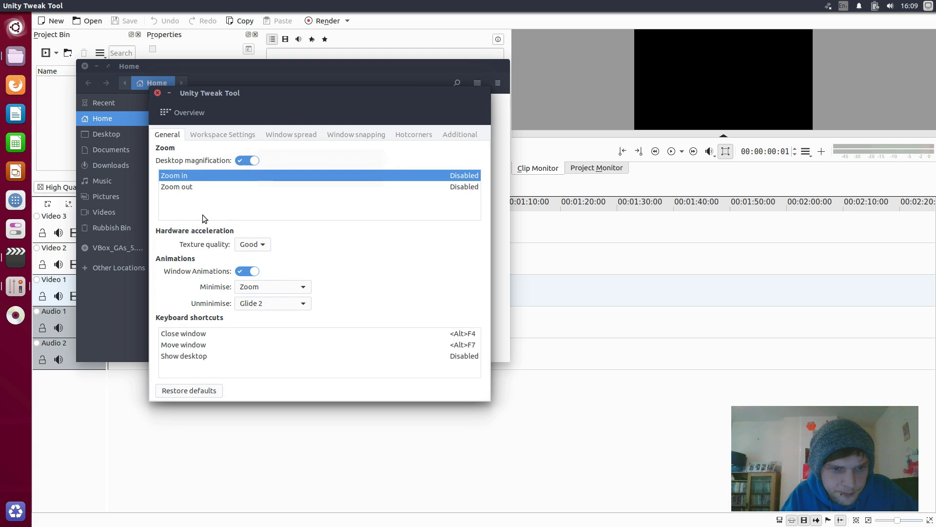
{"action": "left_click", "coordinate": [176, 113]}
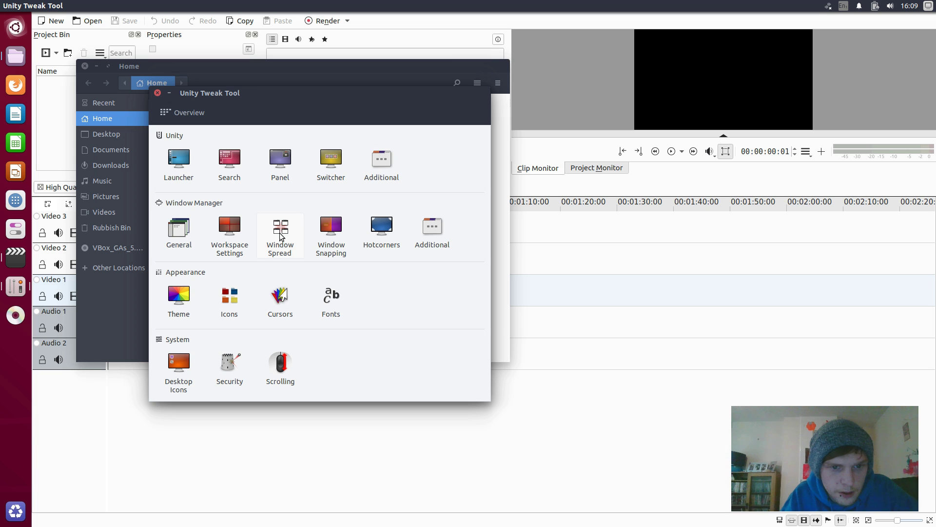
Step: Check window manager Additional, then Unity's Additional, Launcher, Search and Switcher pages, and close the tool
{"action": "left_click", "coordinate": [422, 231]}
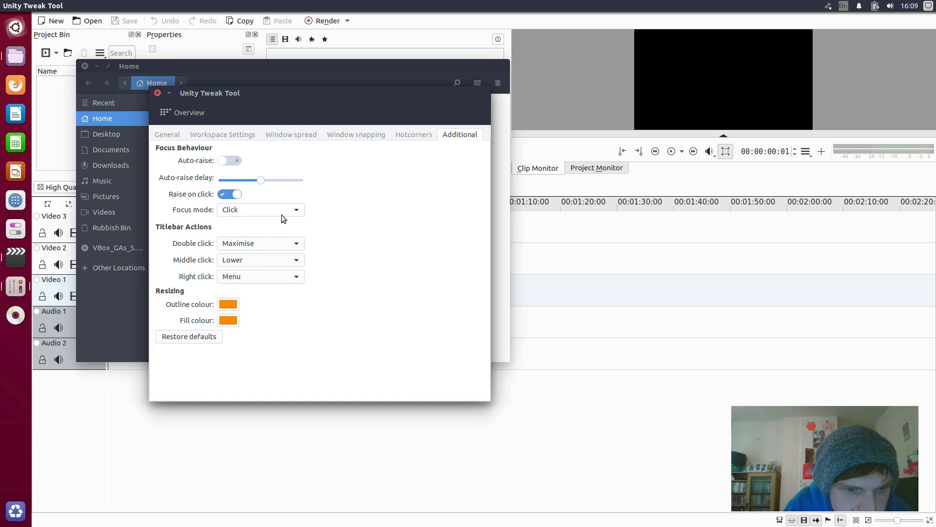
{"action": "left_click", "coordinate": [184, 138]}
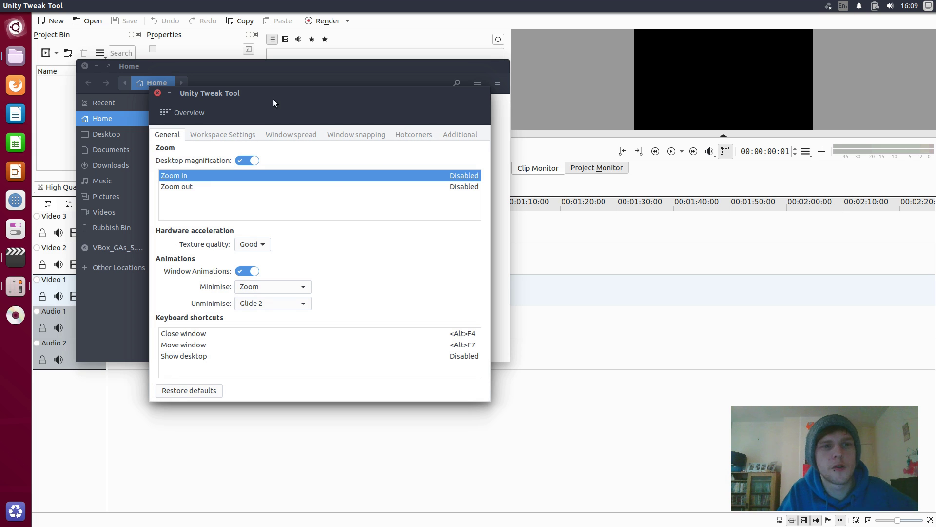
{"action": "left_click", "coordinate": [189, 114]}
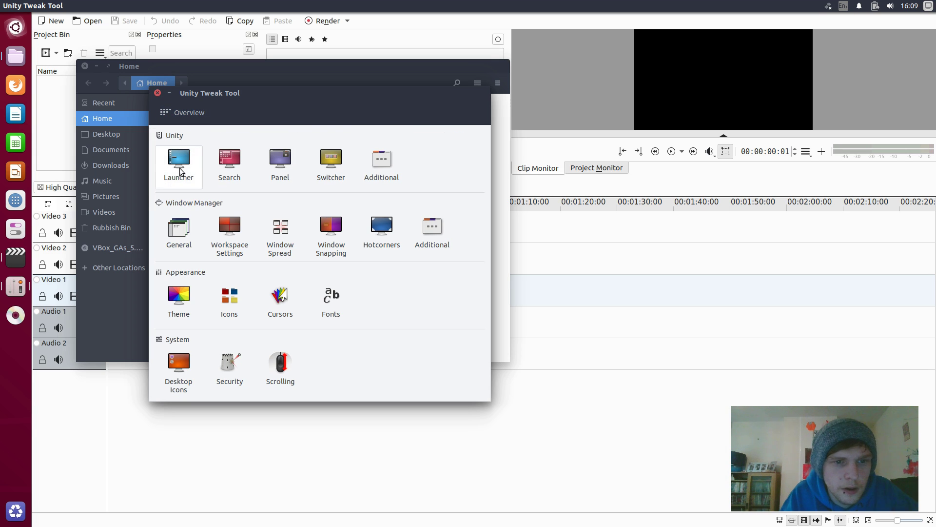
{"action": "left_click", "coordinate": [379, 163]}
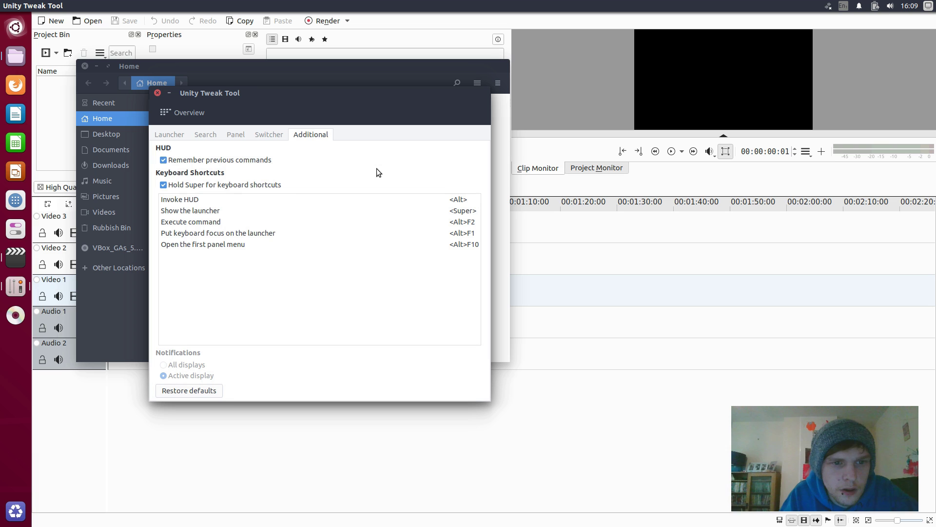
{"action": "left_click", "coordinate": [183, 132]}
{"action": "left_click", "coordinate": [208, 133]}
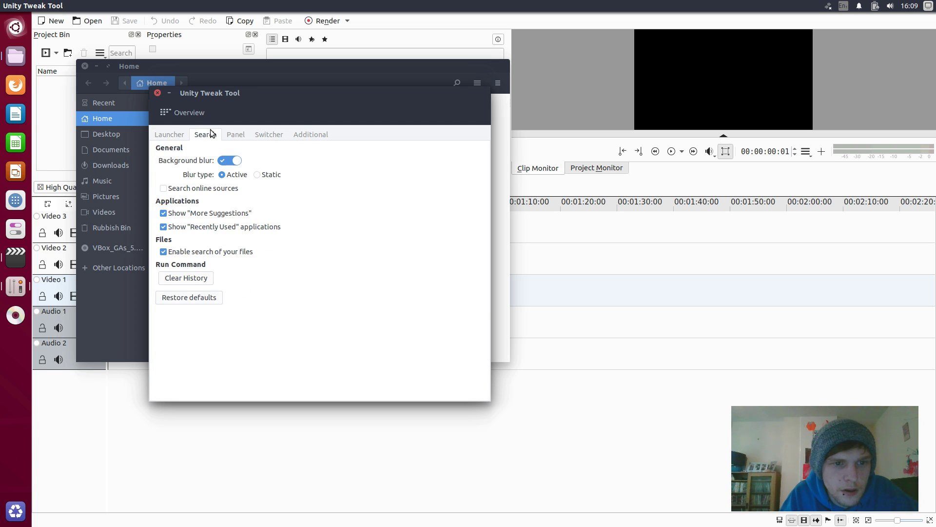
{"action": "left_click", "coordinate": [255, 139]}
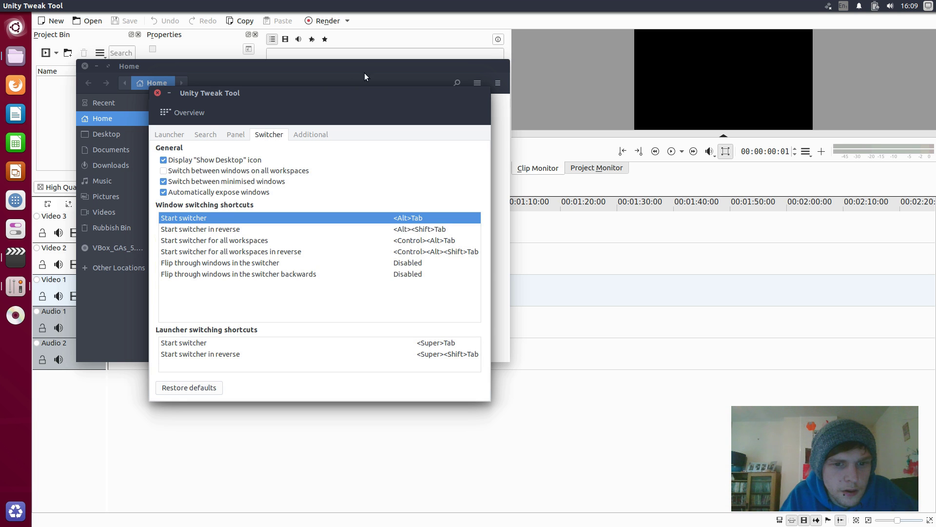
{"action": "left_click", "coordinate": [157, 92]}
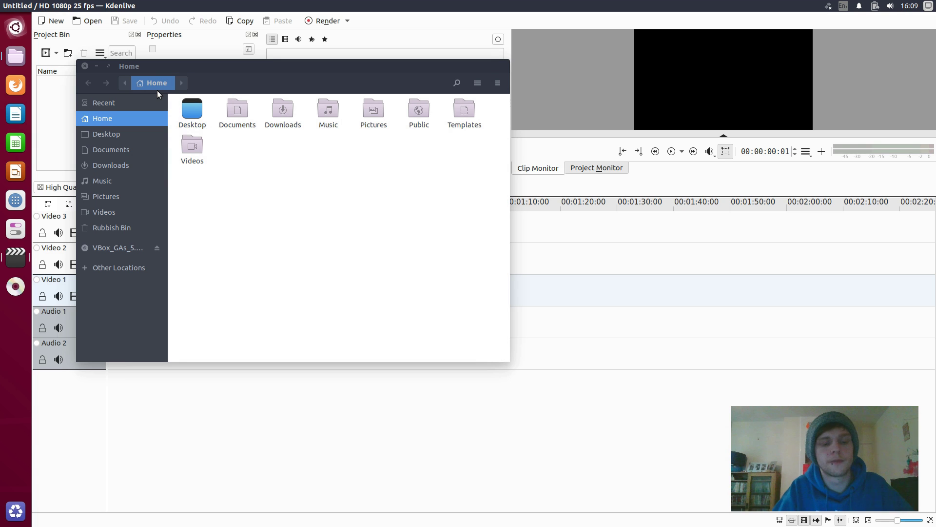
Step: In a new terminal, run sudo apt install gnome-tweak-tool, authenticate, and confirm with y
{"action": "key", "text": "ctrl+alt+t"}
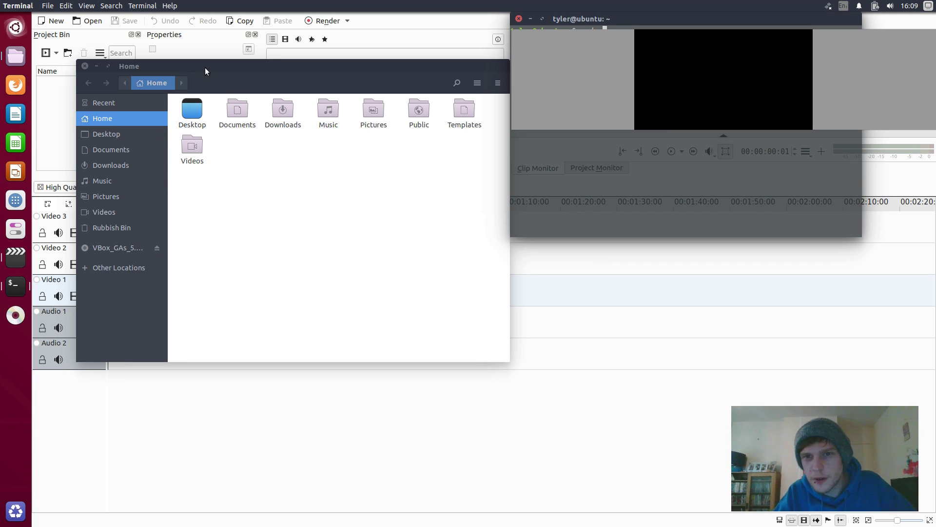
{"action": "type", "text": "sudo"}
{"action": "left_click_drag", "start_coordinate": [566, 19], "coordinate": [303, 137]}
{"action": "type", "text": "apt instal"}
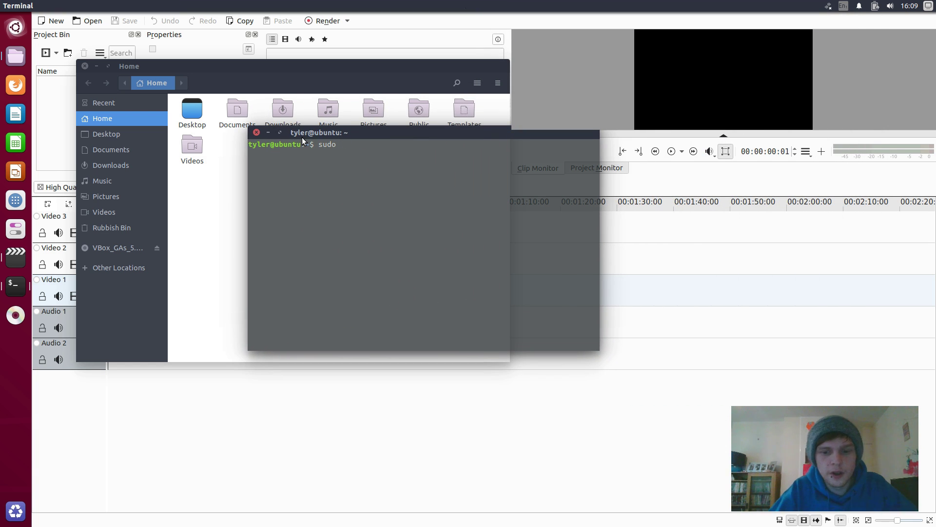
{"action": "type", "text": "l gno"}
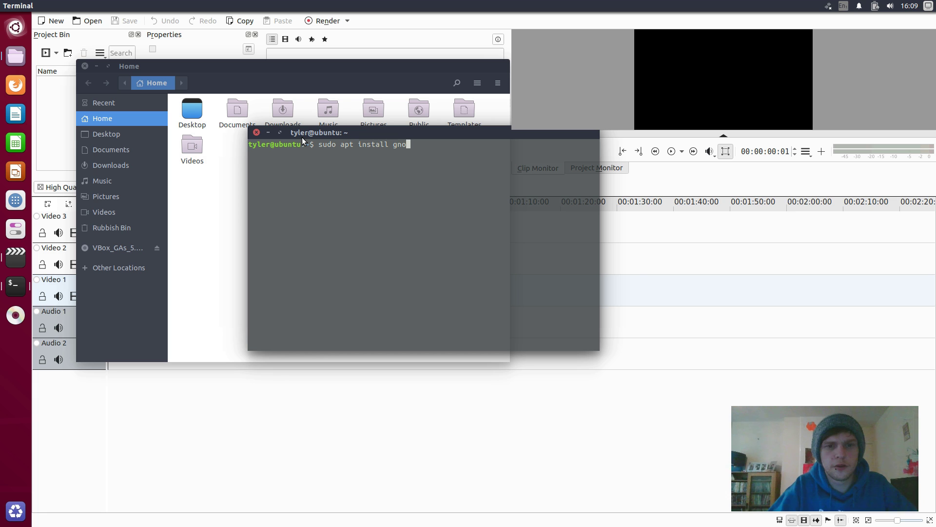
{"action": "type", "text": "me-tweak-tool"}
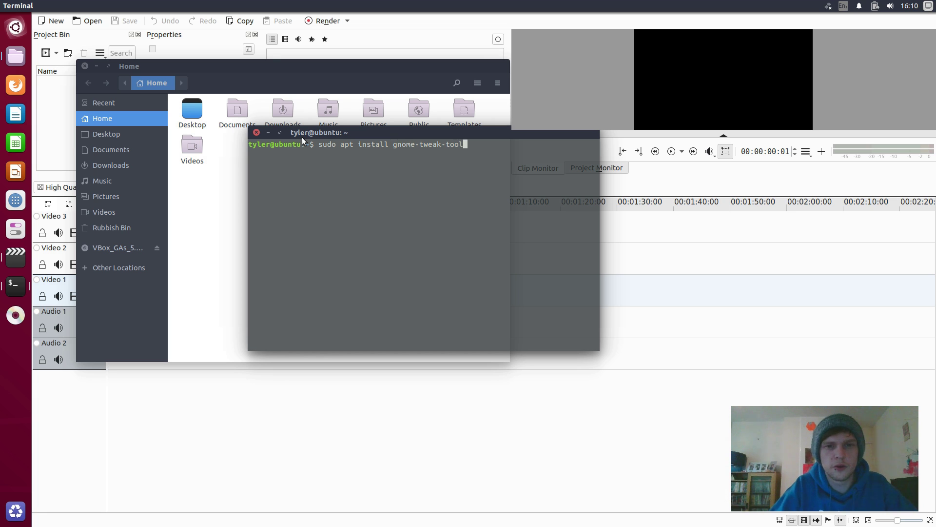
{"action": "key", "text": "Return"}
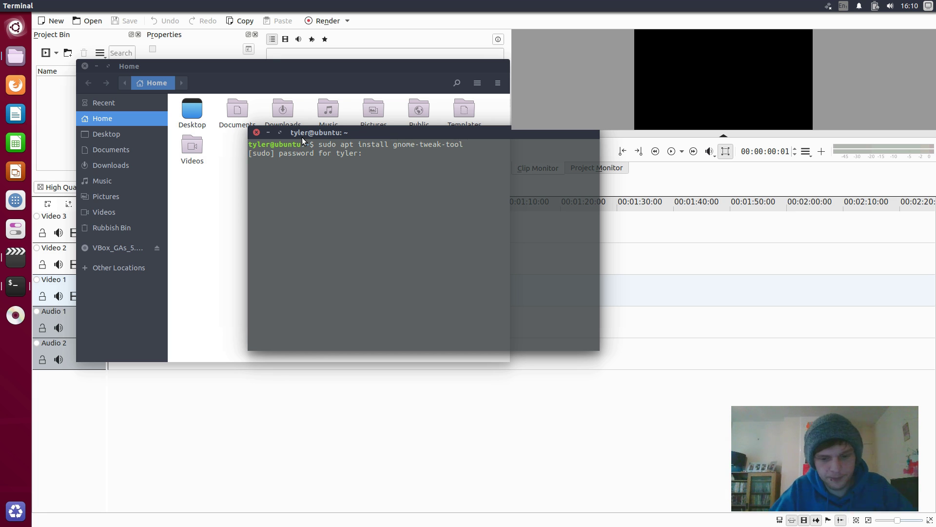
{"action": "key", "text": "Return"}
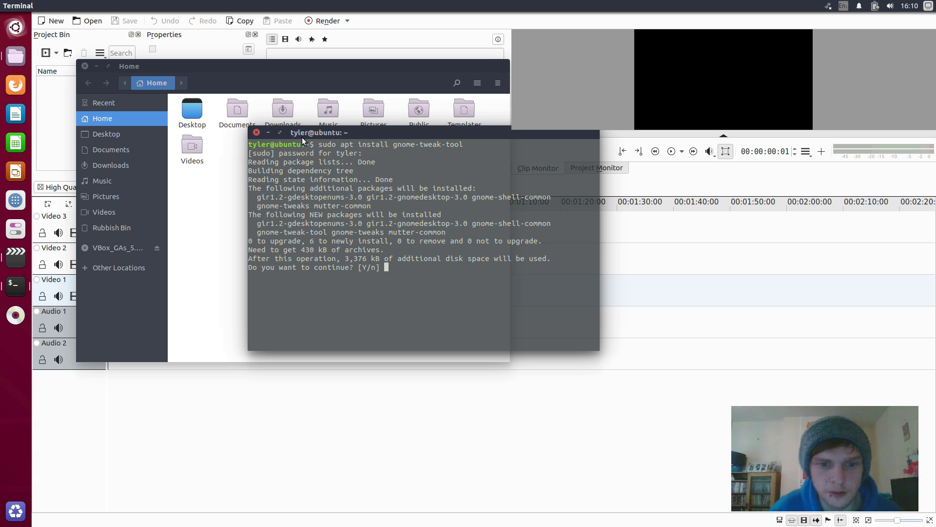
{"action": "type", "text": "y"}
{"action": "key", "text": "Return"}
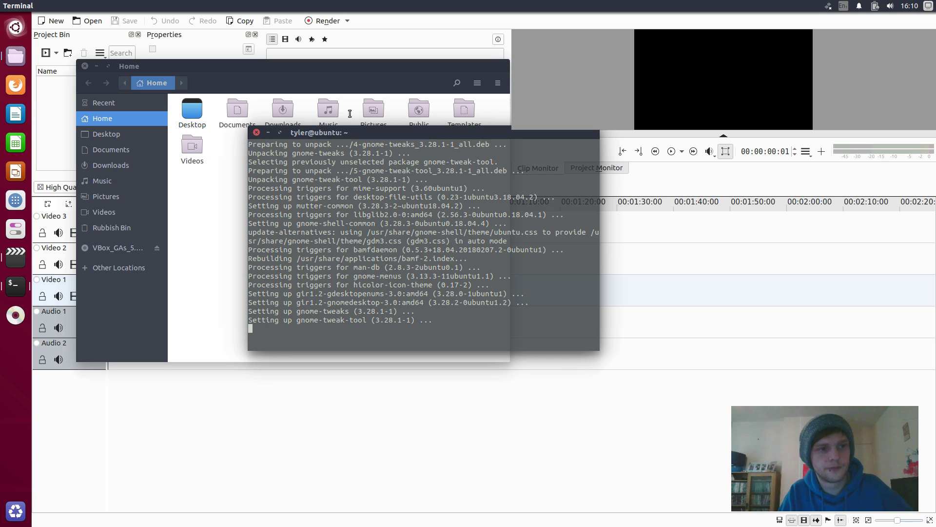
Step: Launch GNOME Tweaks from a Dash search for 'gnome-twe'
{"action": "left_click", "coordinate": [25, 26]}
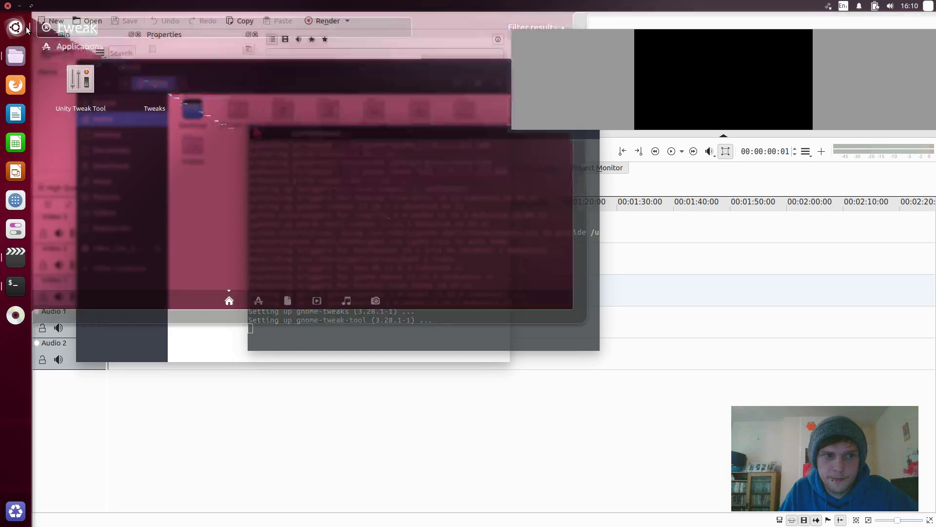
{"action": "type", "text": "gnome-twe"}
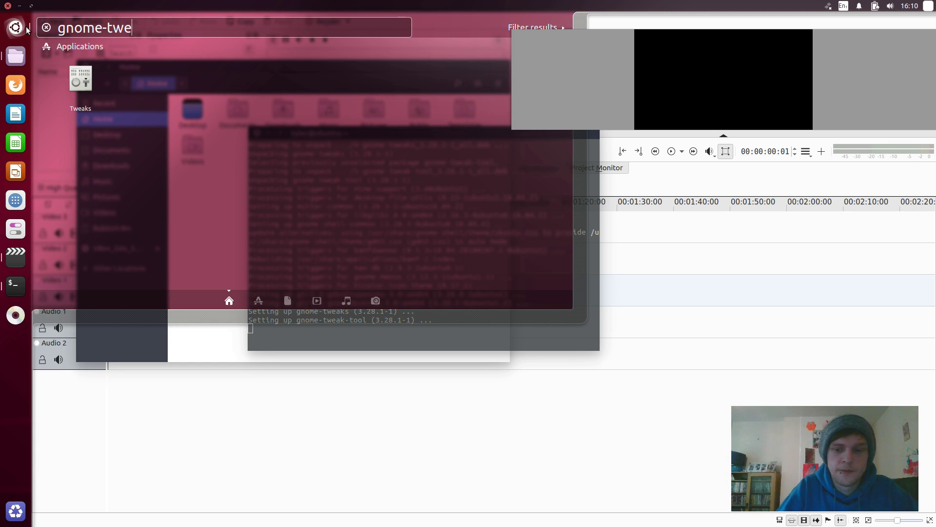
{"action": "key", "text": "Return"}
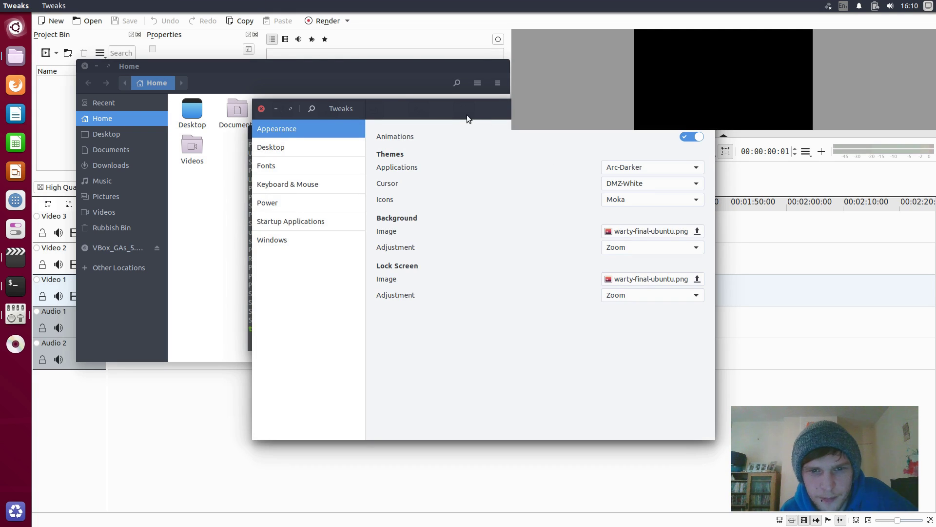
{"action": "left_click_drag", "start_coordinate": [467, 115], "coordinate": [326, 182]}
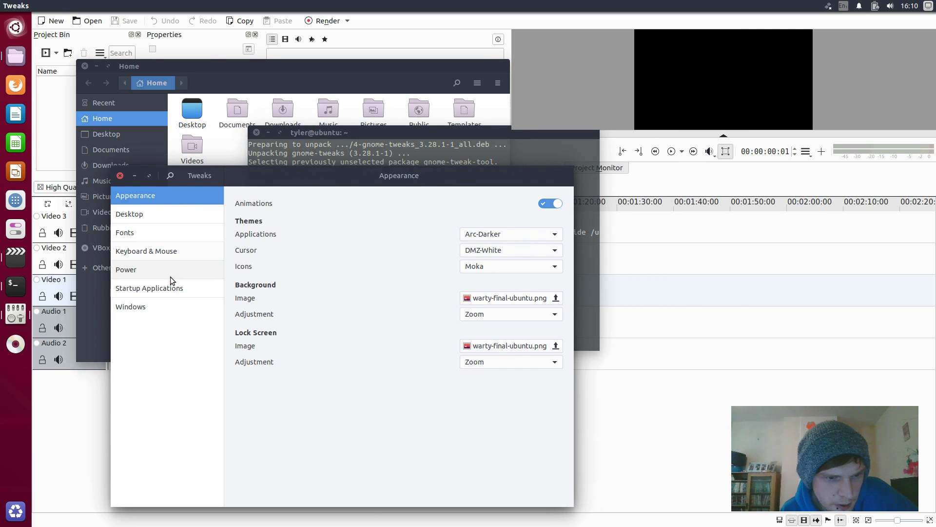
Step: Set Titlebar Buttons Placement to Right on the Windows page, then close Tweaks
{"action": "left_click", "coordinate": [149, 311]}
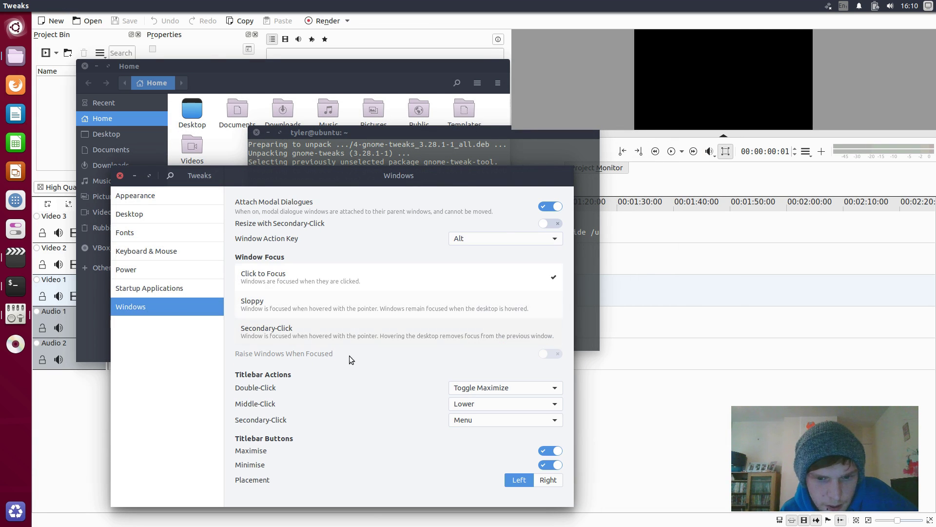
{"action": "left_click", "coordinate": [548, 480]}
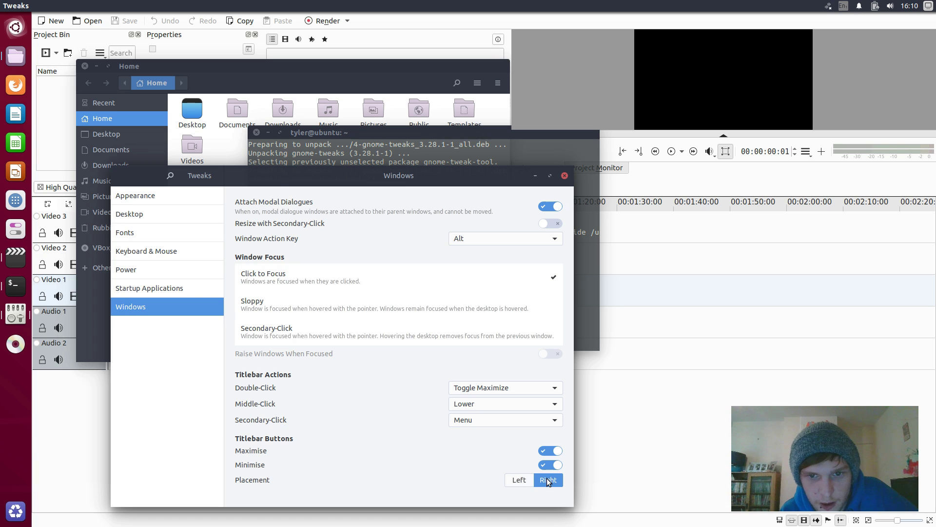
{"action": "left_click", "coordinate": [565, 175]}
Step: Close the Terminal and the Home Files window to uncover Kdenlive
{"action": "left_click", "coordinate": [257, 132]}
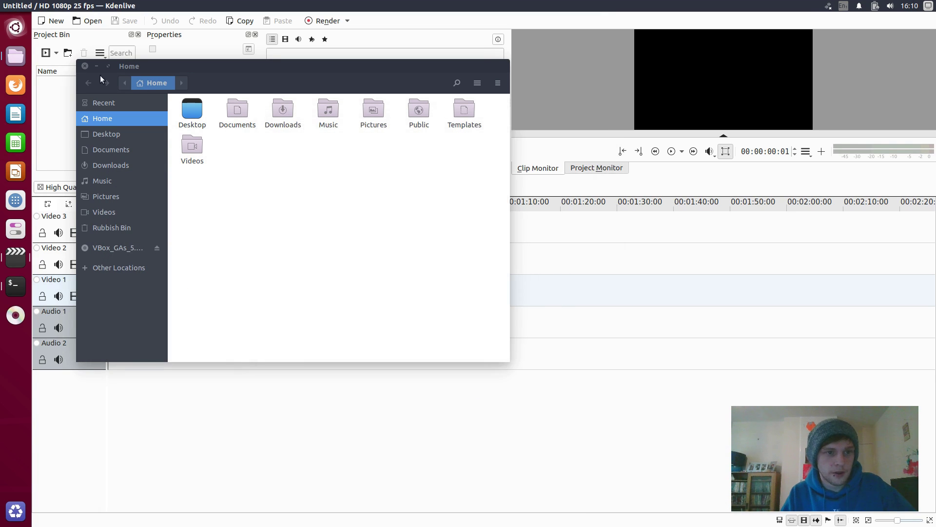
{"action": "left_click", "coordinate": [85, 66]}
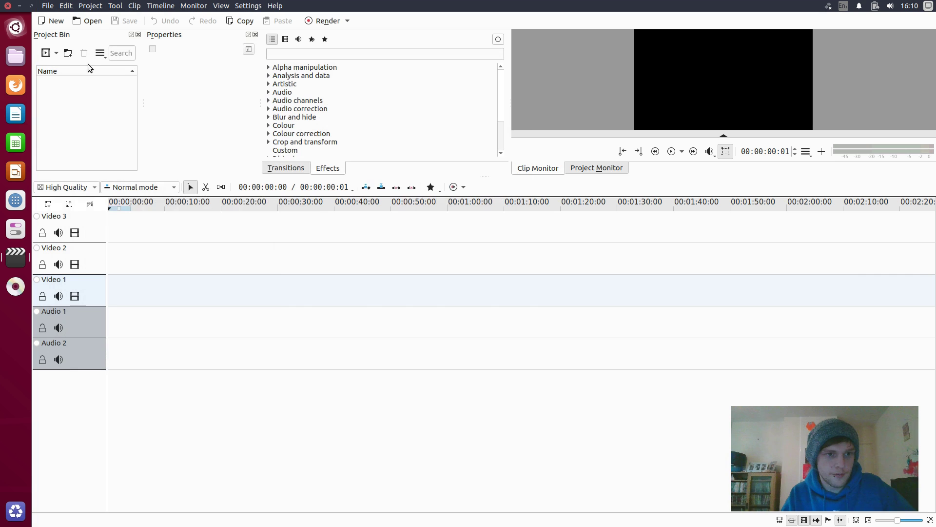
{"action": "left_click", "coordinate": [23, 57]}
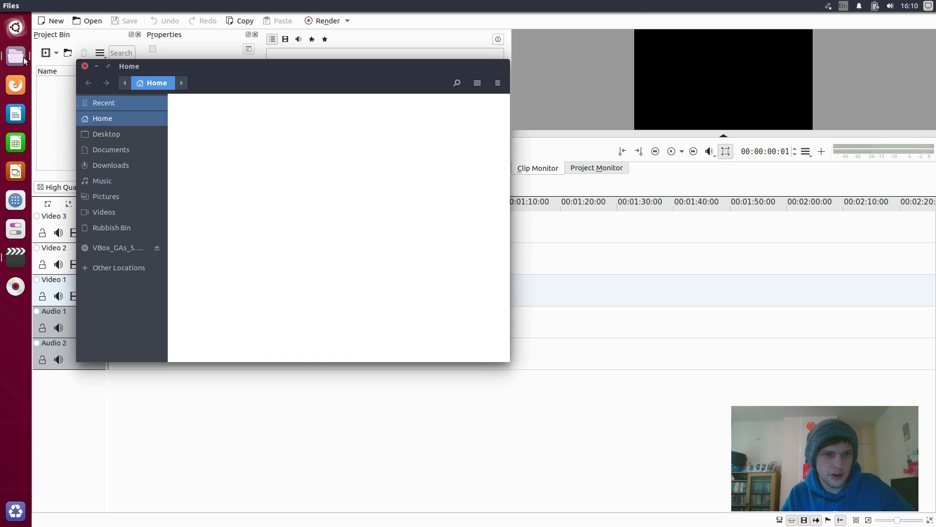
{"action": "left_click", "coordinate": [83, 66]}
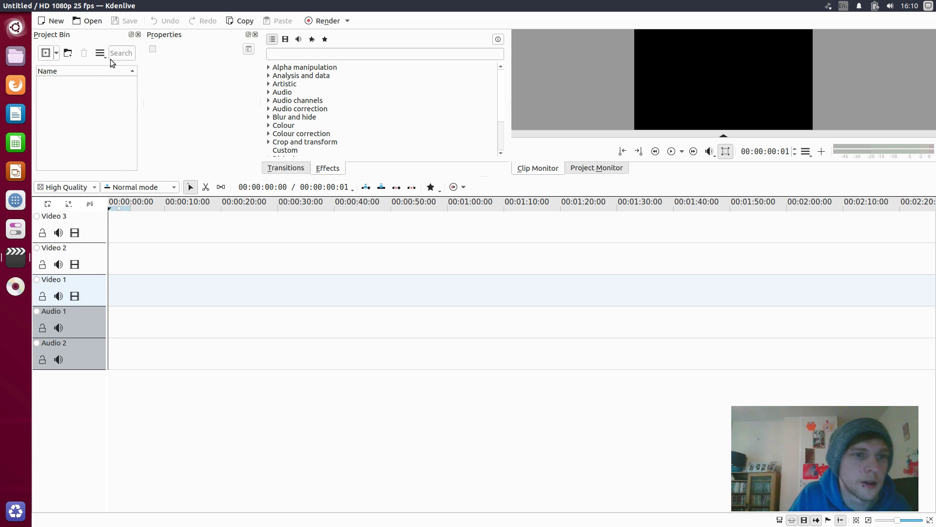
Step: Apply Audio Waveform Filter via a Kdenlive HUD 'audio' search, open the window menu, then reopen the HUD
{"action": "key", "text": "alt"}
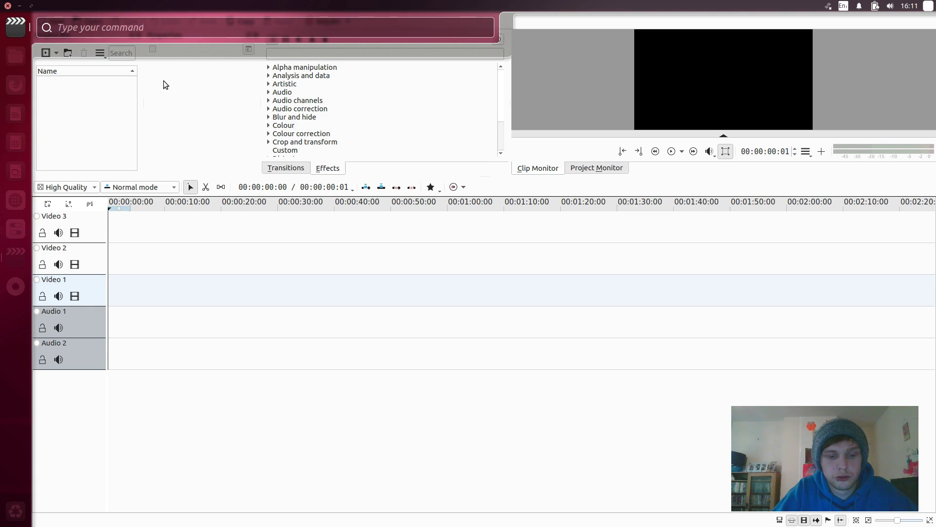
{"action": "type", "text": "audio"}
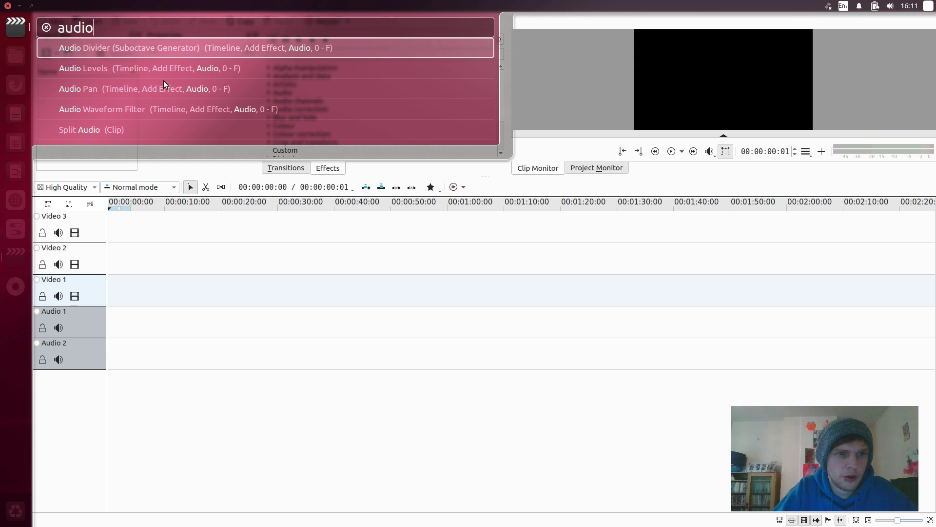
{"action": "key", "text": "Down"}
{"action": "key", "text": "Down"}
{"action": "key", "text": "Down"}
{"action": "key", "text": "Down"}
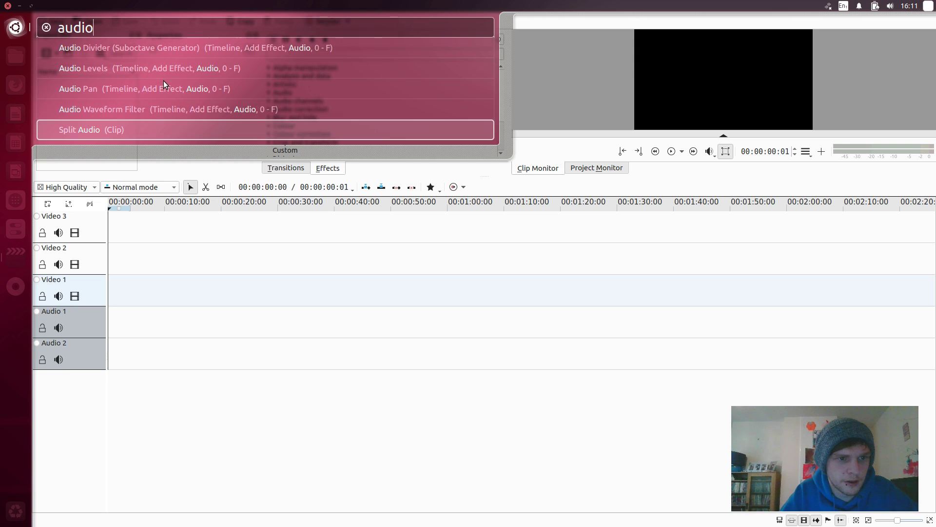
{"action": "key", "text": "Up"}
{"action": "key", "text": "Up"}
{"action": "key", "text": "Up"}
{"action": "key", "text": "Up"}
{"action": "key", "text": "Down"}
{"action": "key", "text": "Down"}
{"action": "key", "text": "Down"}
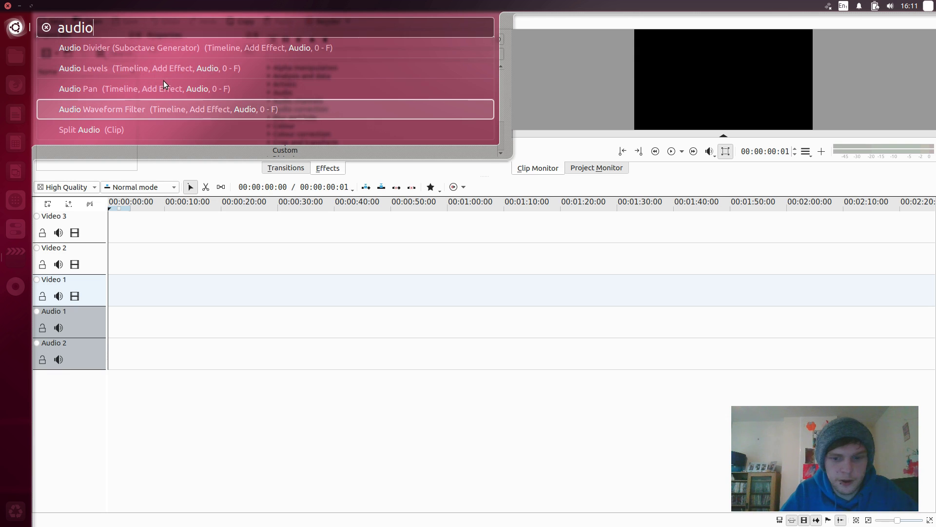
{"action": "key", "text": "Return"}
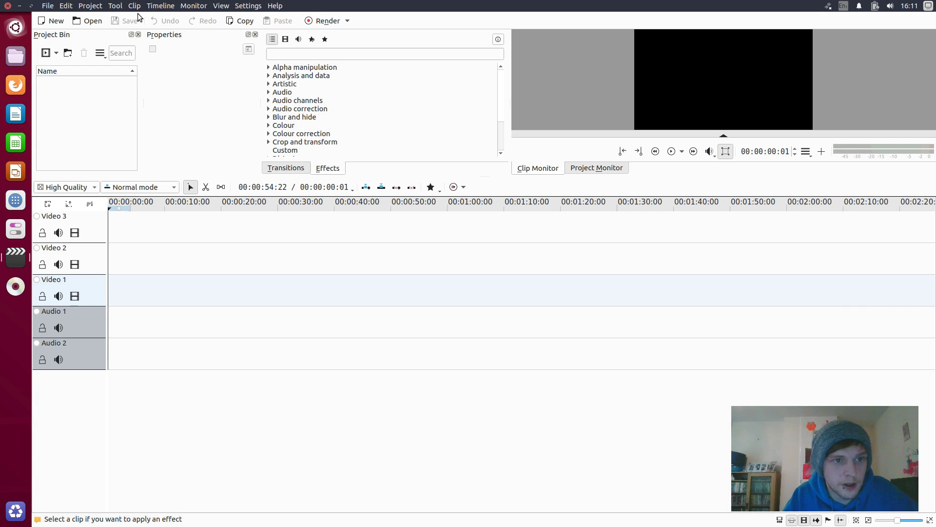
{"action": "key", "text": "alt+space"}
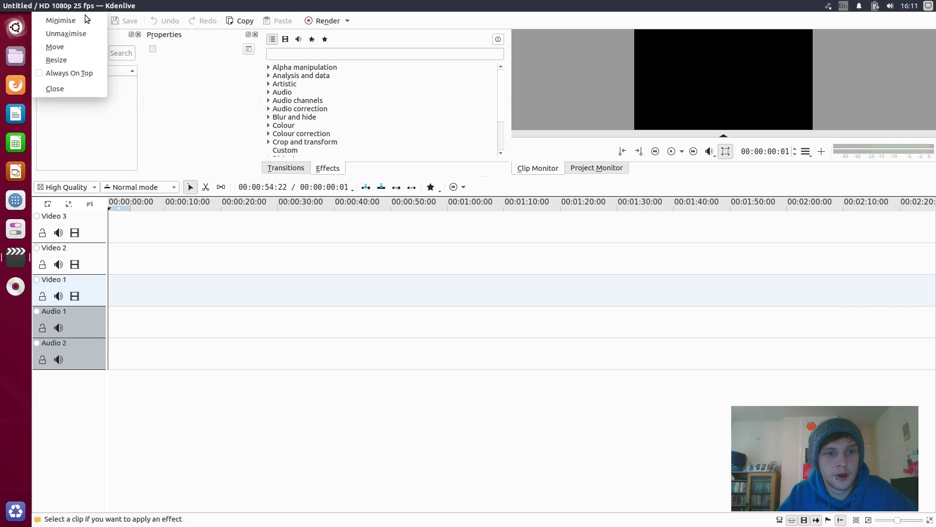
{"action": "key", "text": "alt"}
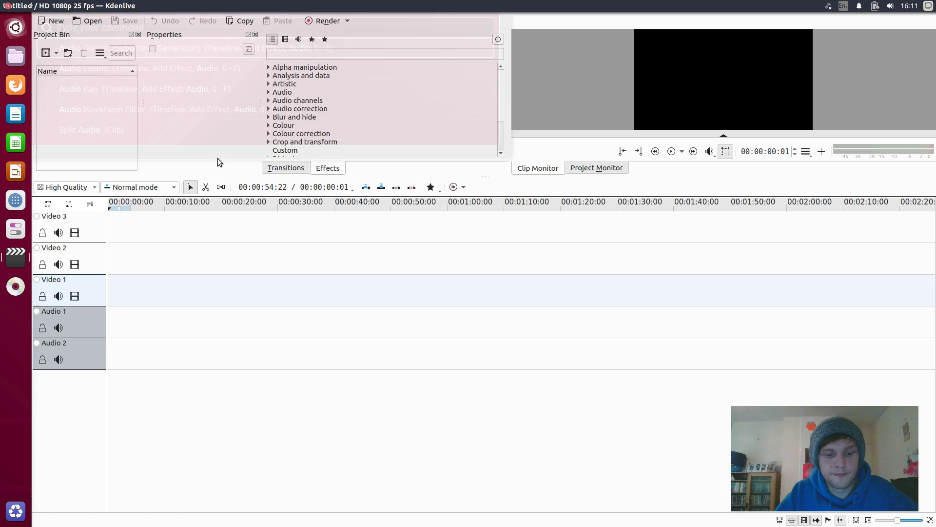
Step: Run 'title' from the HUD to open Kdenlive's Title Clip editor with an empty canvas
{"action": "type", "text": "title"}
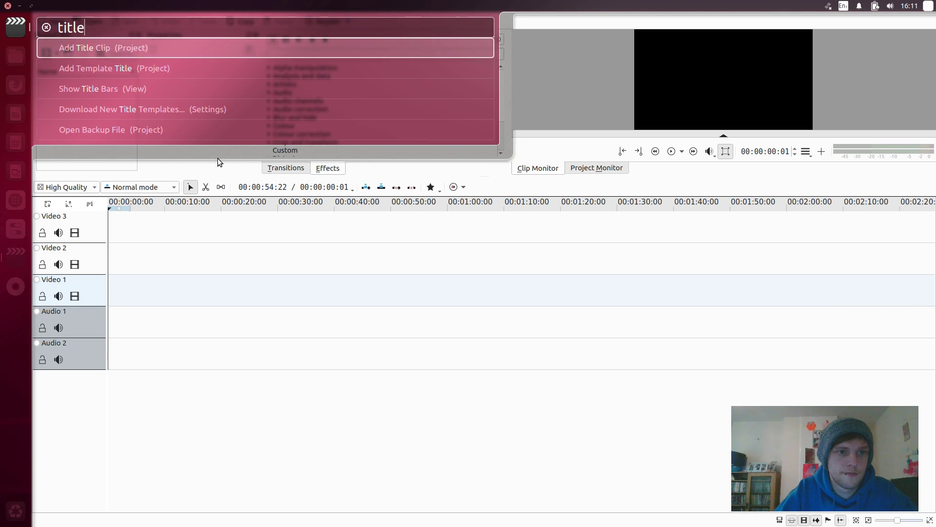
{"action": "key", "text": "Return"}
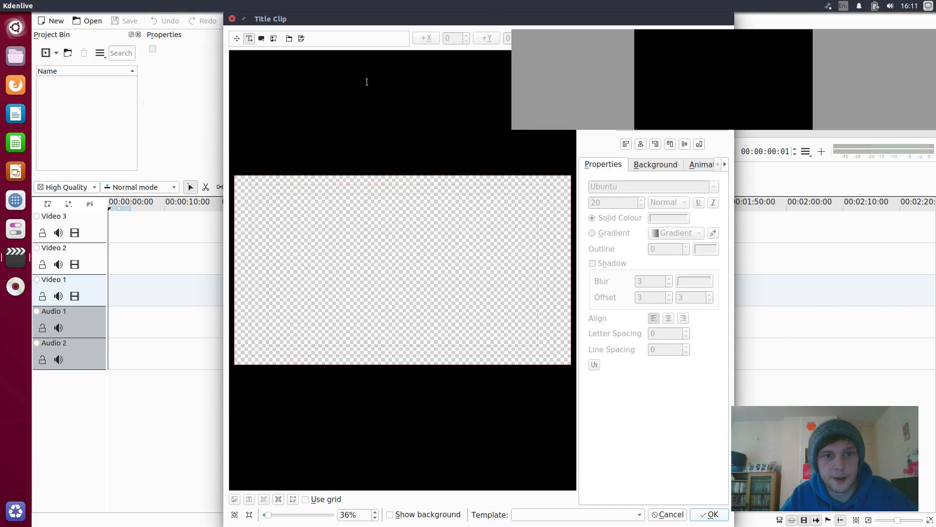